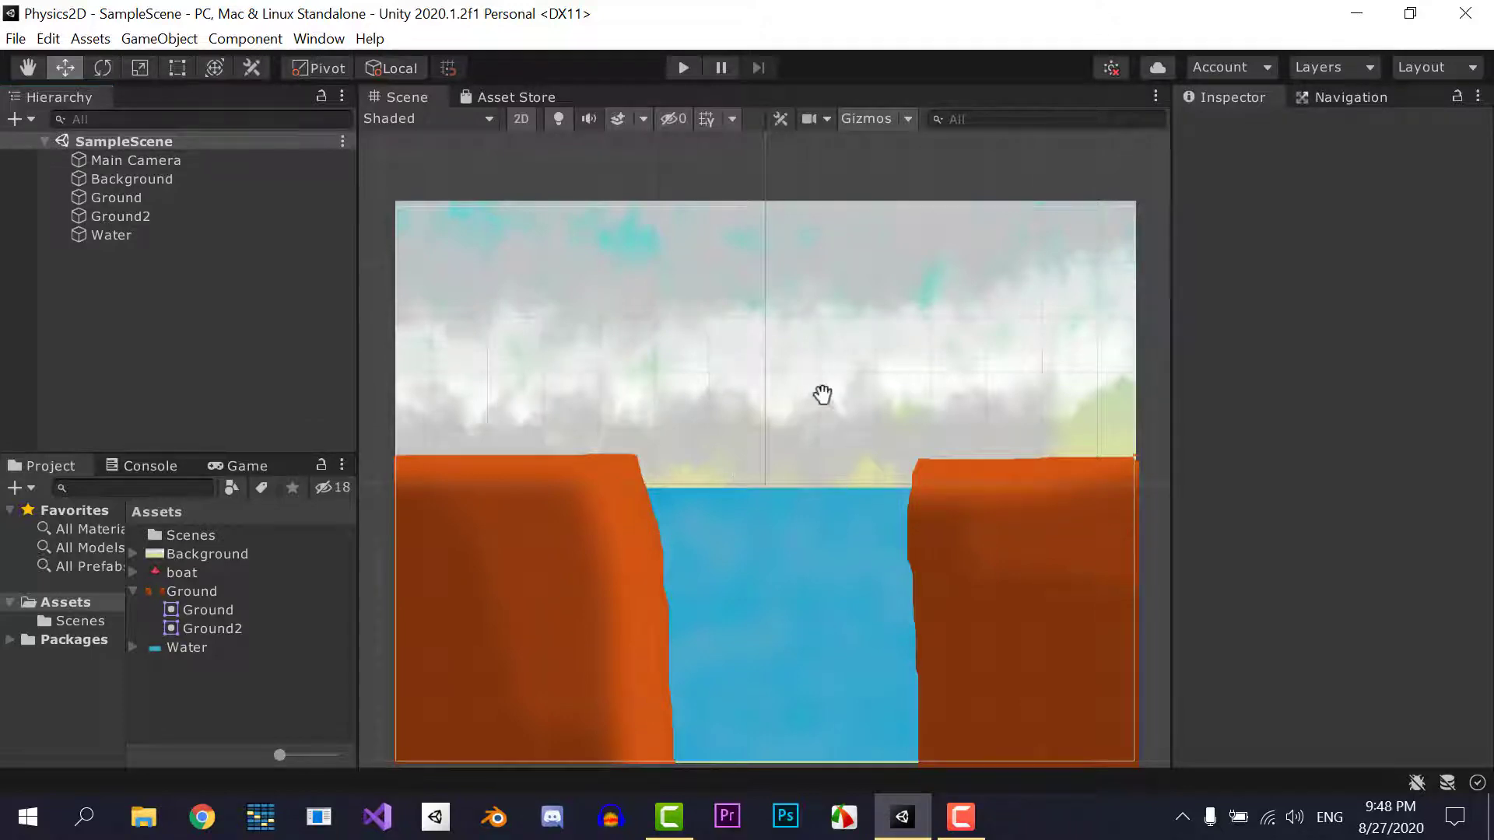
Frame the cliffs and review the Box Collider 2D on Ground and Ground2
middle_click_drag(822, 394, 822, 331)
left_click(515, 535)
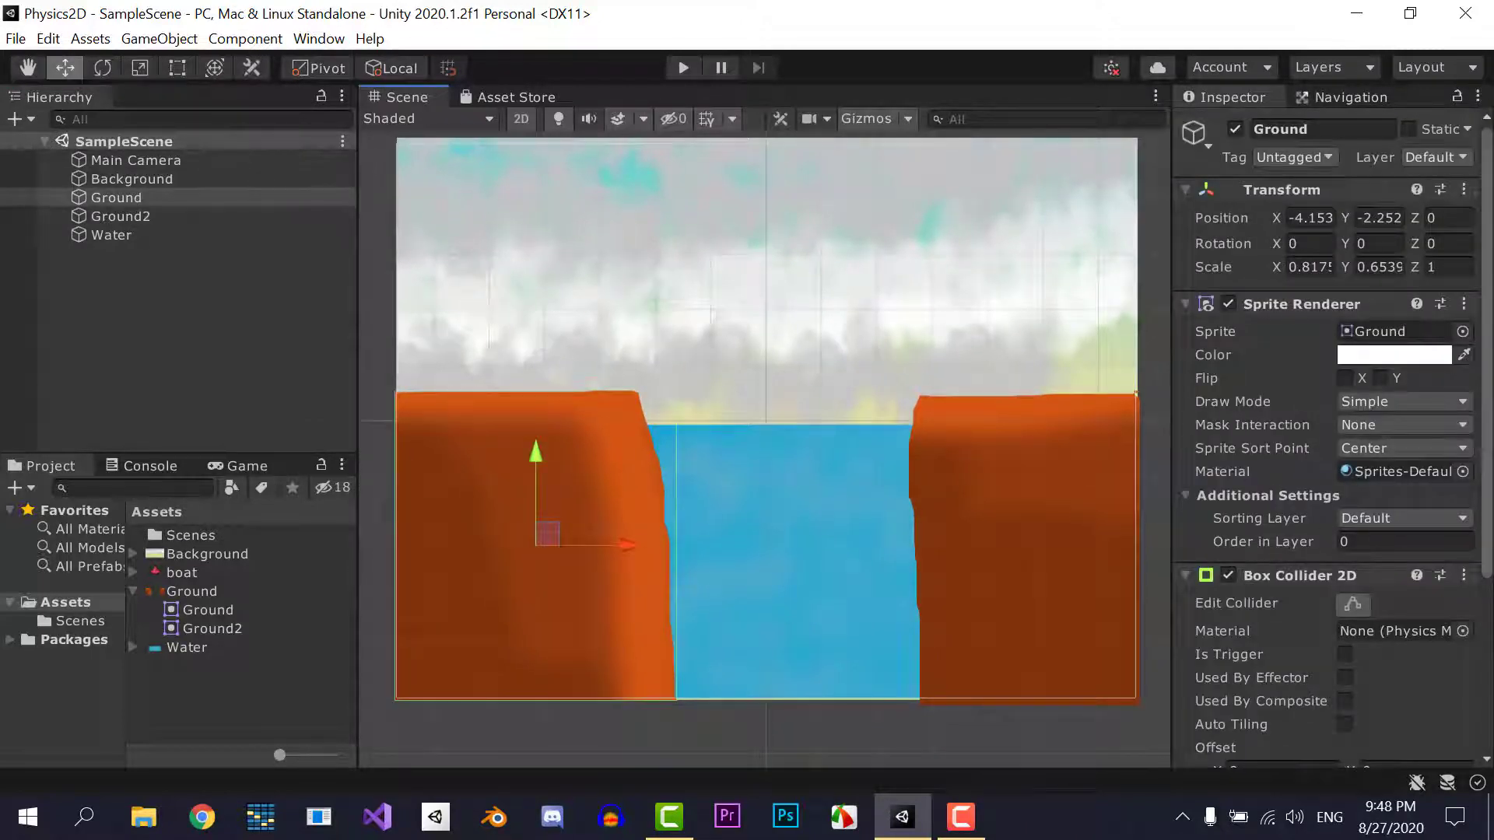
scroll(1471, 681, "down", 5)
left_click(1000, 528)
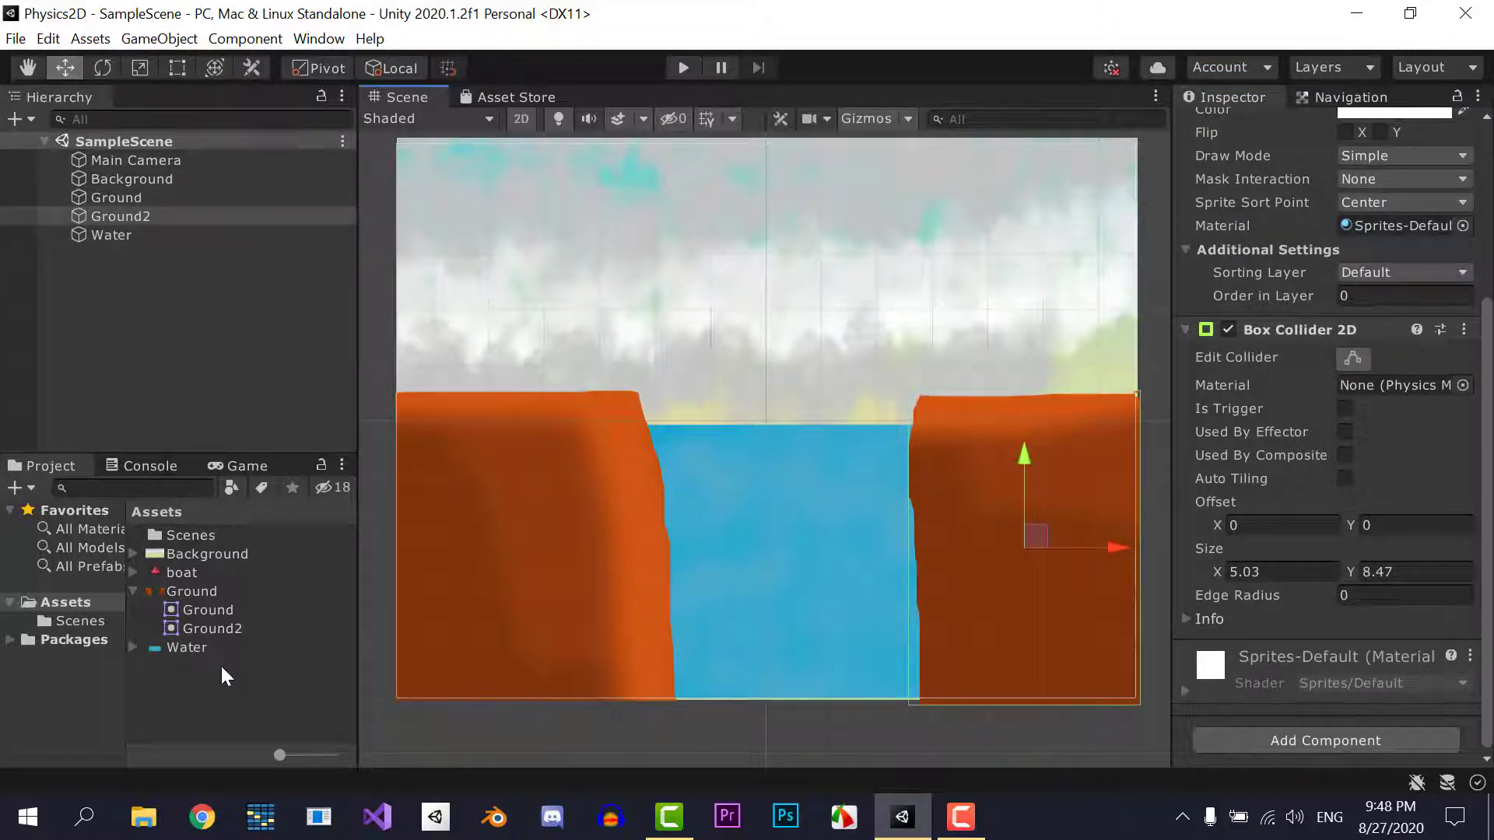
Set the Background sprite's Order in Layer to -10
scroll(1323, 389, "up", 2)
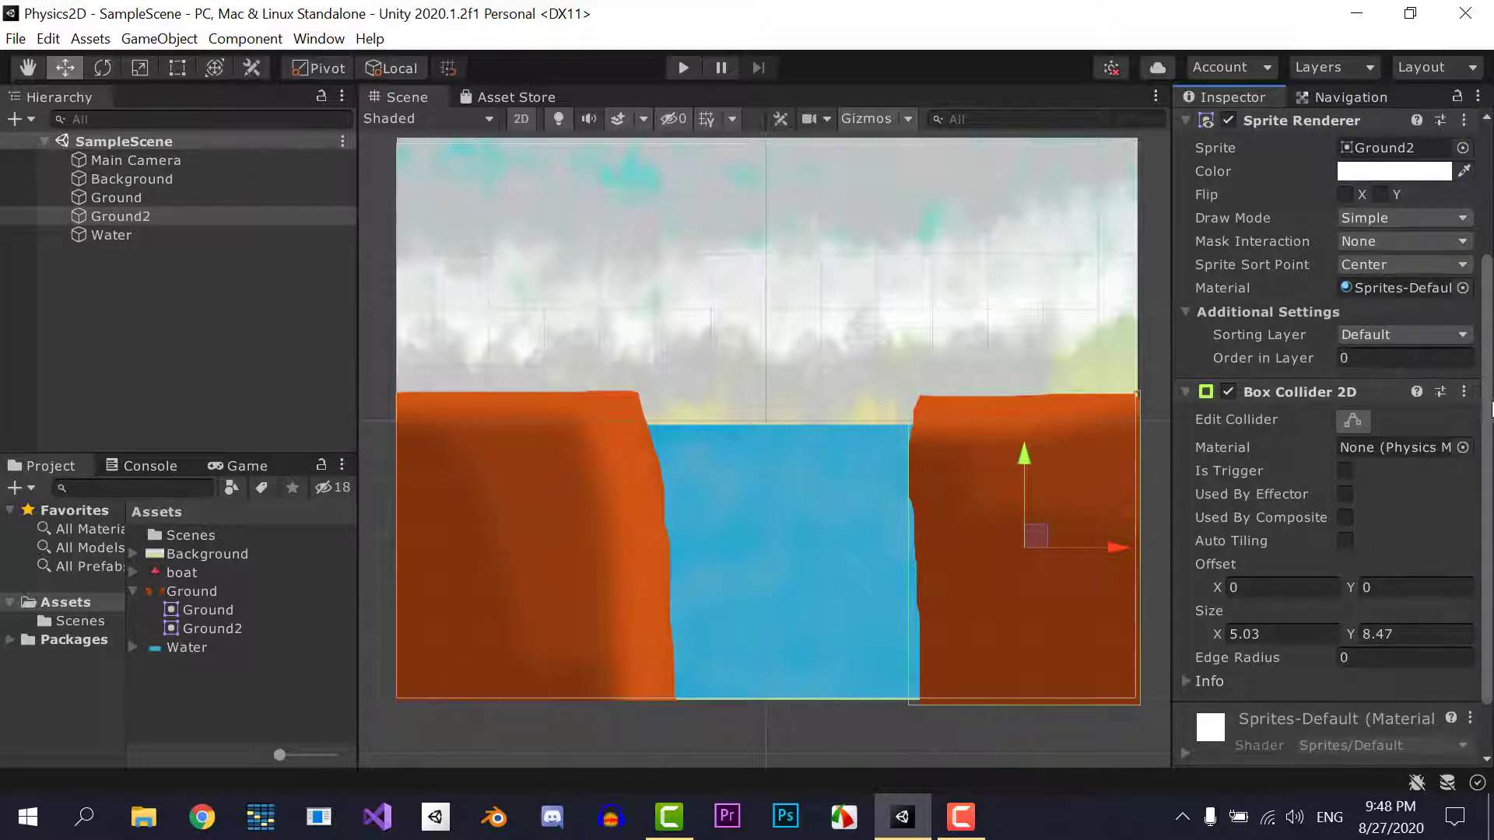
scroll(1486, 389, "up", 4)
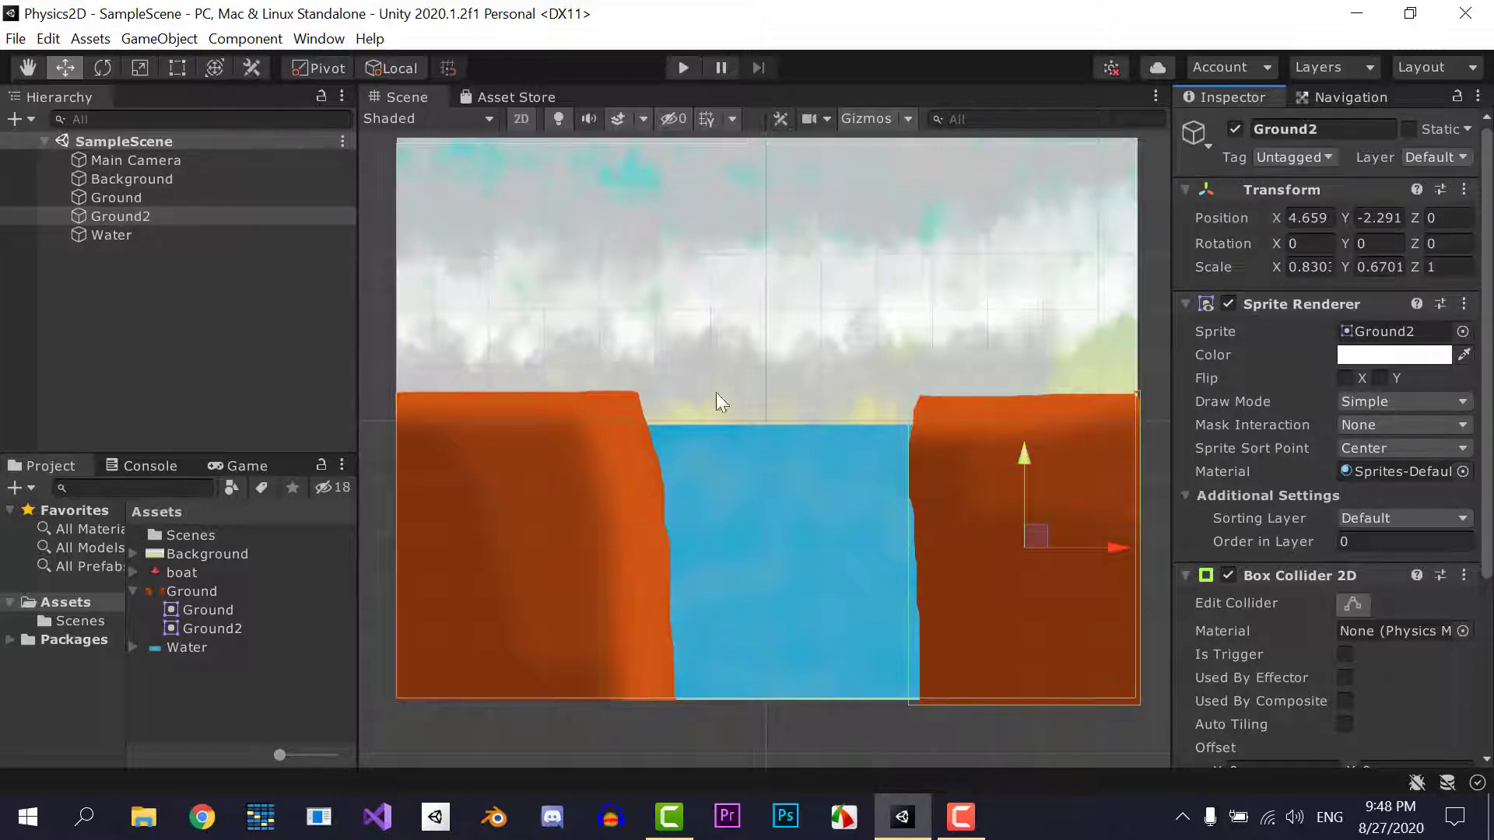
left_click(152, 180)
left_click(1369, 540)
type("-10")
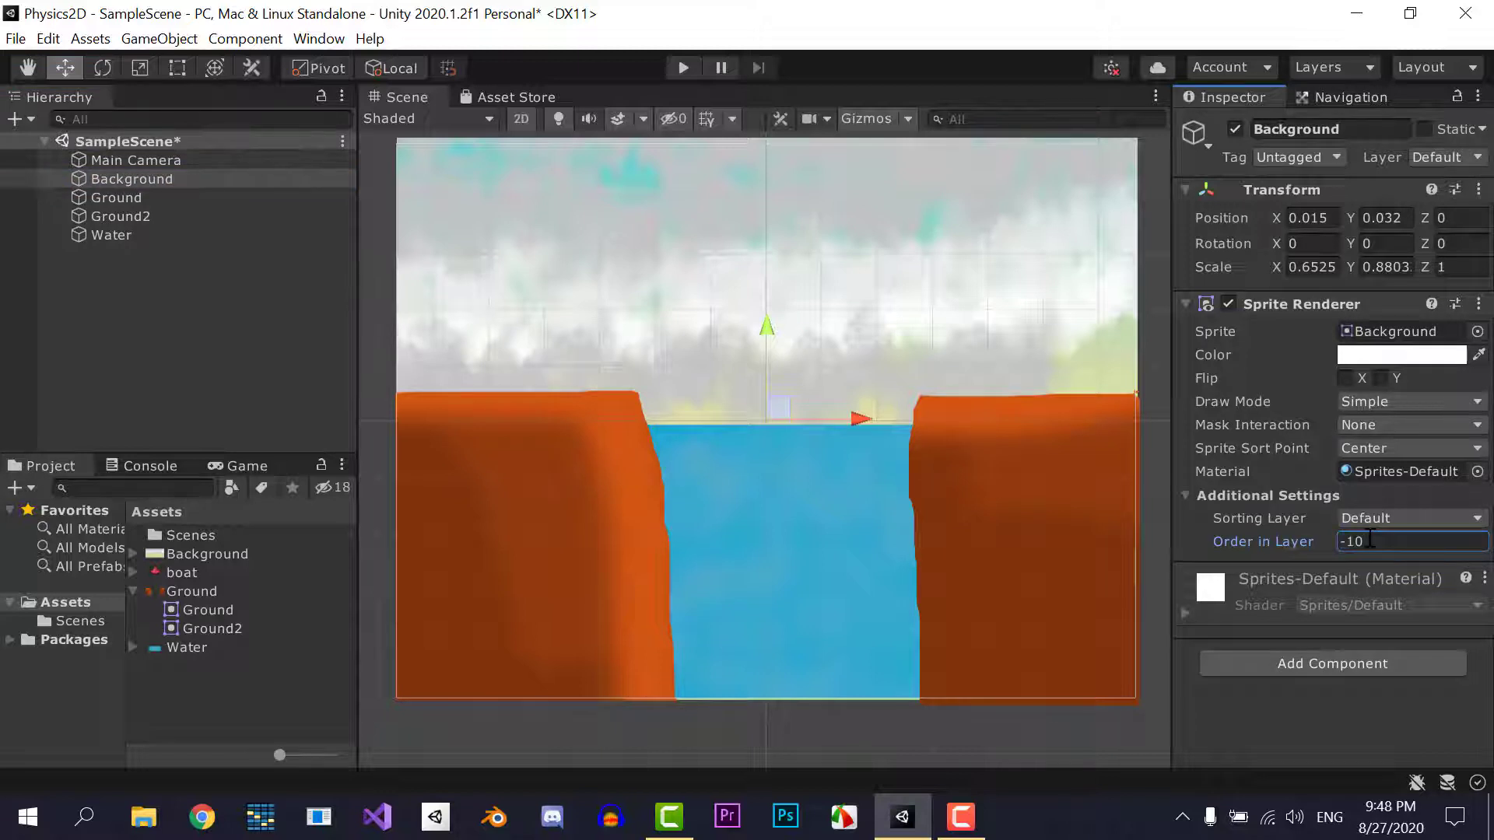
Set the Water's Order in Layer to -1
left_click(169, 202)
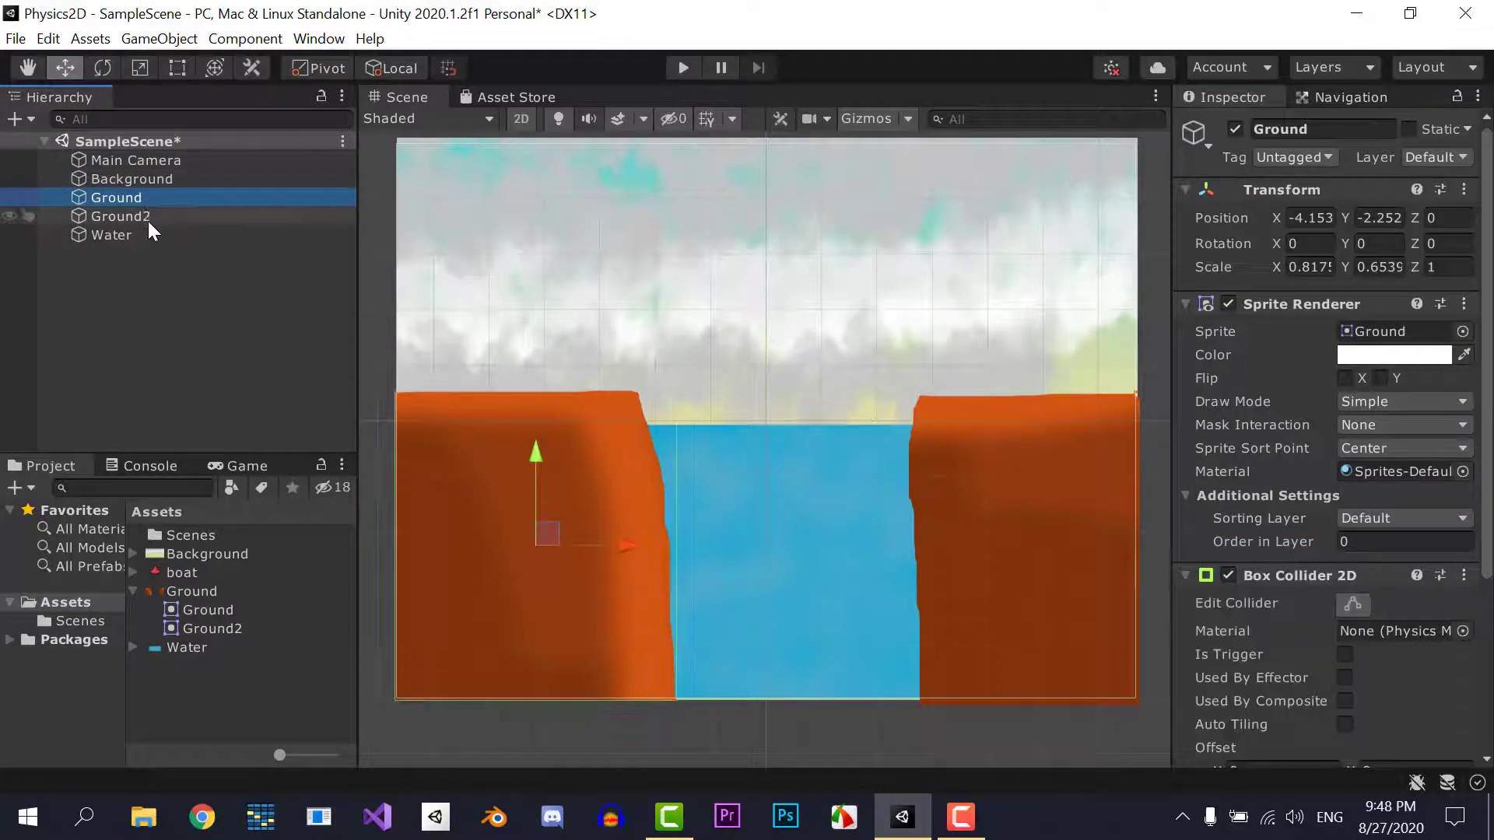
left_click(147, 221)
left_click(135, 237)
left_click(1361, 540)
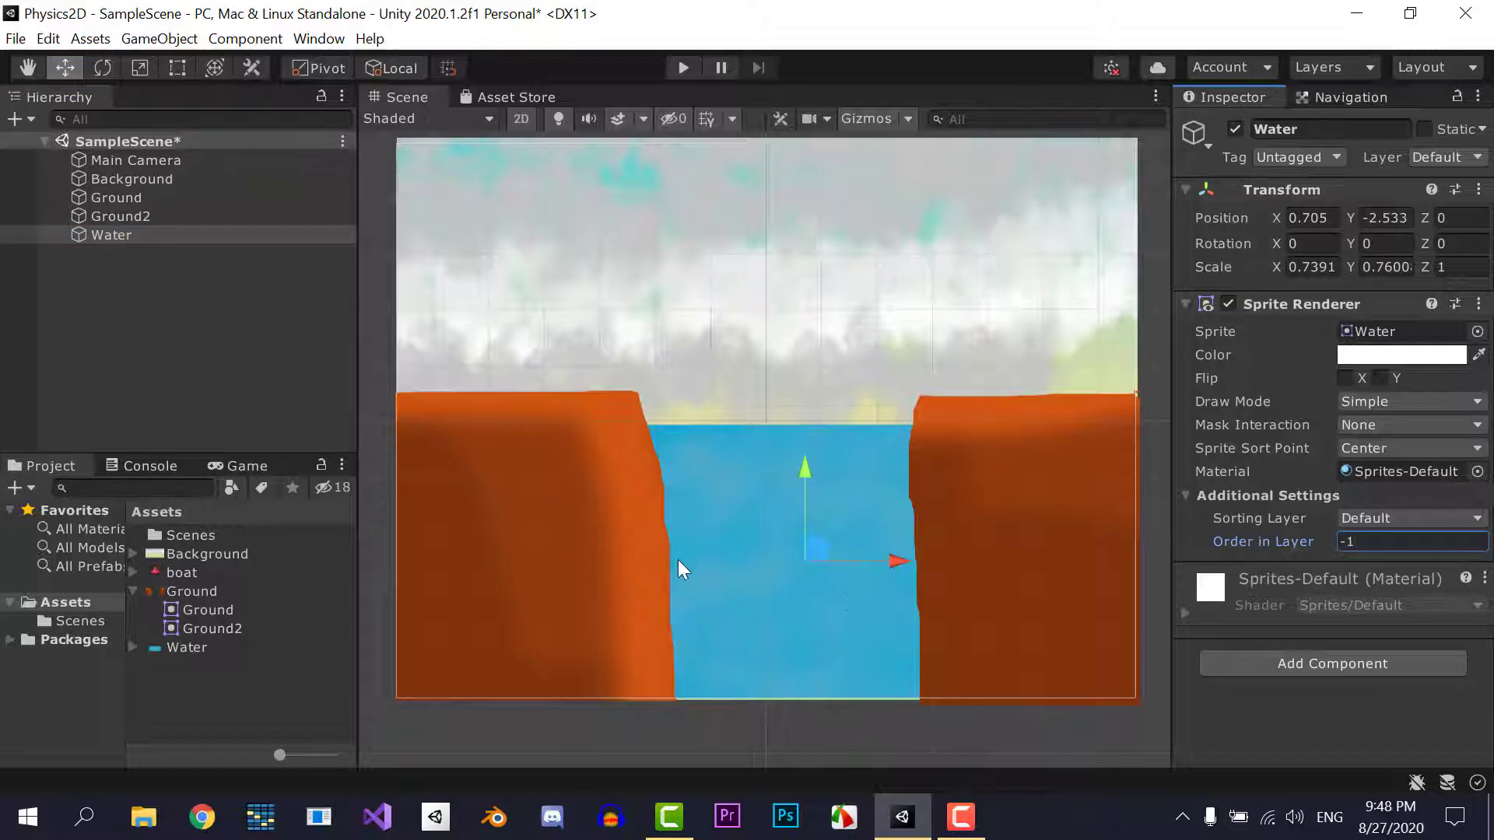
left_click(697, 470)
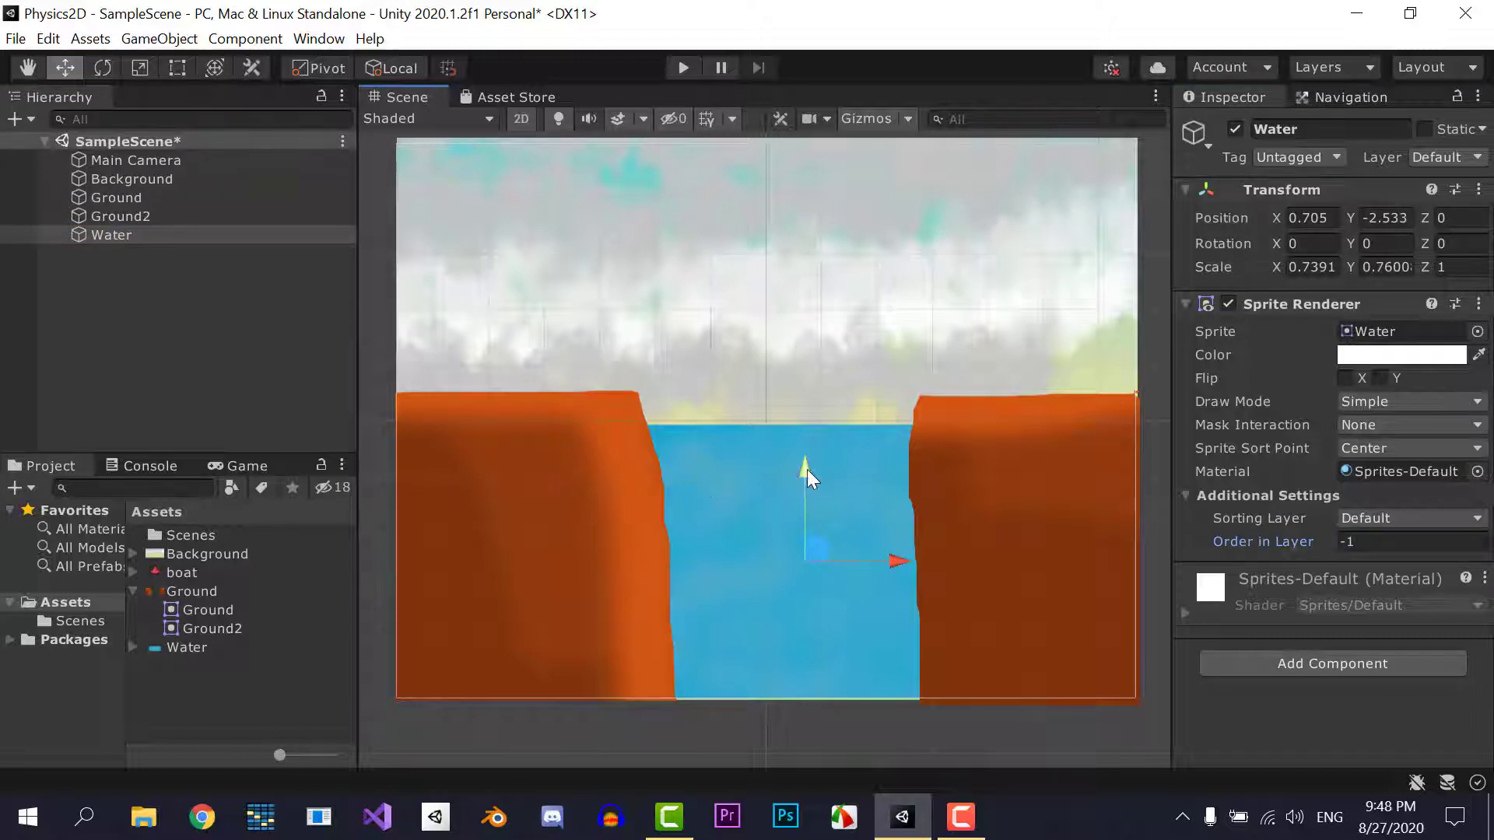
Lower the water to Y -2.56 between the cliffs and drag the boat sprite into the scene
left_click_drag(805, 469, 789, 362)
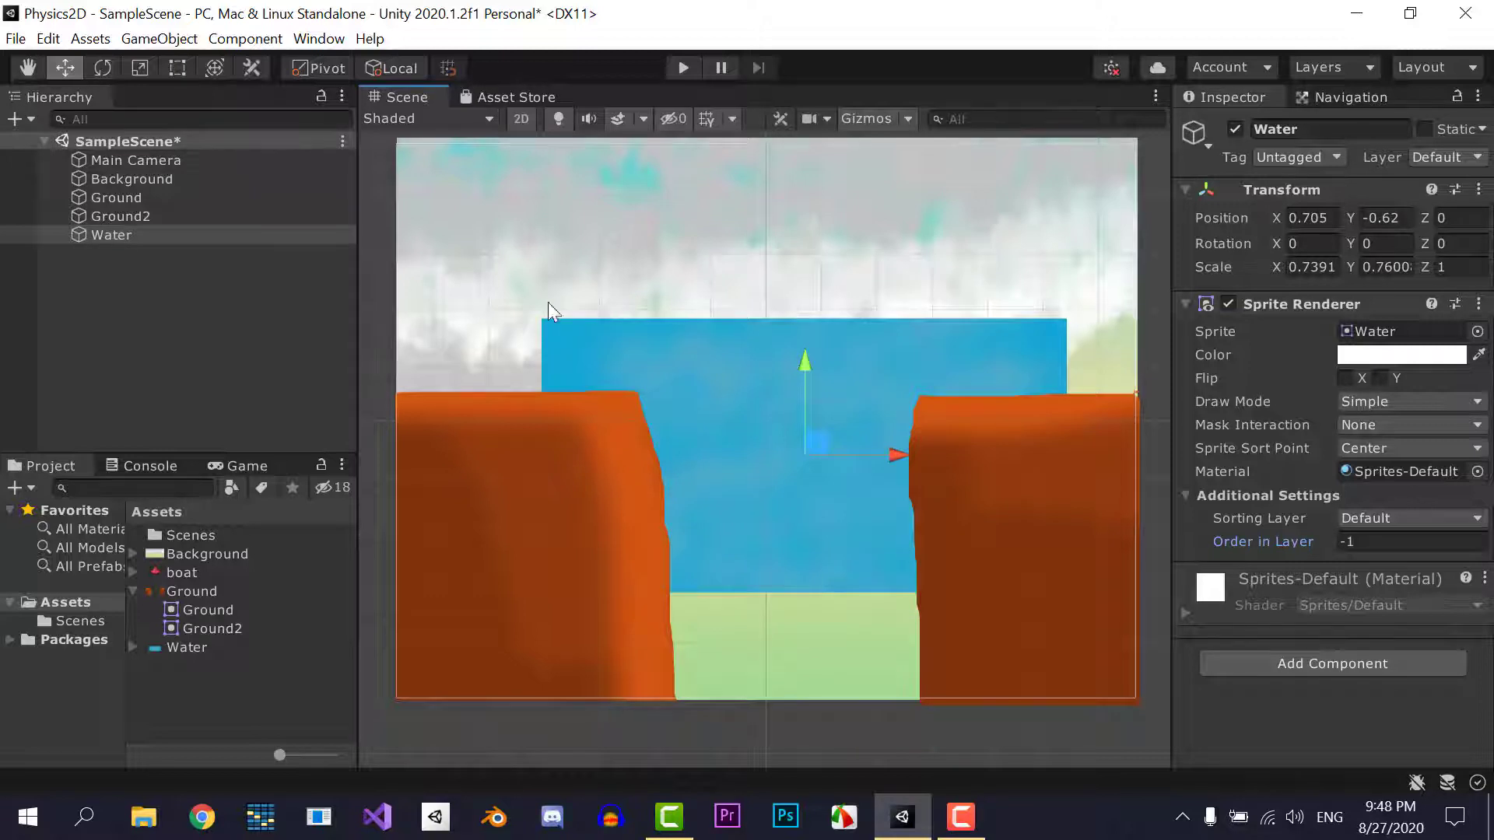
left_click_drag(805, 363, 801, 405)
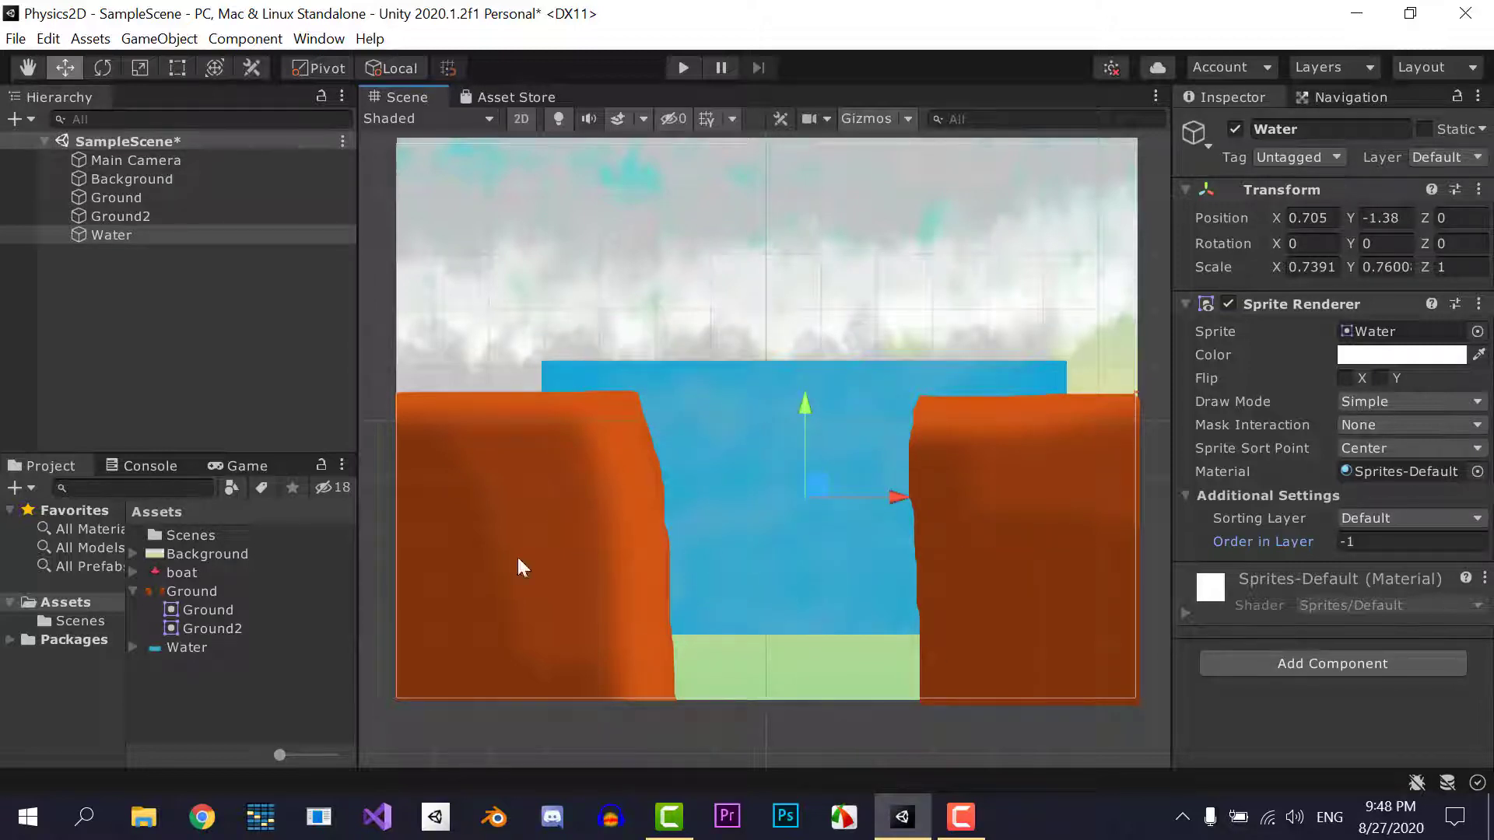
left_click_drag(801, 409, 767, 474)
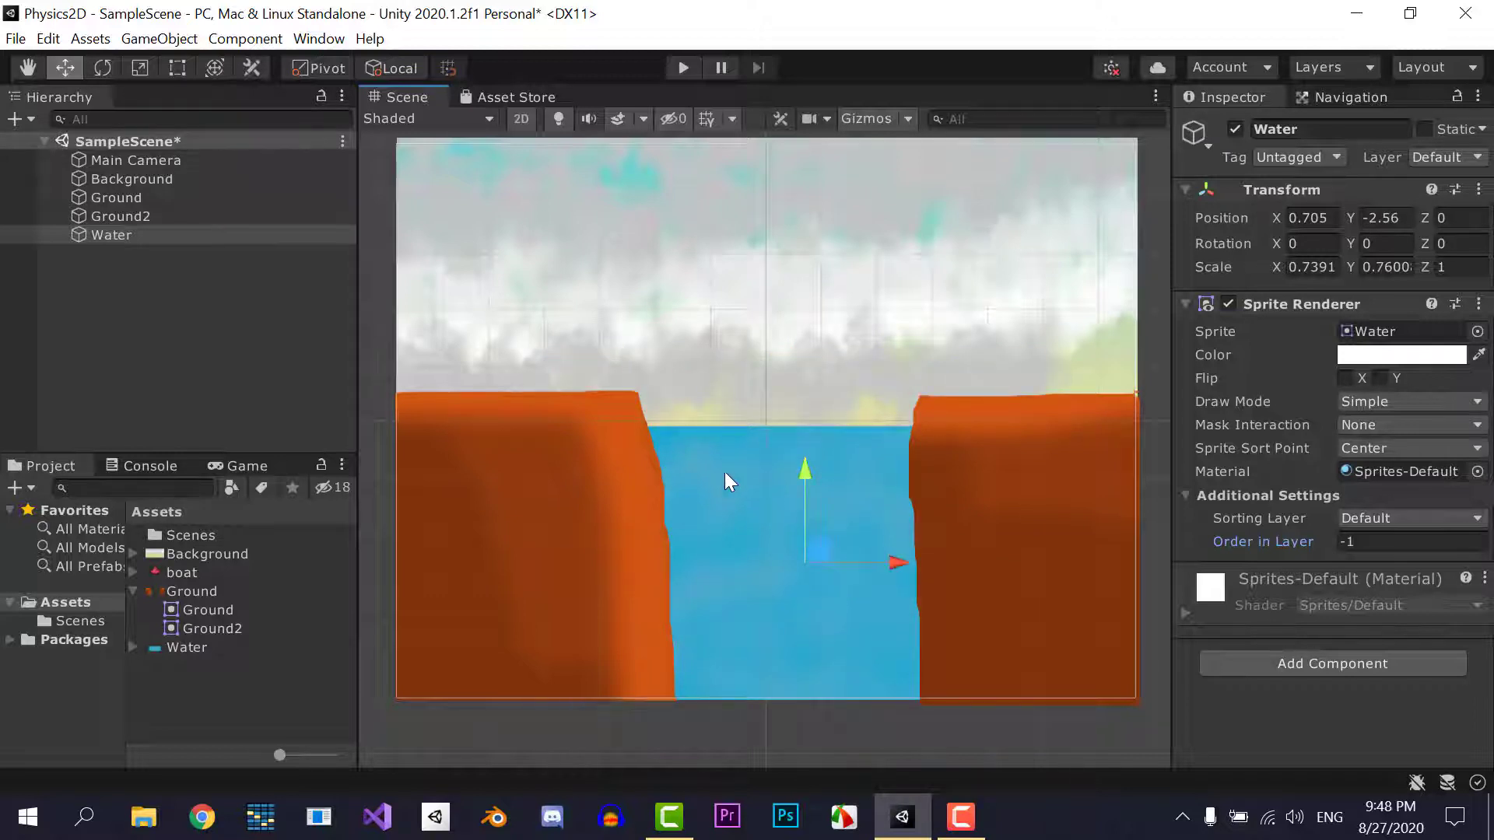
left_click_drag(166, 573, 193, 372)
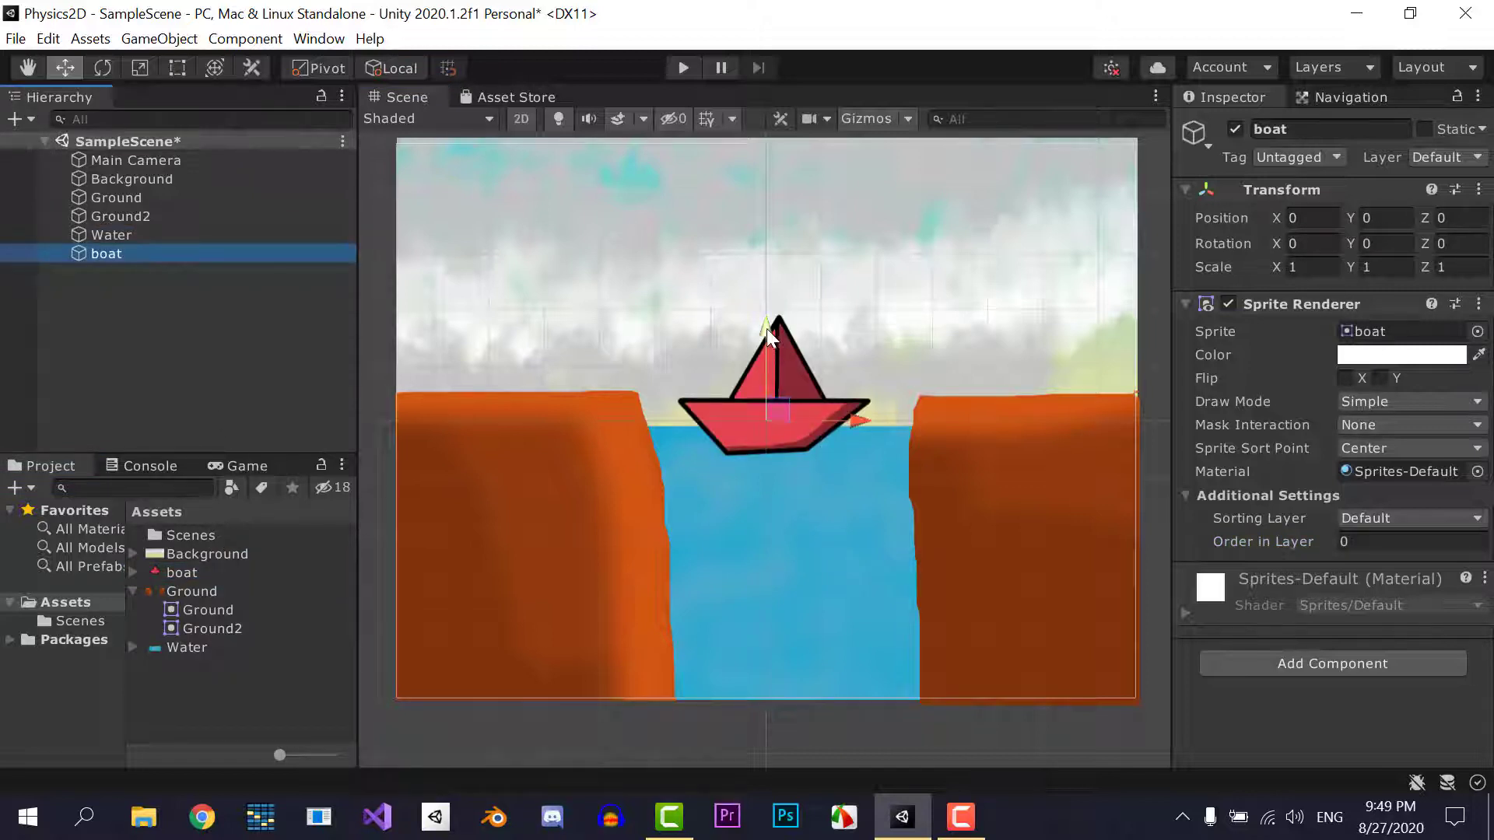
Move the boat up to Y 1.77, scale it to 0.3 on X and Y, and save
left_click_drag(768, 337, 767, 238)
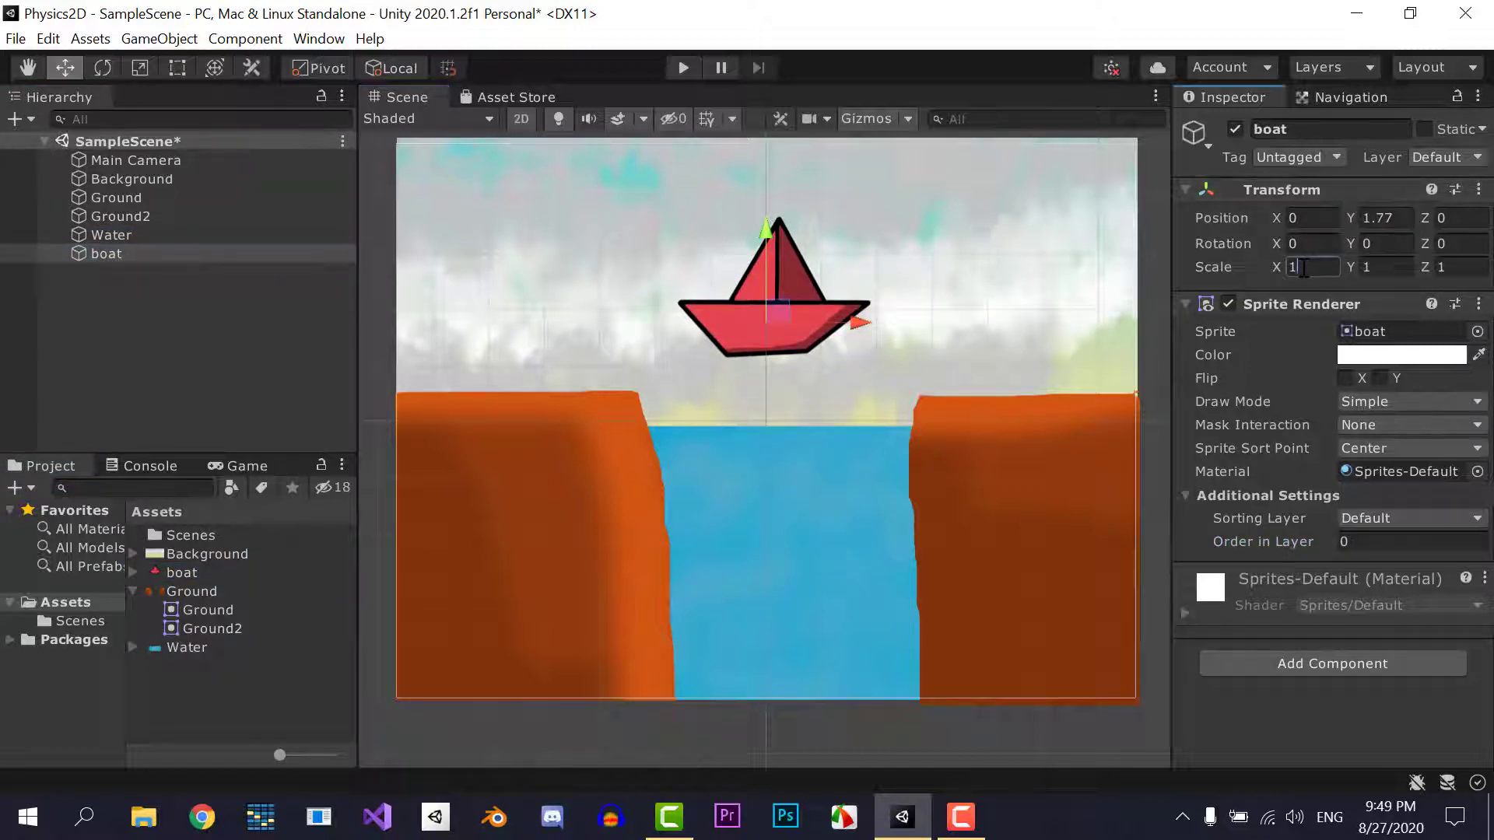
type(".3")
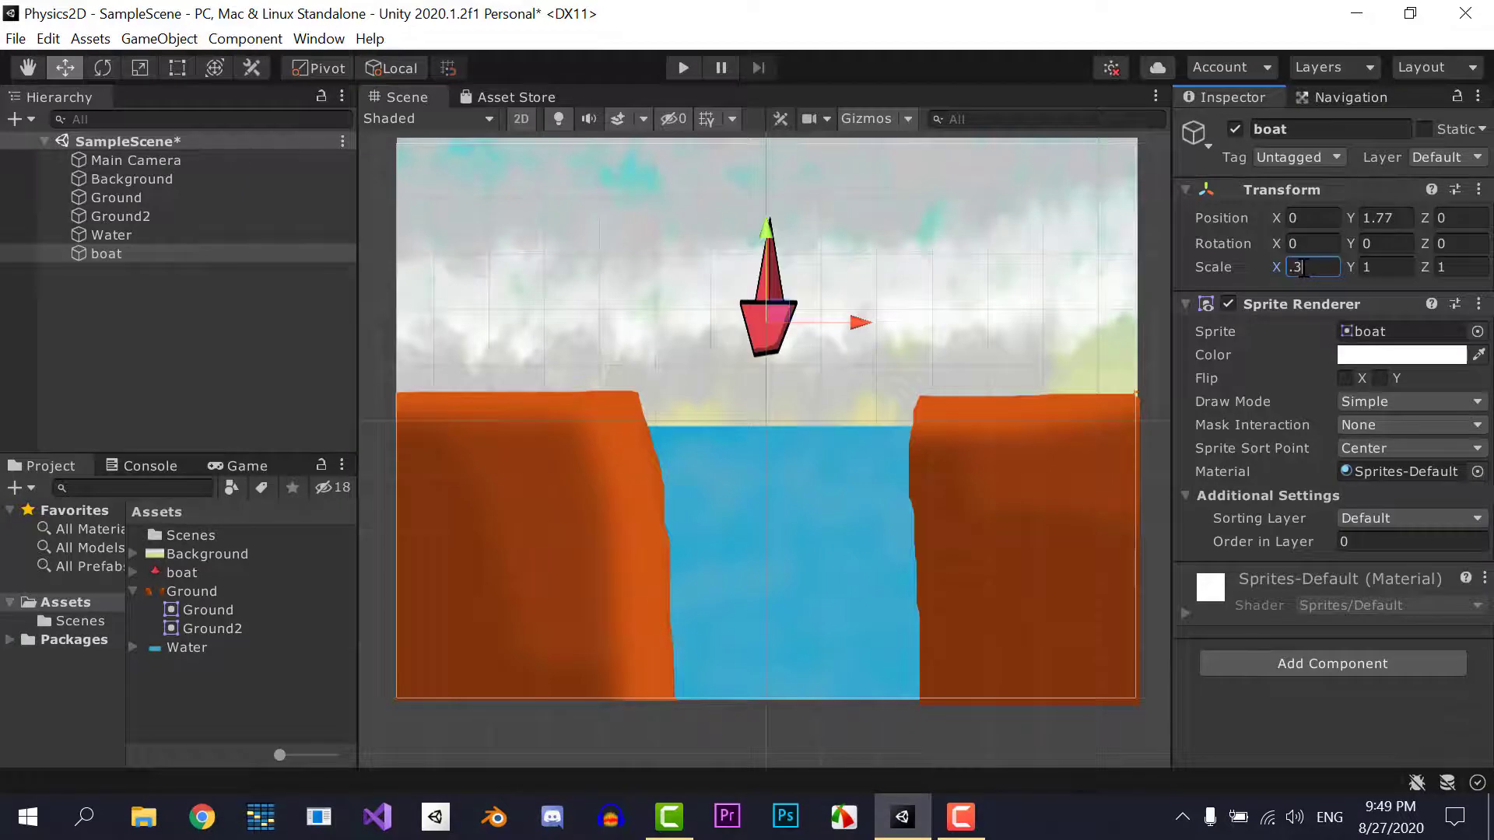
type(".3")
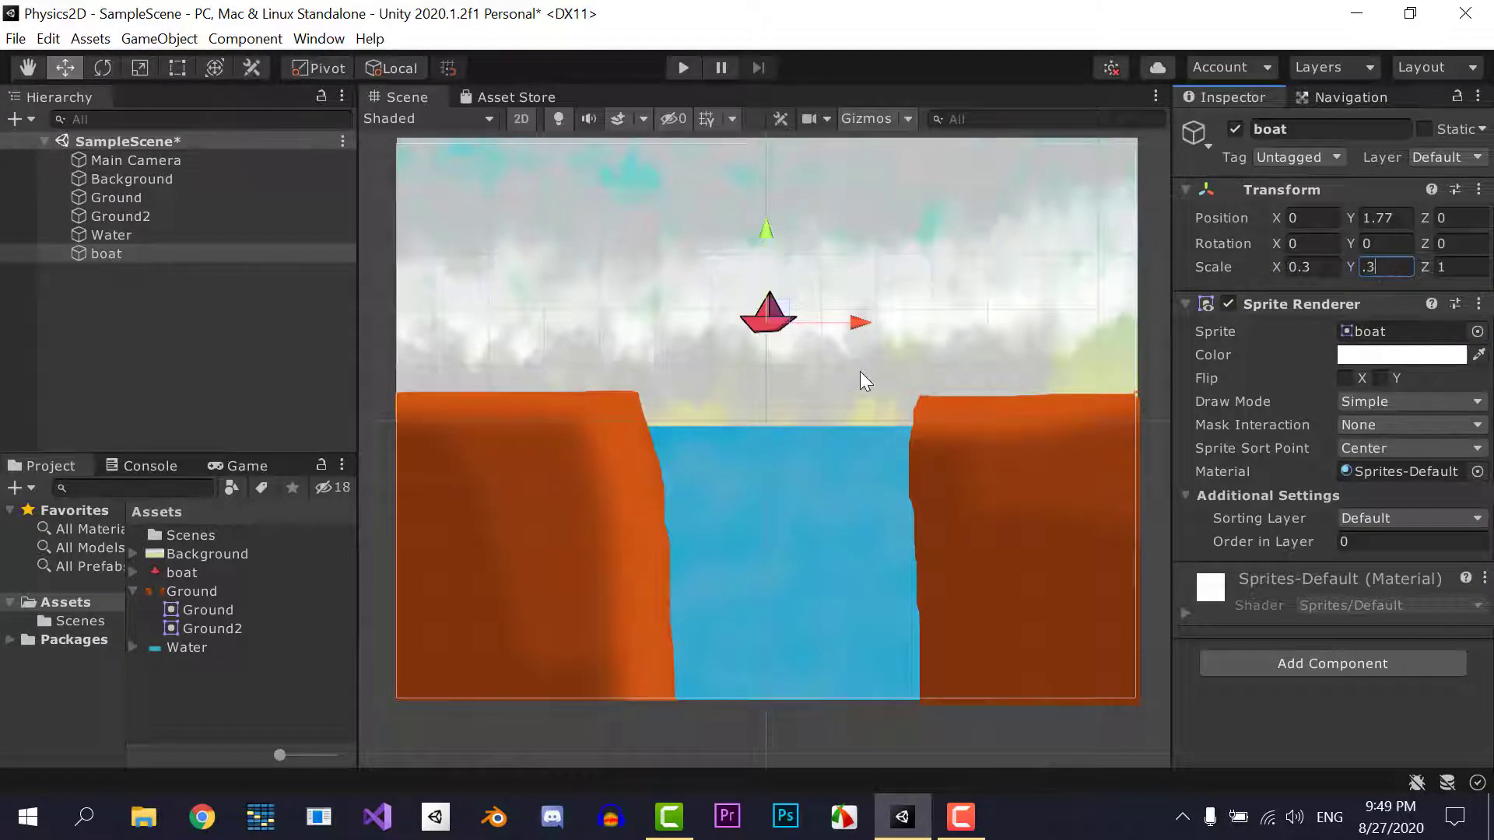
middle_click_drag(804, 294, 835, 352)
left_click_drag(894, 381, 897, 382)
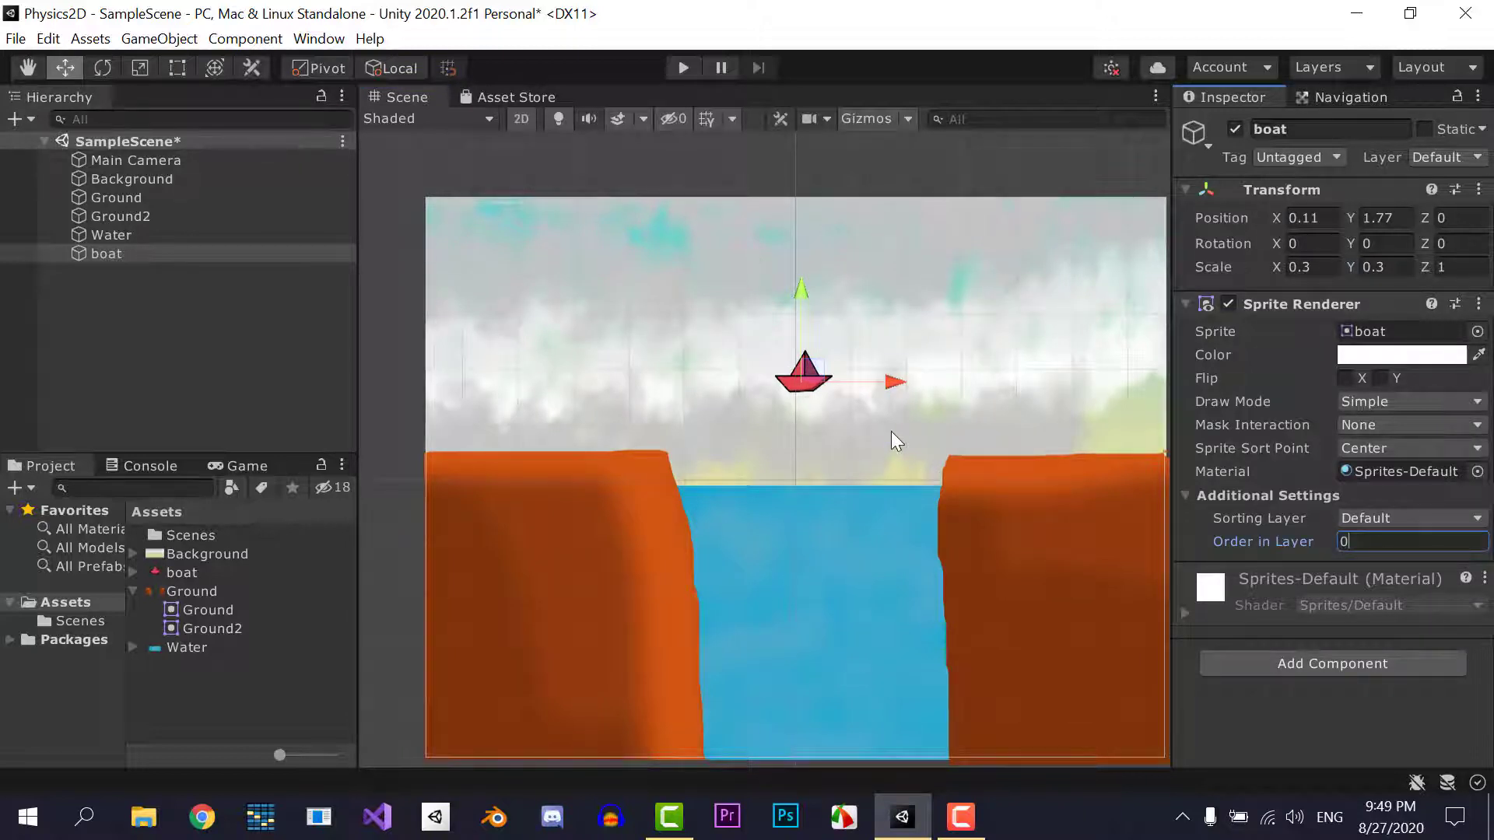
key("ctrl+s")
Add a Polygon Collider 2D and a Rigidbody 2D to the boat
left_click(1282, 663)
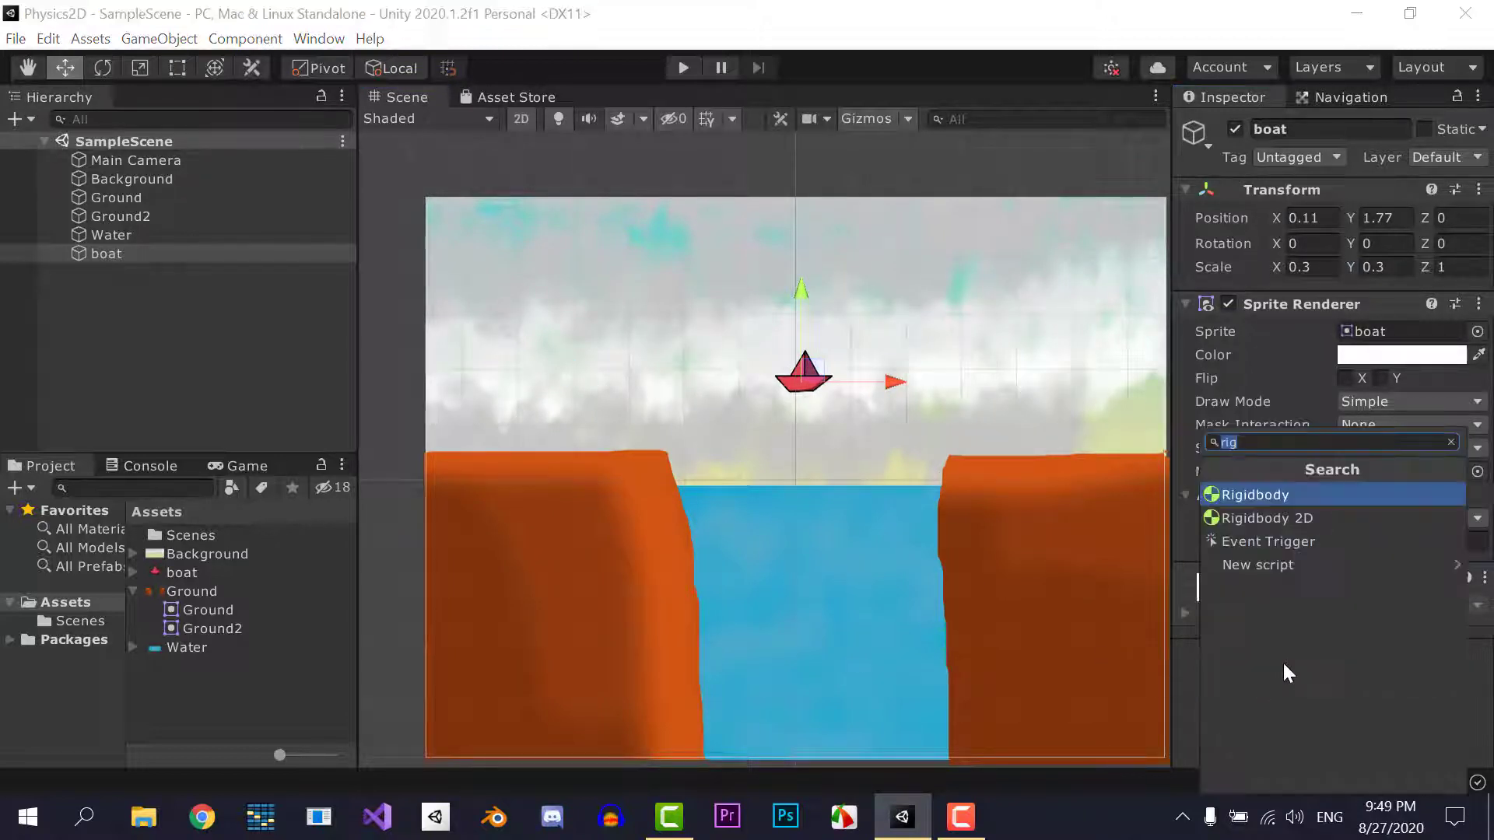
type("Pol")
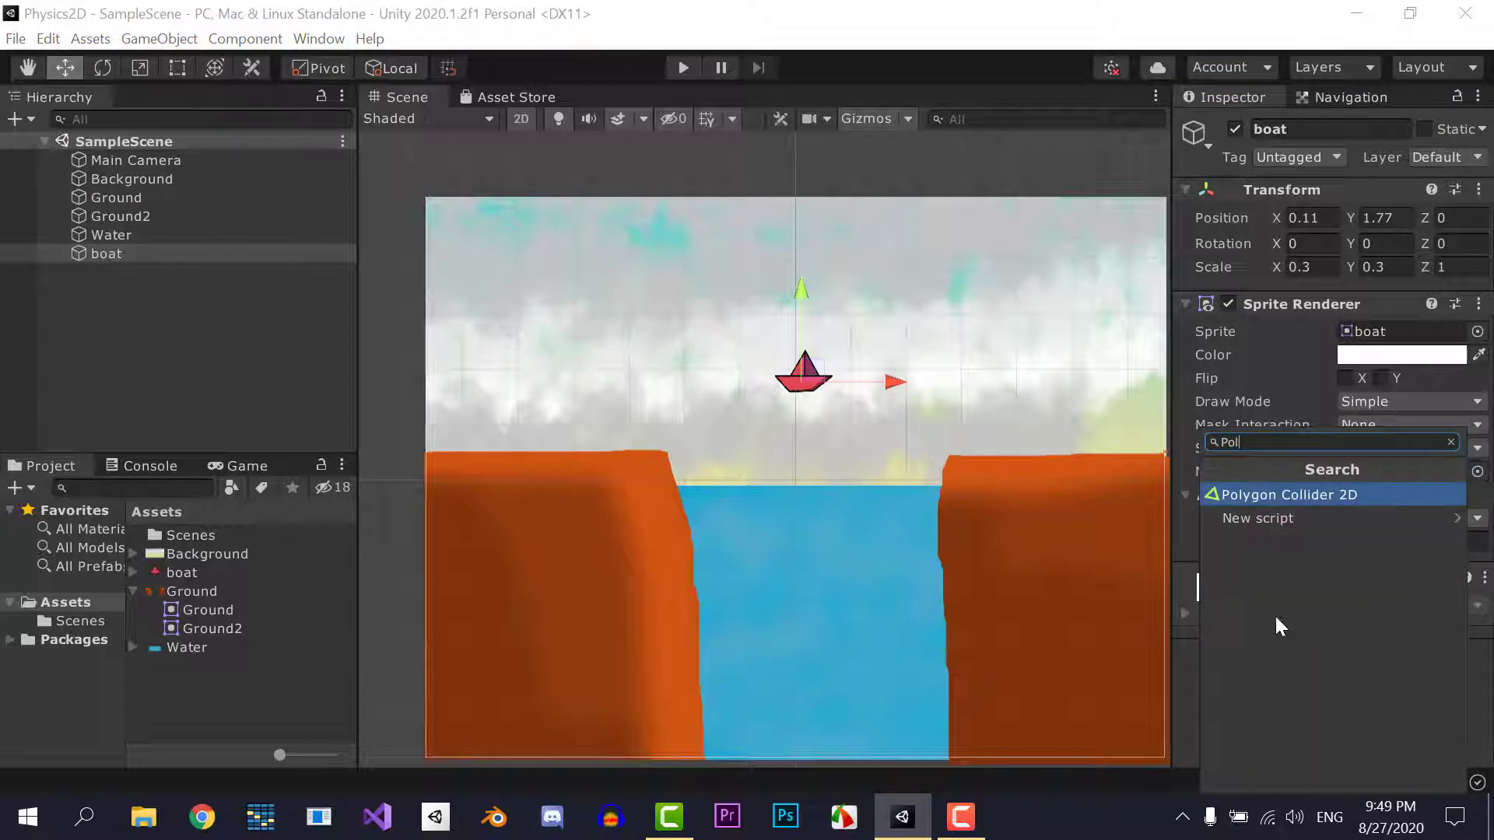
left_click(1287, 495)
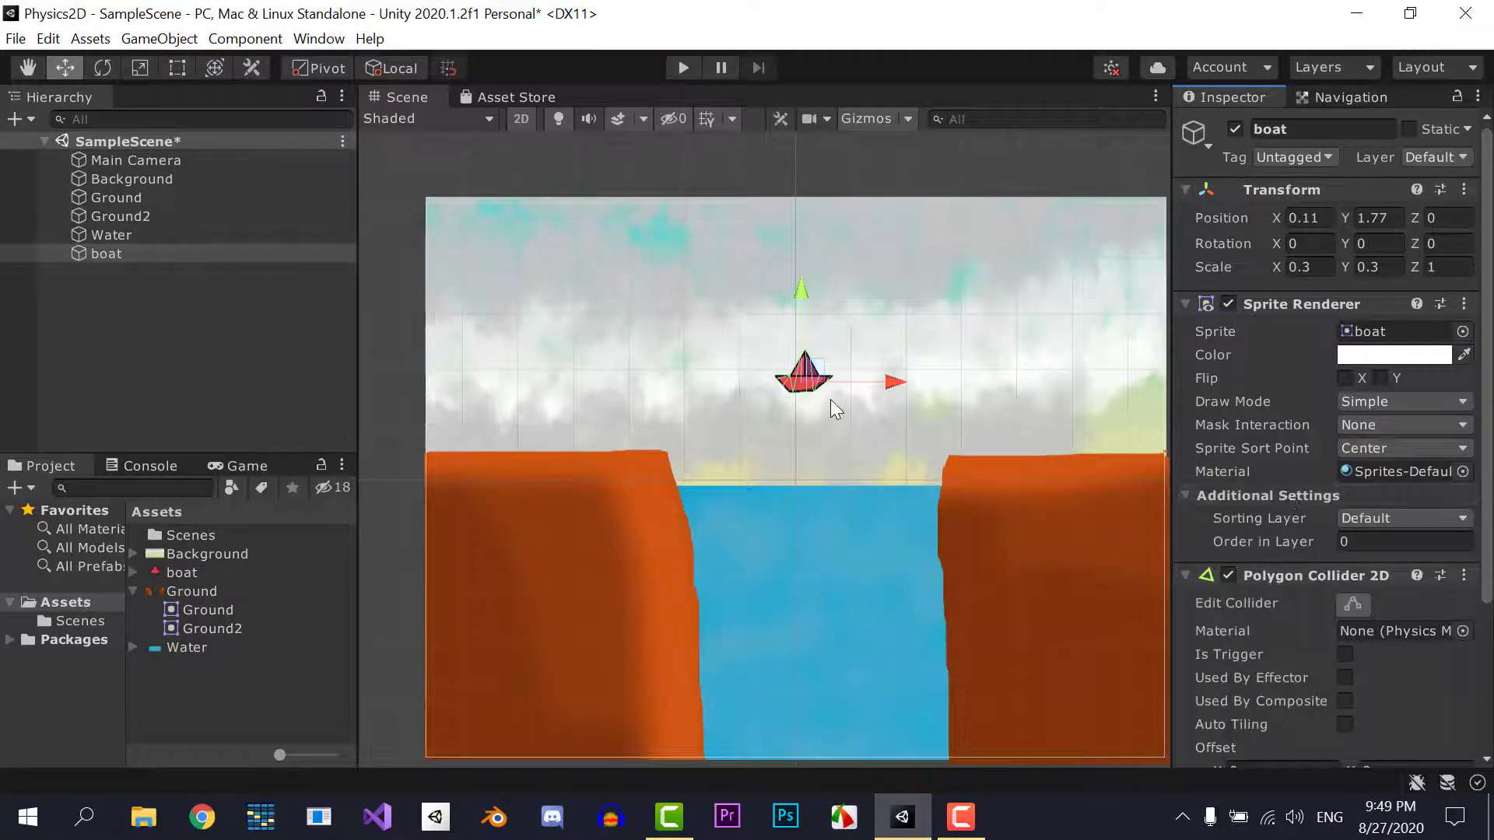
scroll(1448, 722, "down", 5)
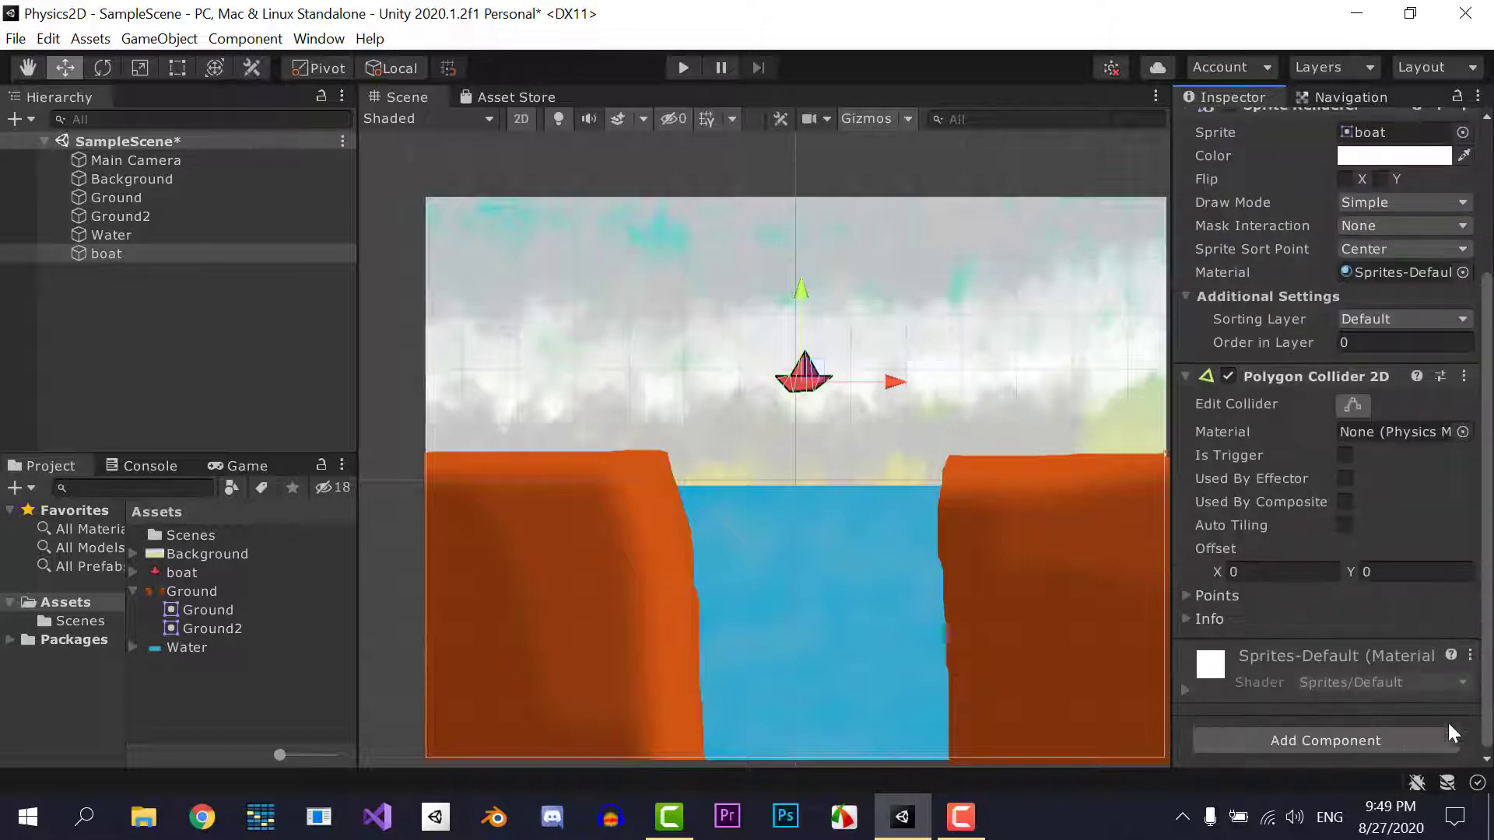
left_click(1353, 744)
type("rig")
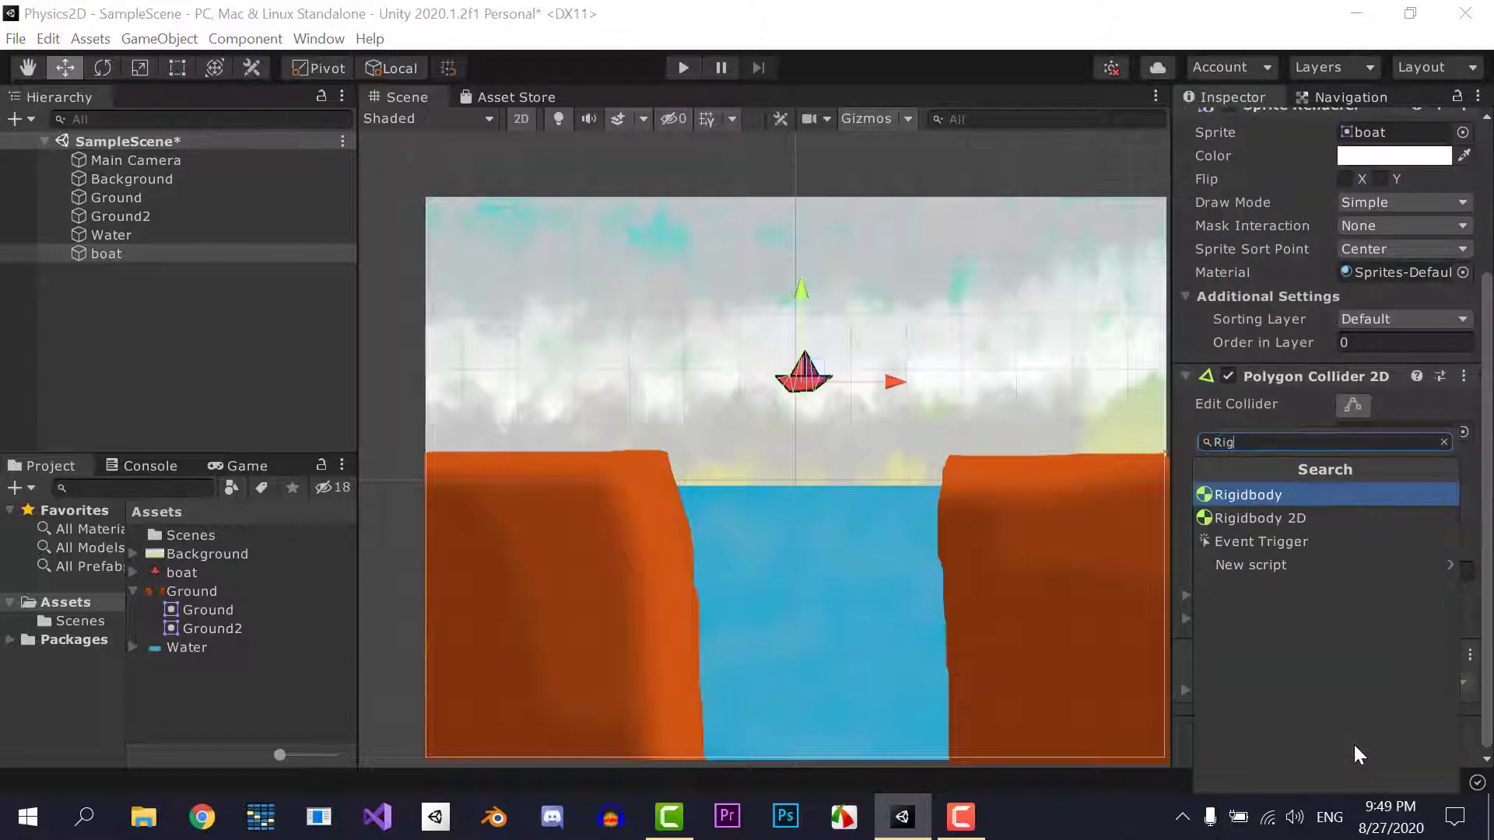
left_click(1293, 520)
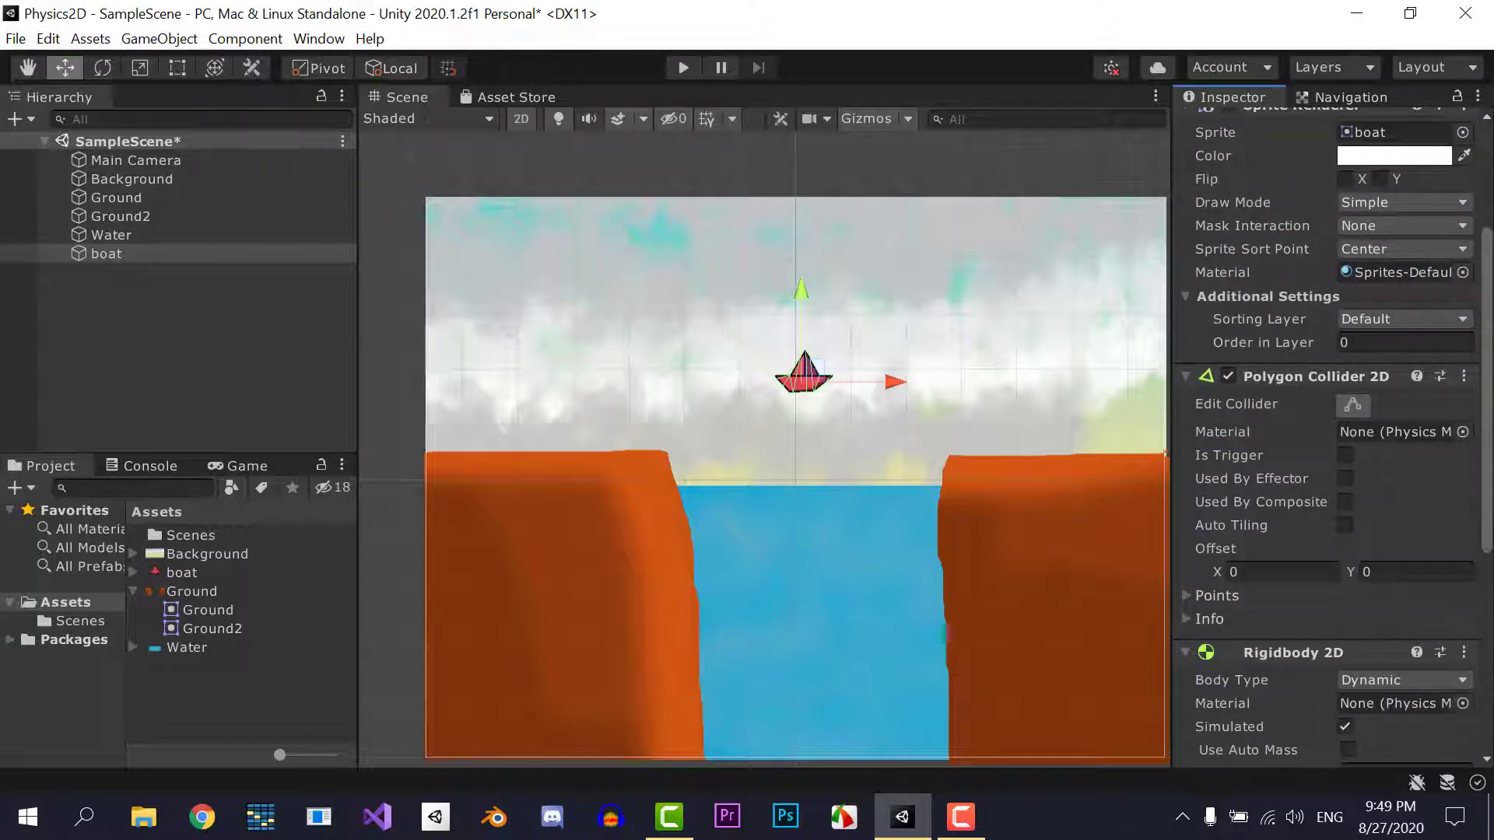
scroll(1322, 544, "down", 2)
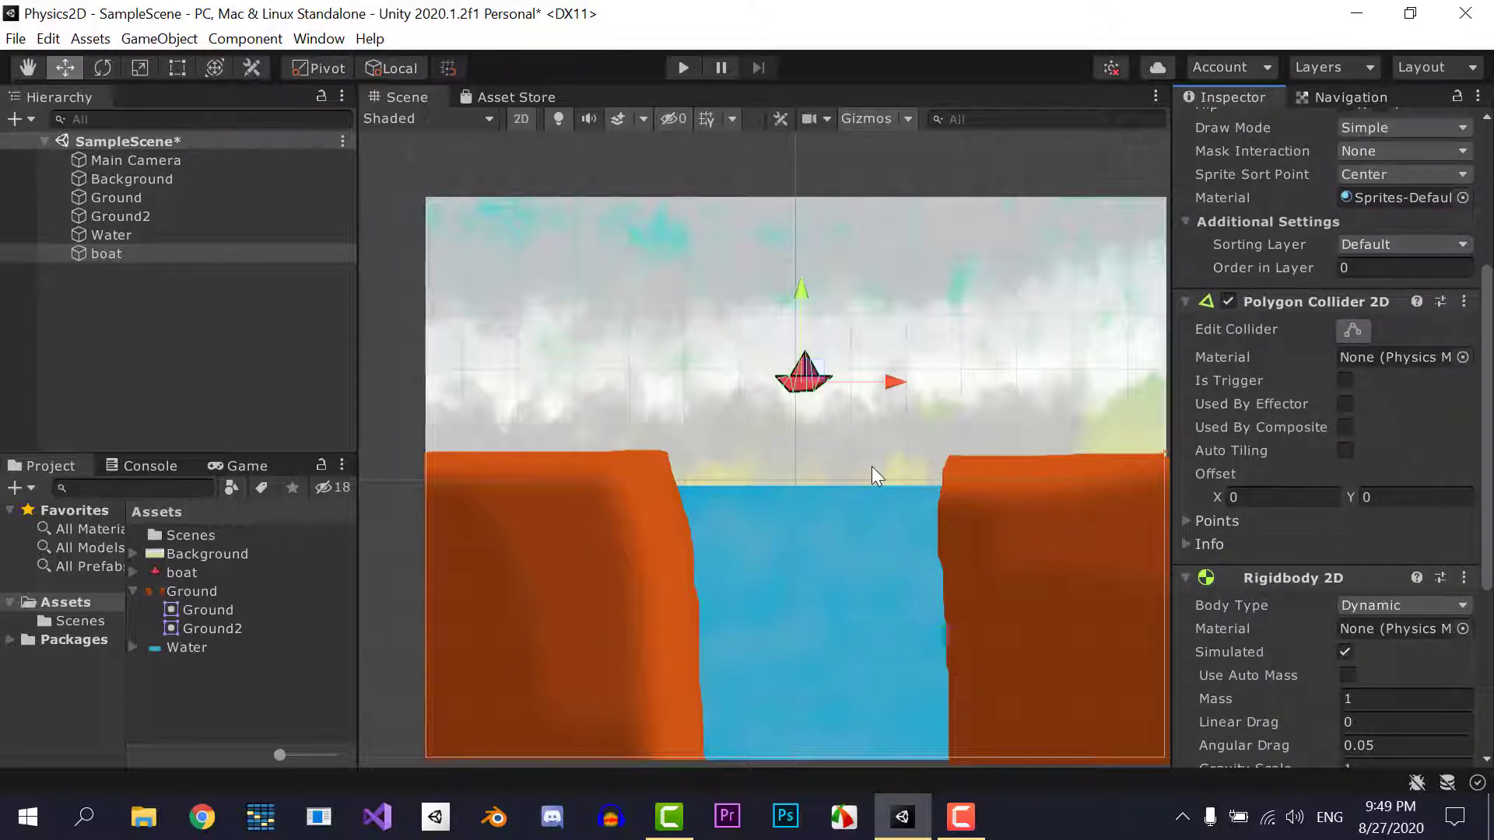
Give the Water a Box Collider 2D set as trigger and Used By Effector
key("ctrl+s")
left_click(108, 235)
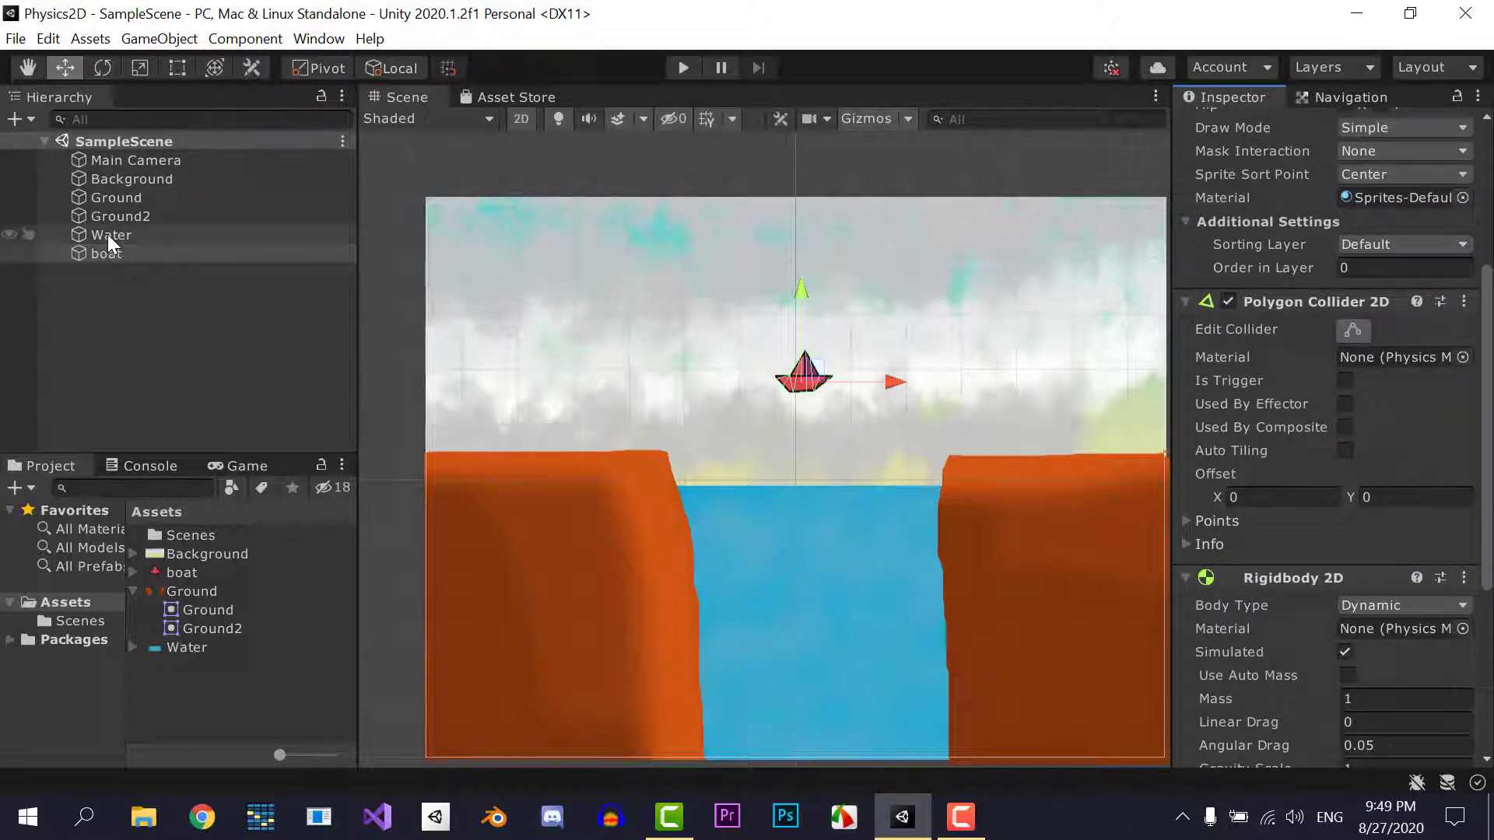
middle_click_drag(878, 514, 850, 506)
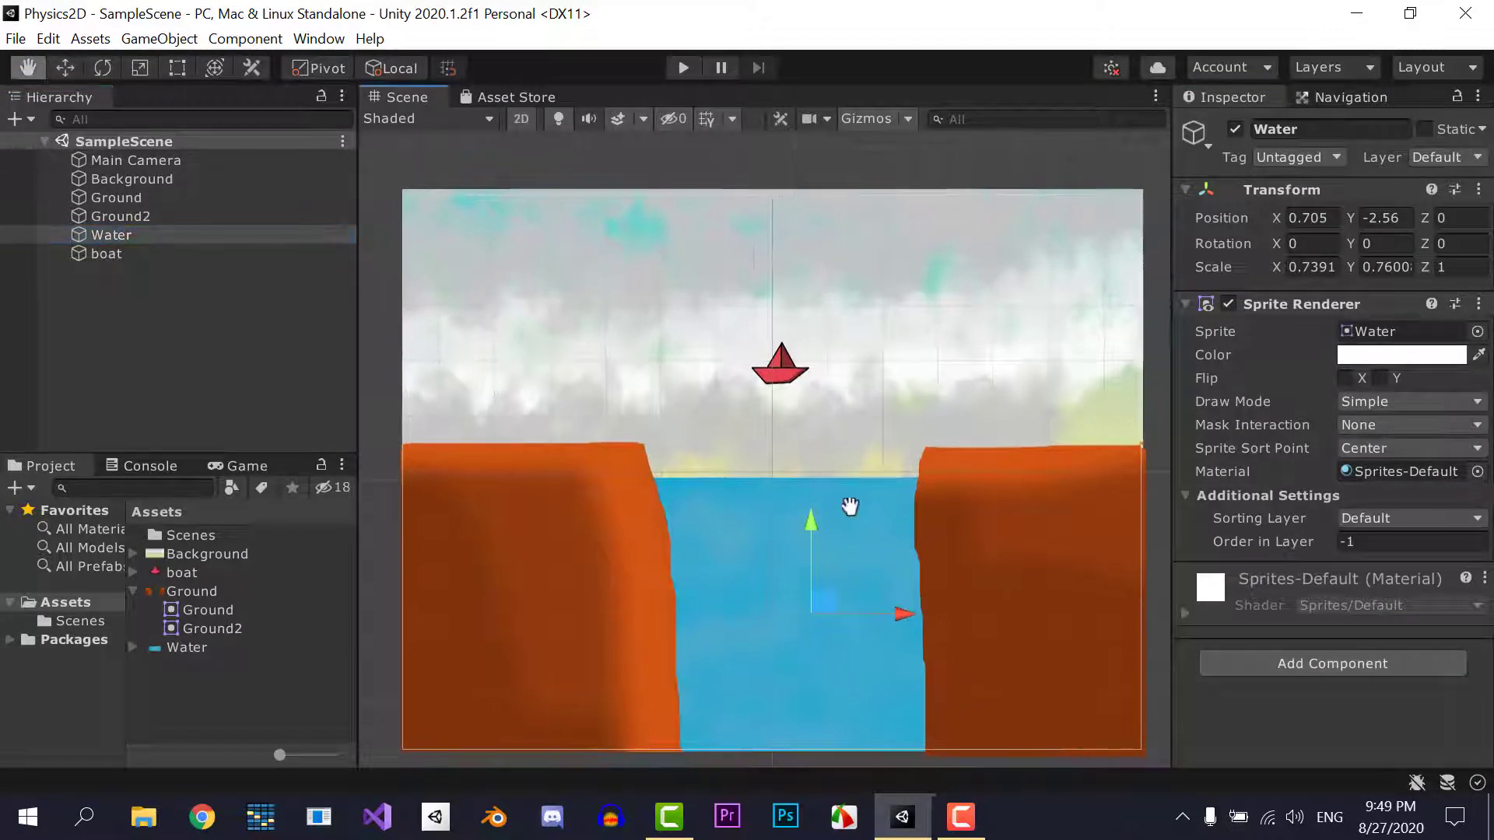
left_click(1257, 660)
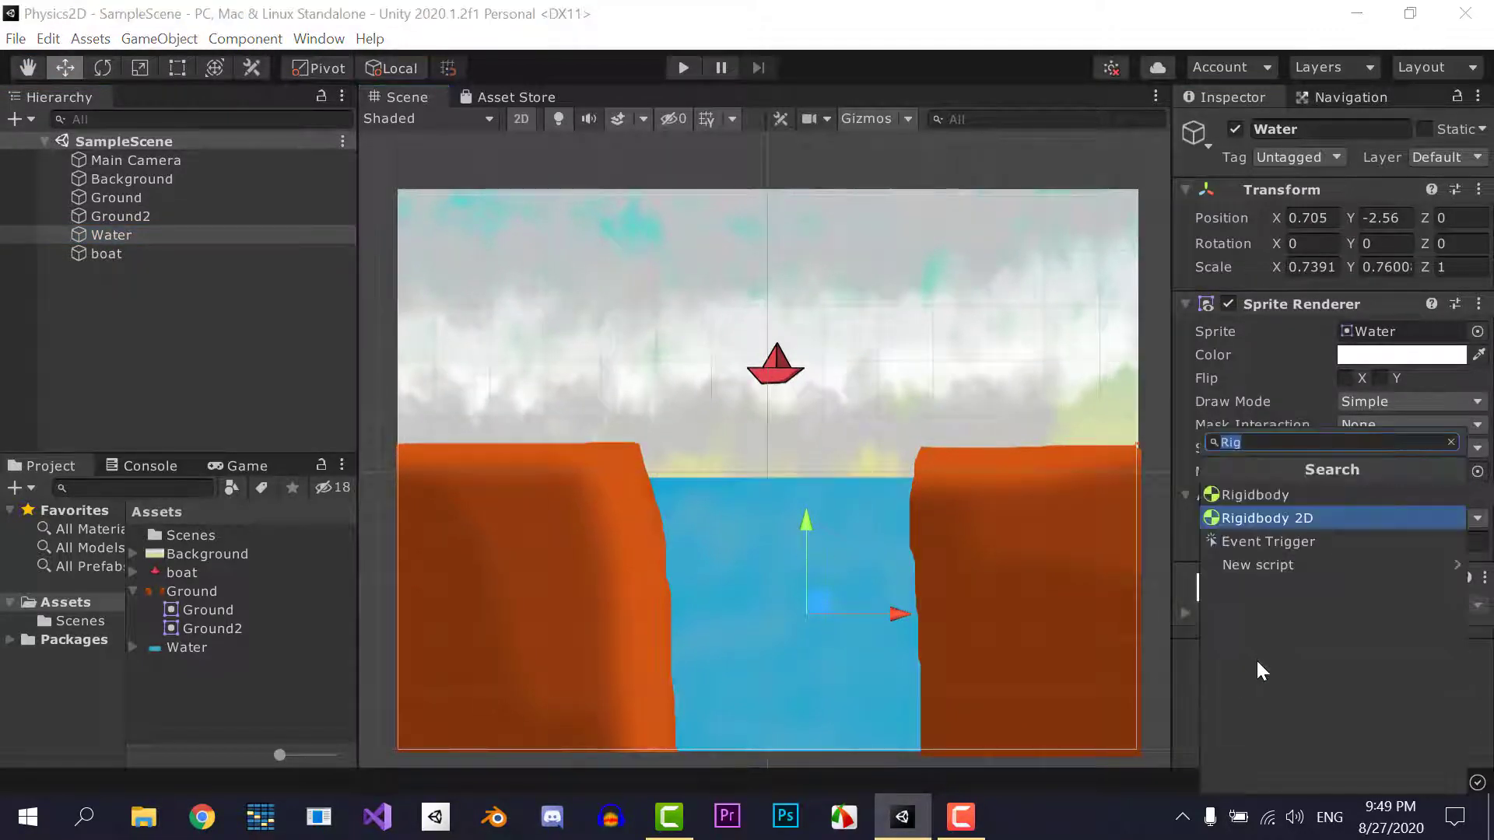
key("BackSpace")
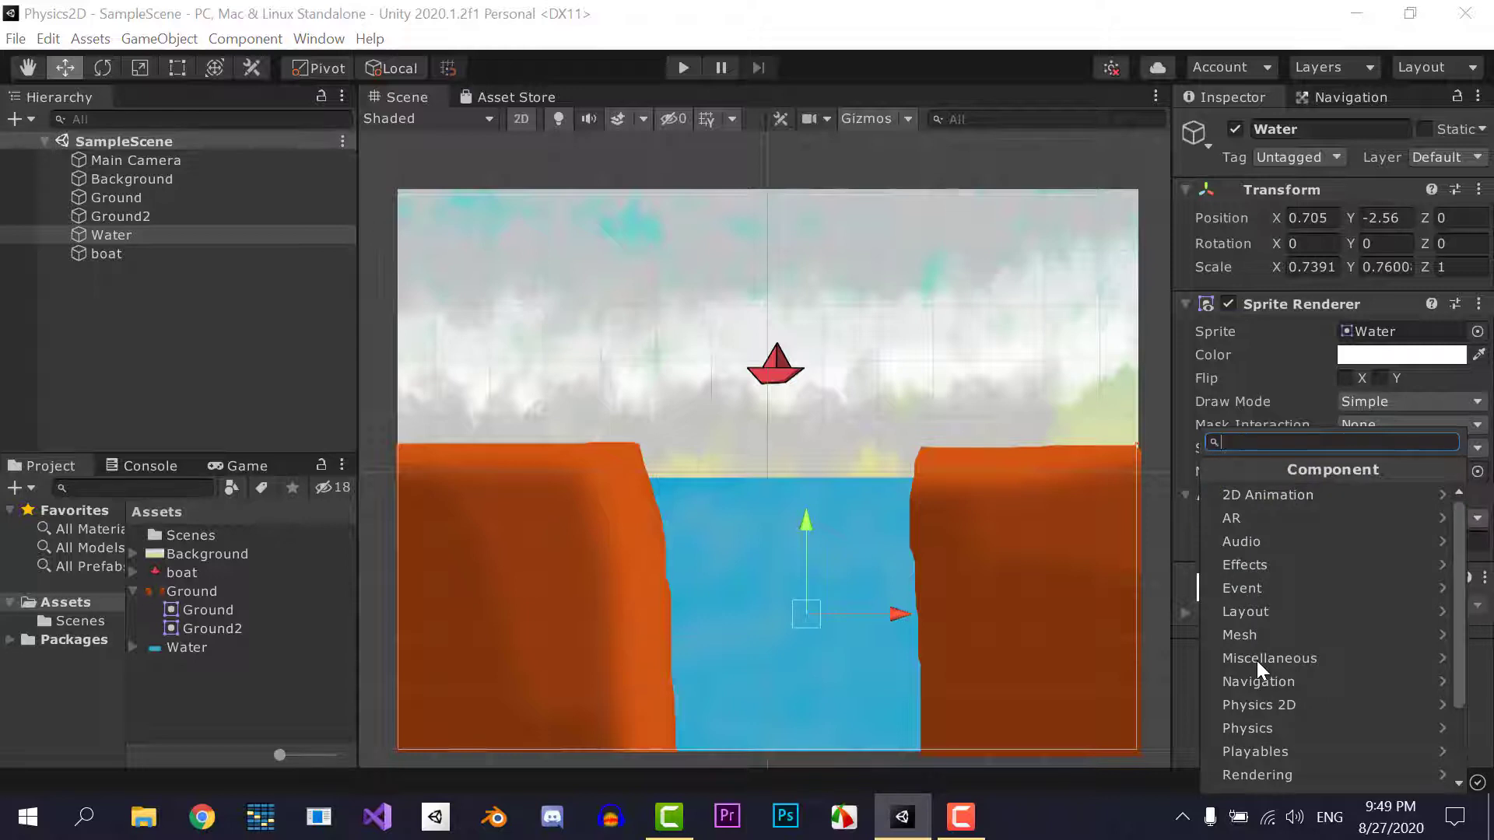
type("Box")
left_click(1251, 517)
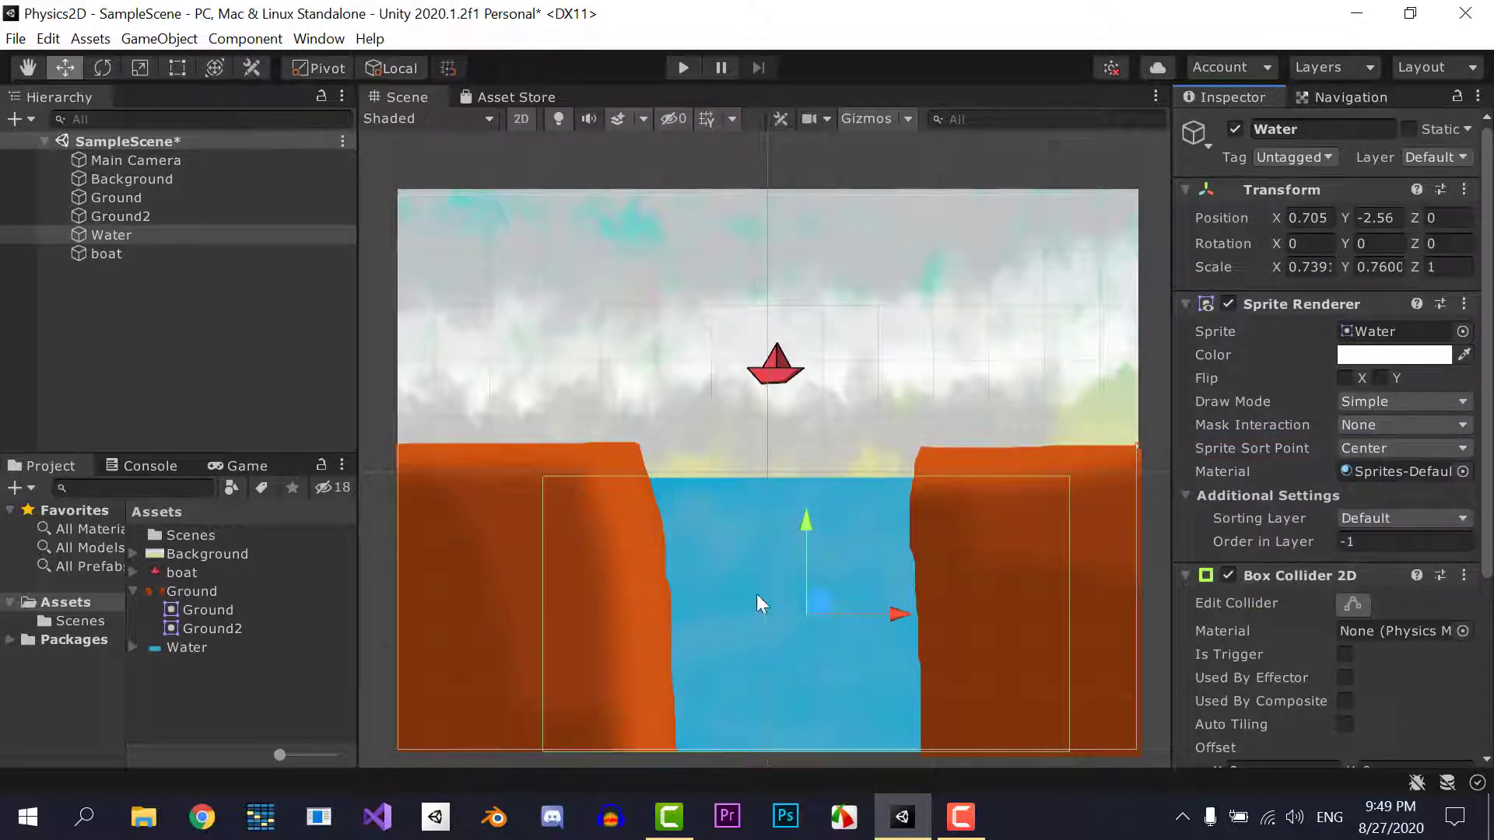
scroll(1332, 603, "down", 5)
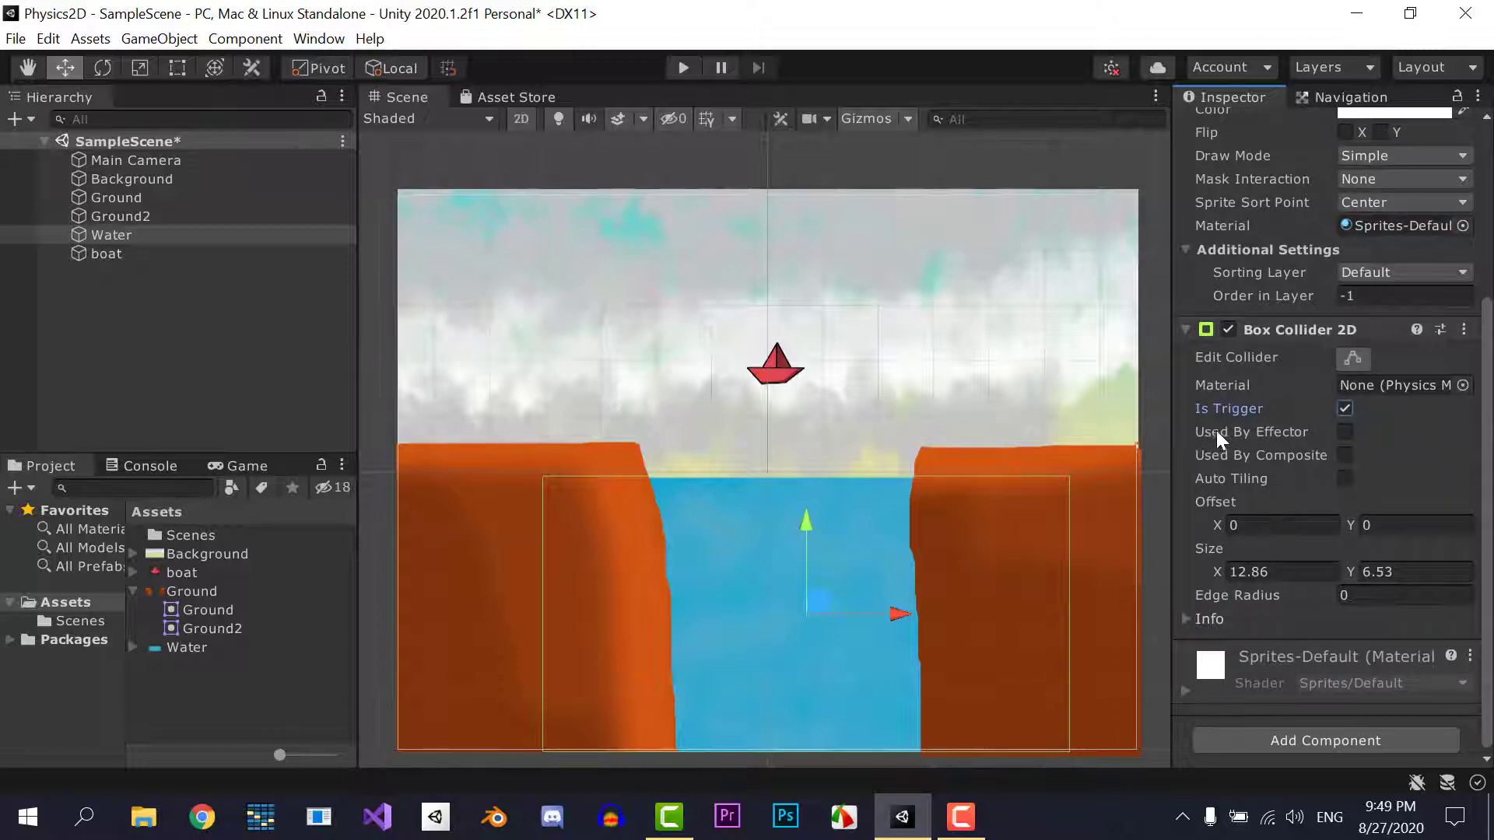
left_click(1343, 431)
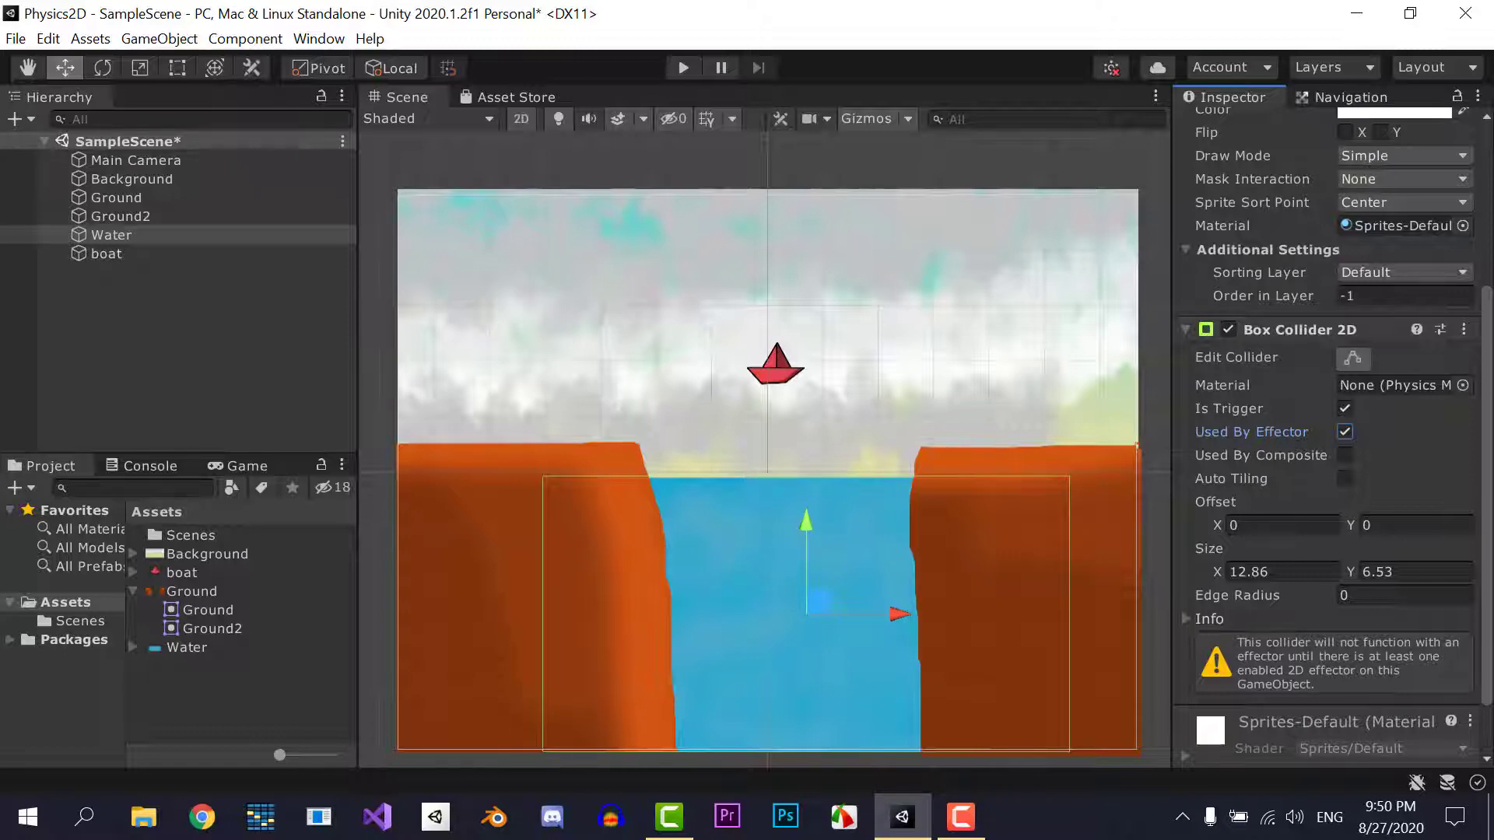
Add a Buoyancy Effector 2D to the Water and run the scene
scroll(1490, 438, "down", 2)
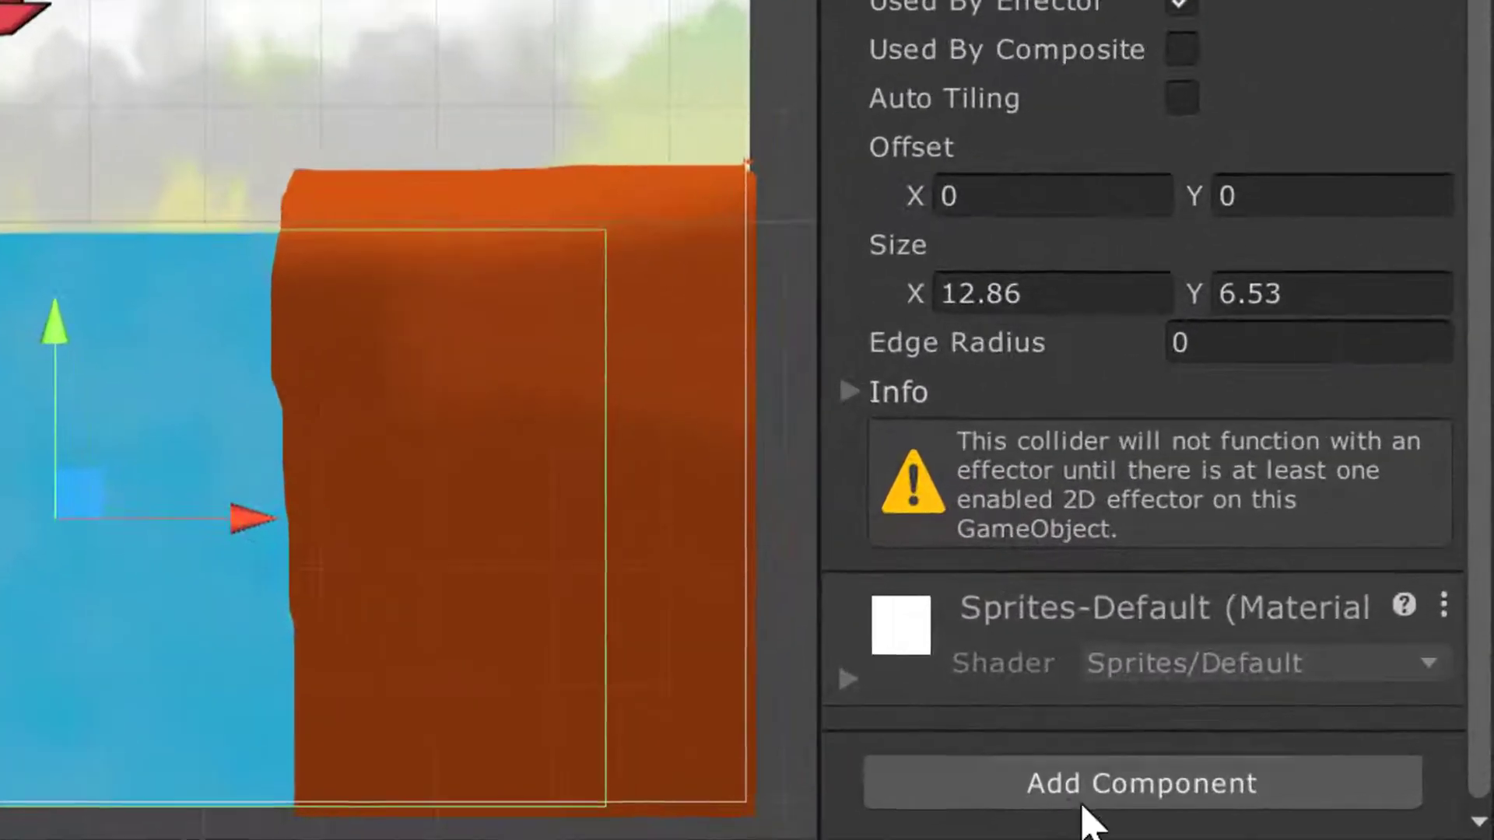
left_click(1293, 746)
key("BackSpace")
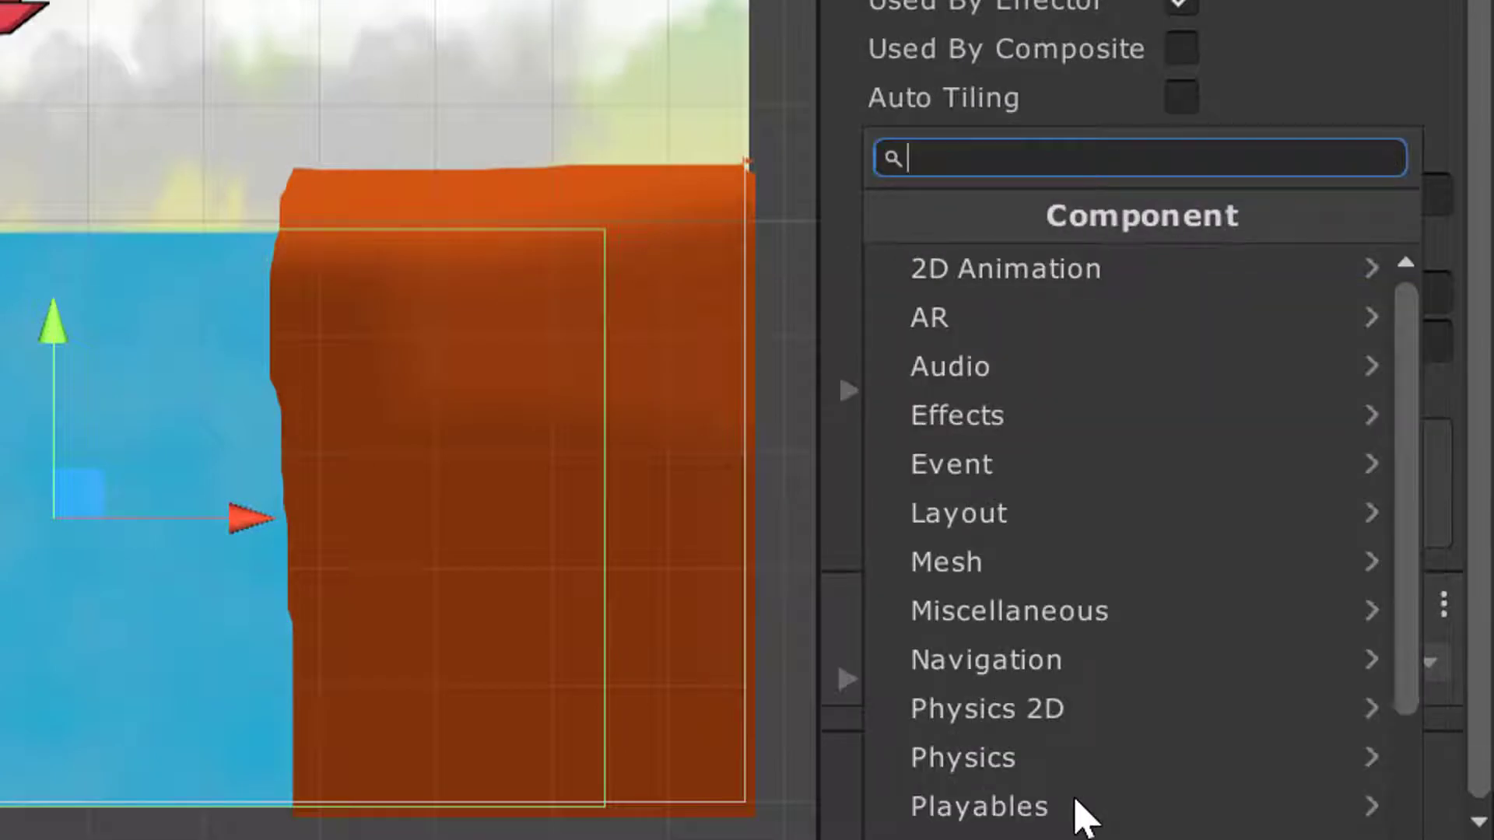
type("Buon")
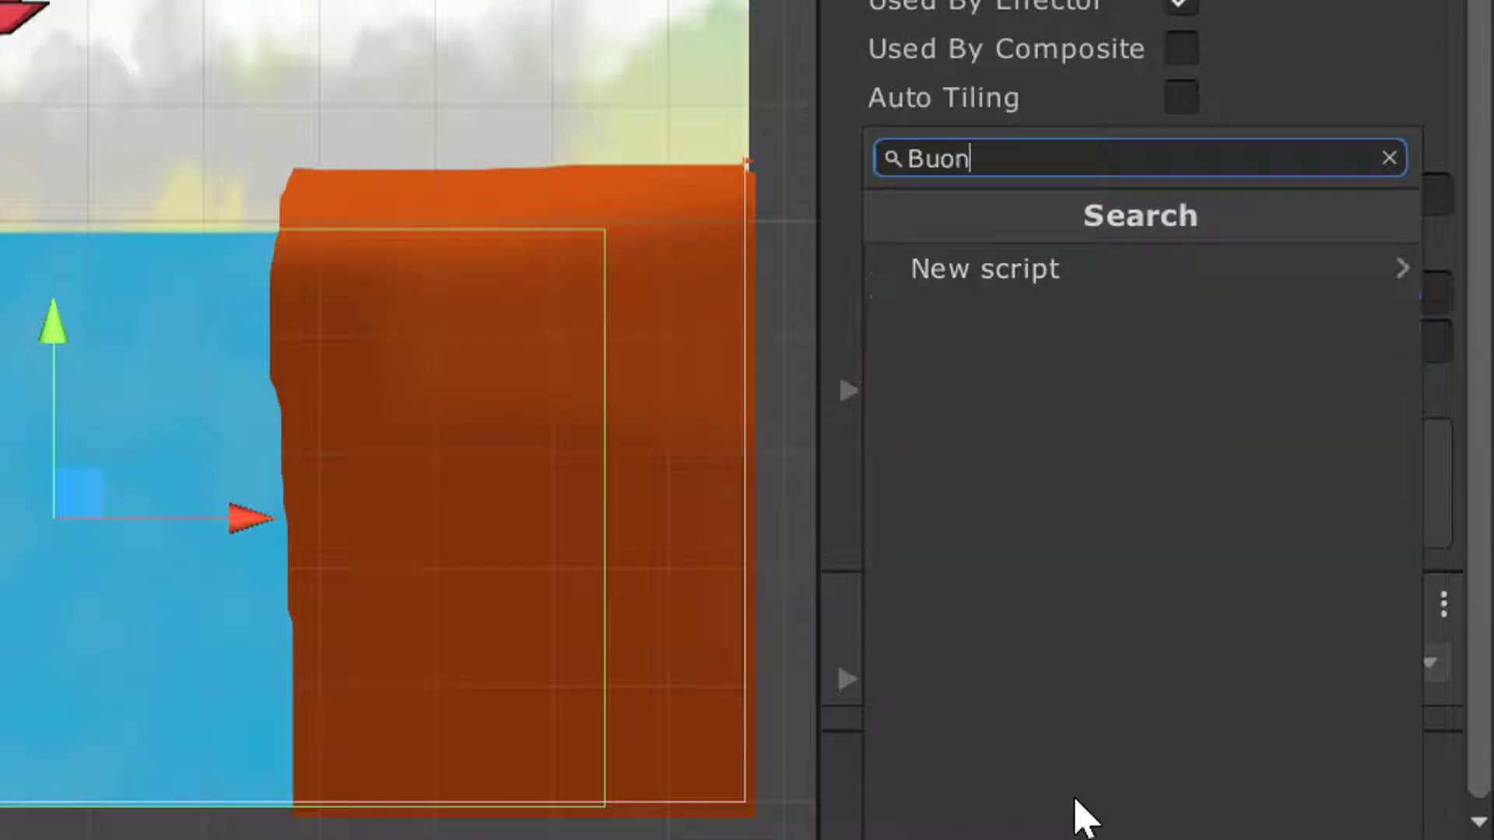
key("BackSpace")
key("BackSpace")
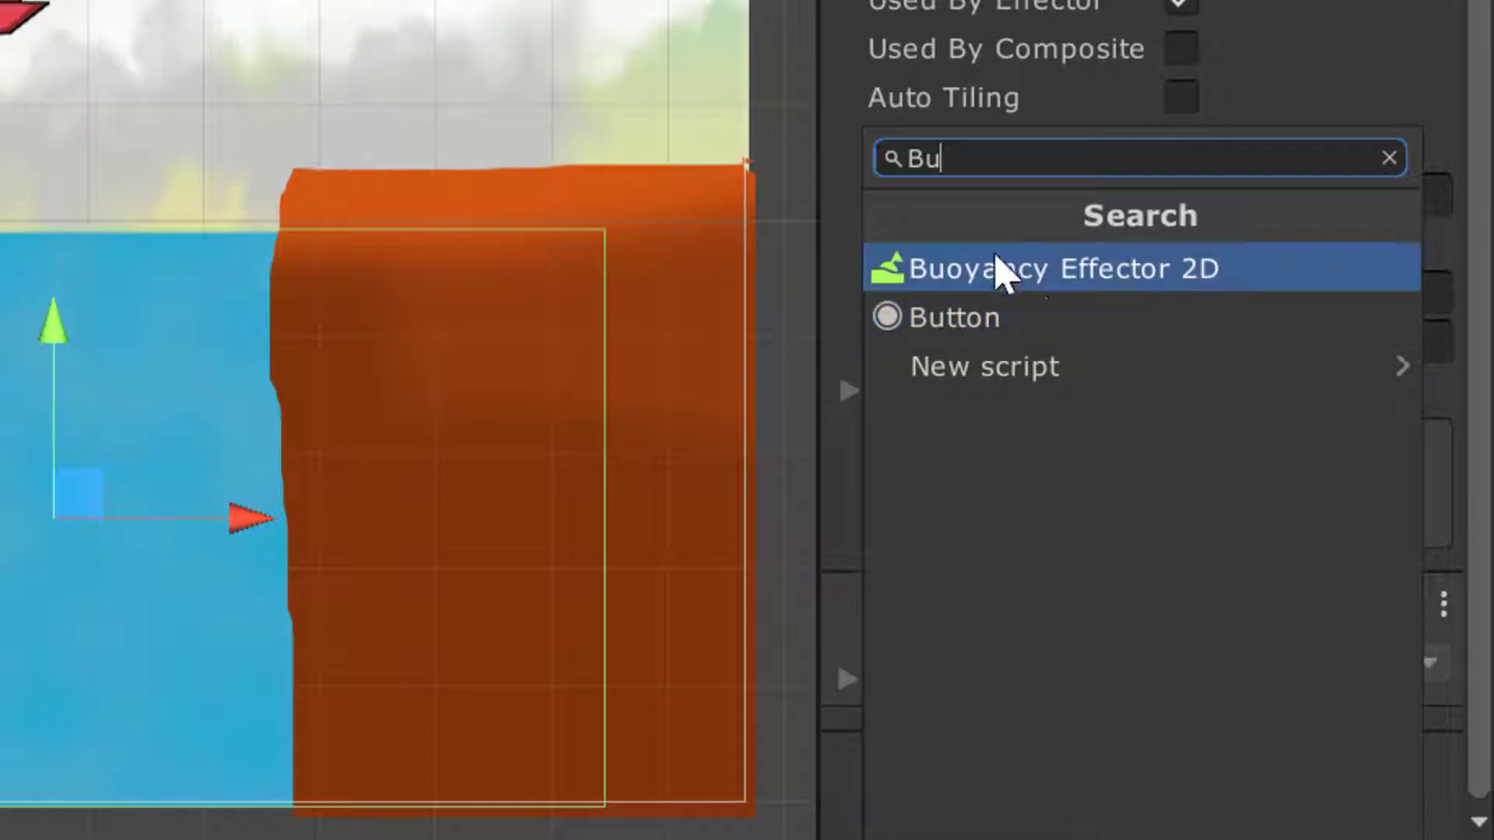
left_click(1031, 284)
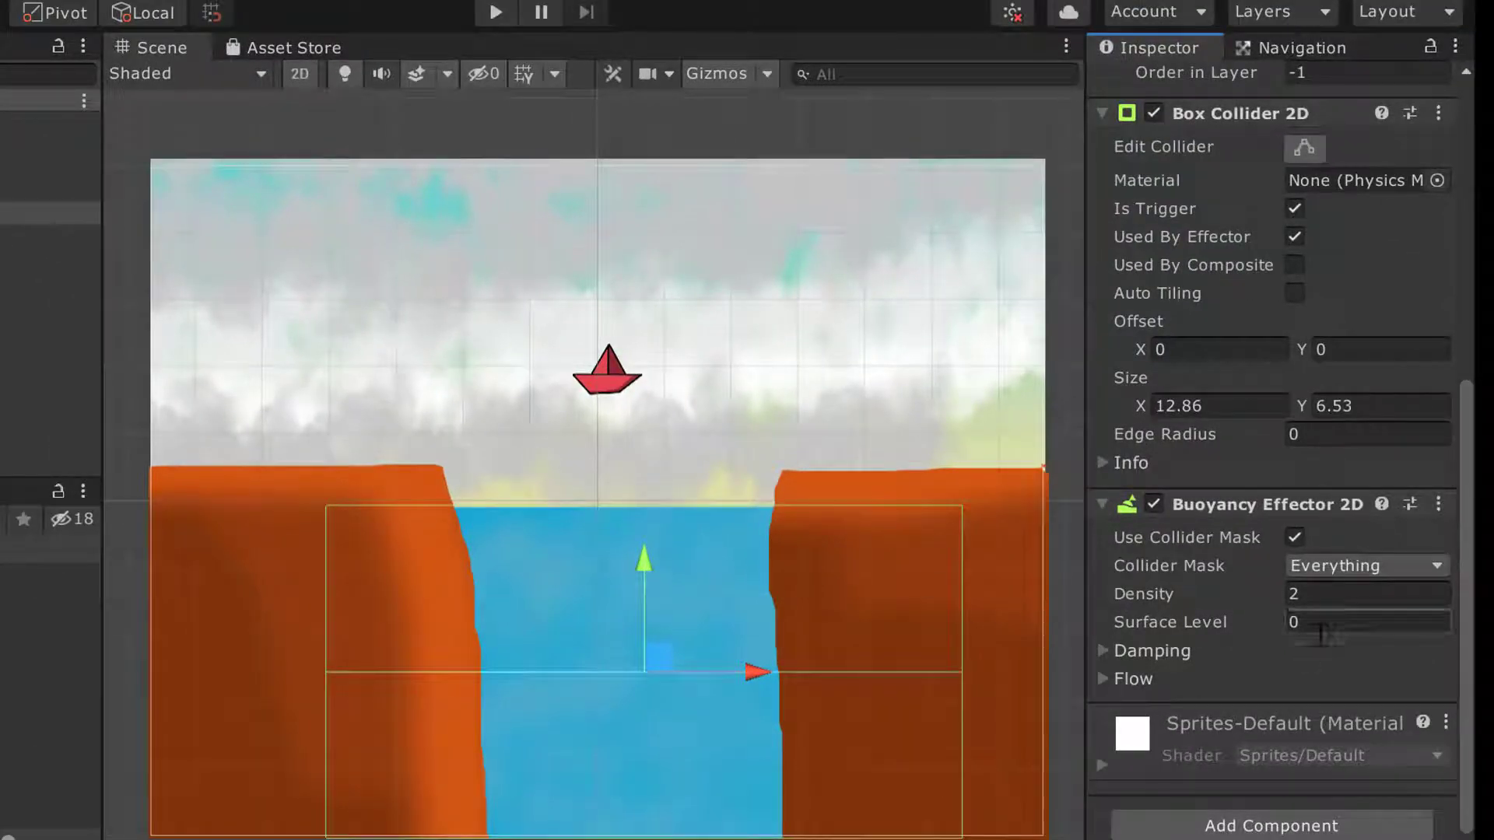
left_click(489, 5)
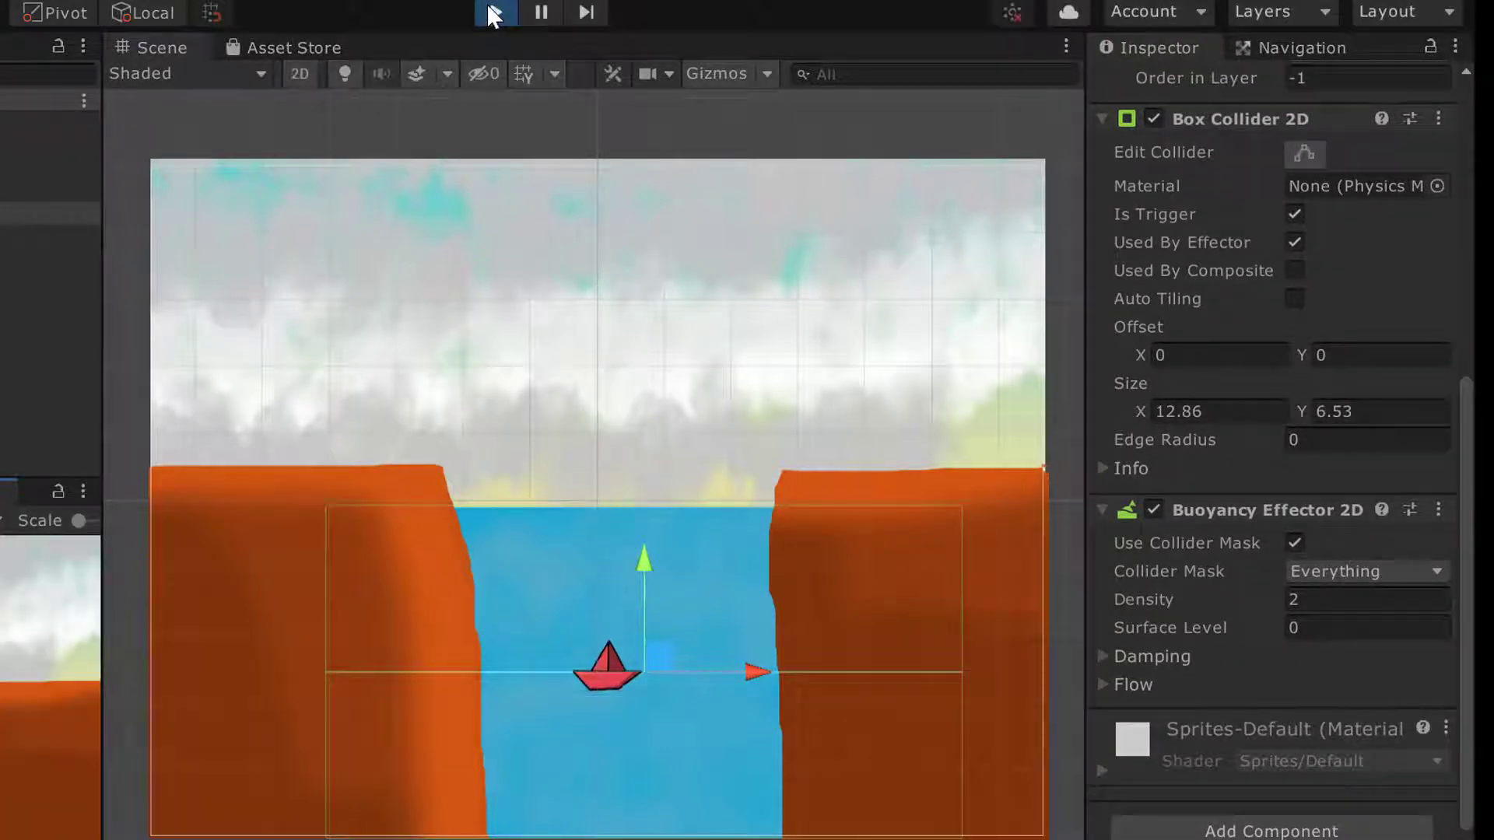
Stop the run, replay with Ctrl+P to watch the boat drop, then stop play mode
middle_click_drag(688, 713, 673, 610)
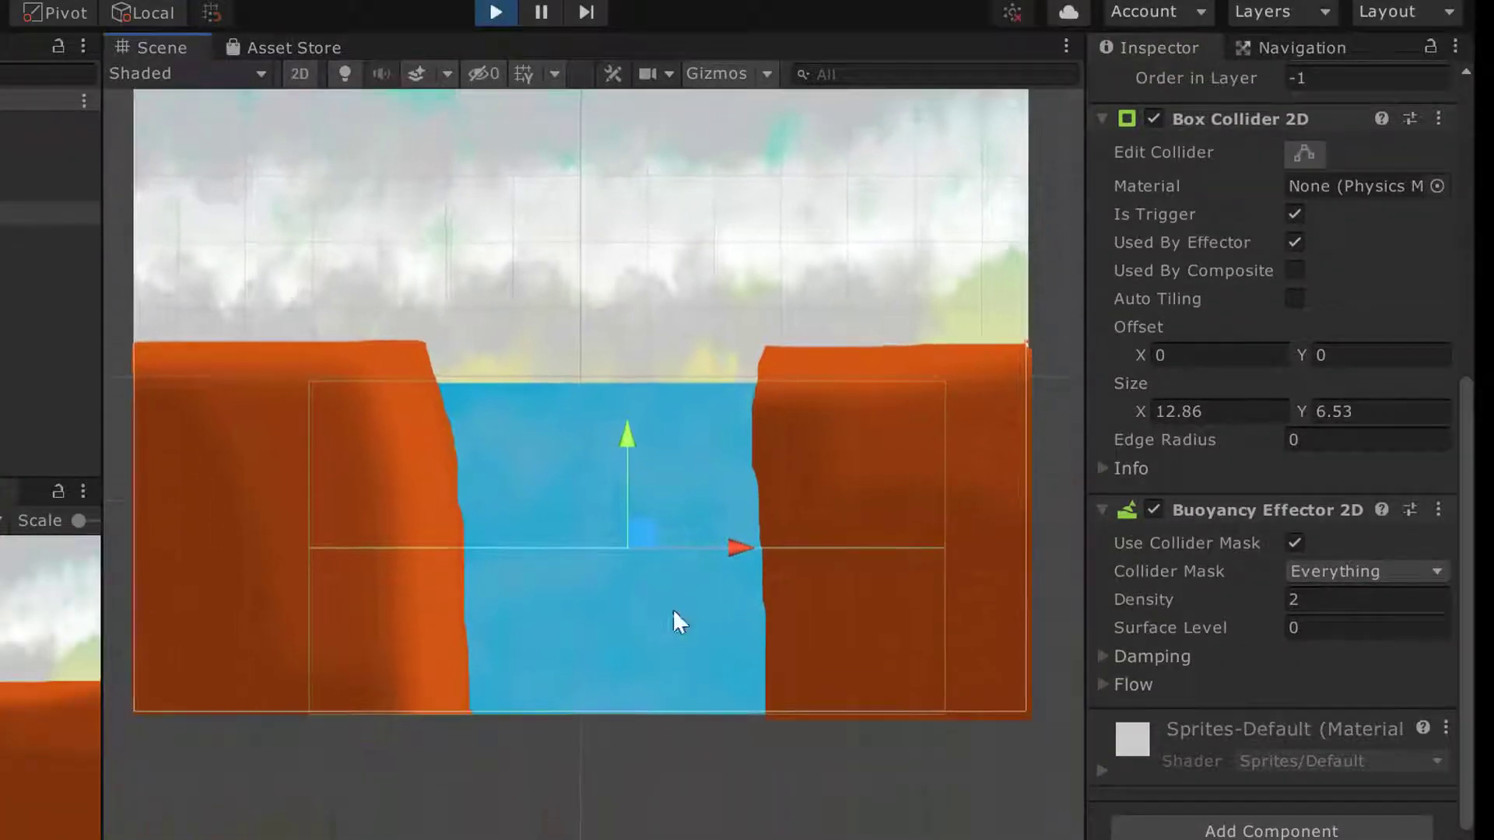
middle_click_drag(620, 665, 625, 675)
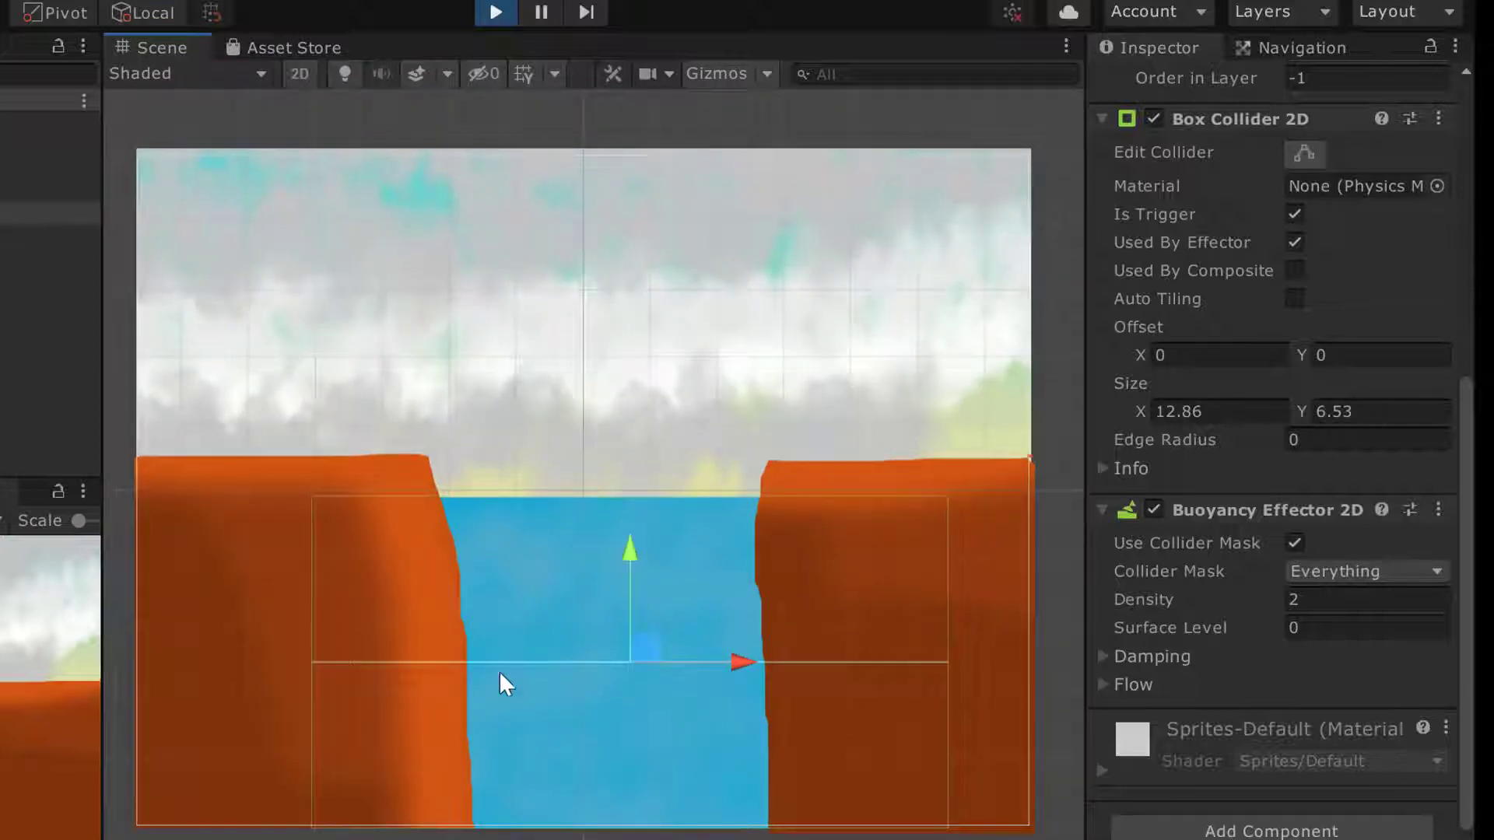
left_click(494, 11)
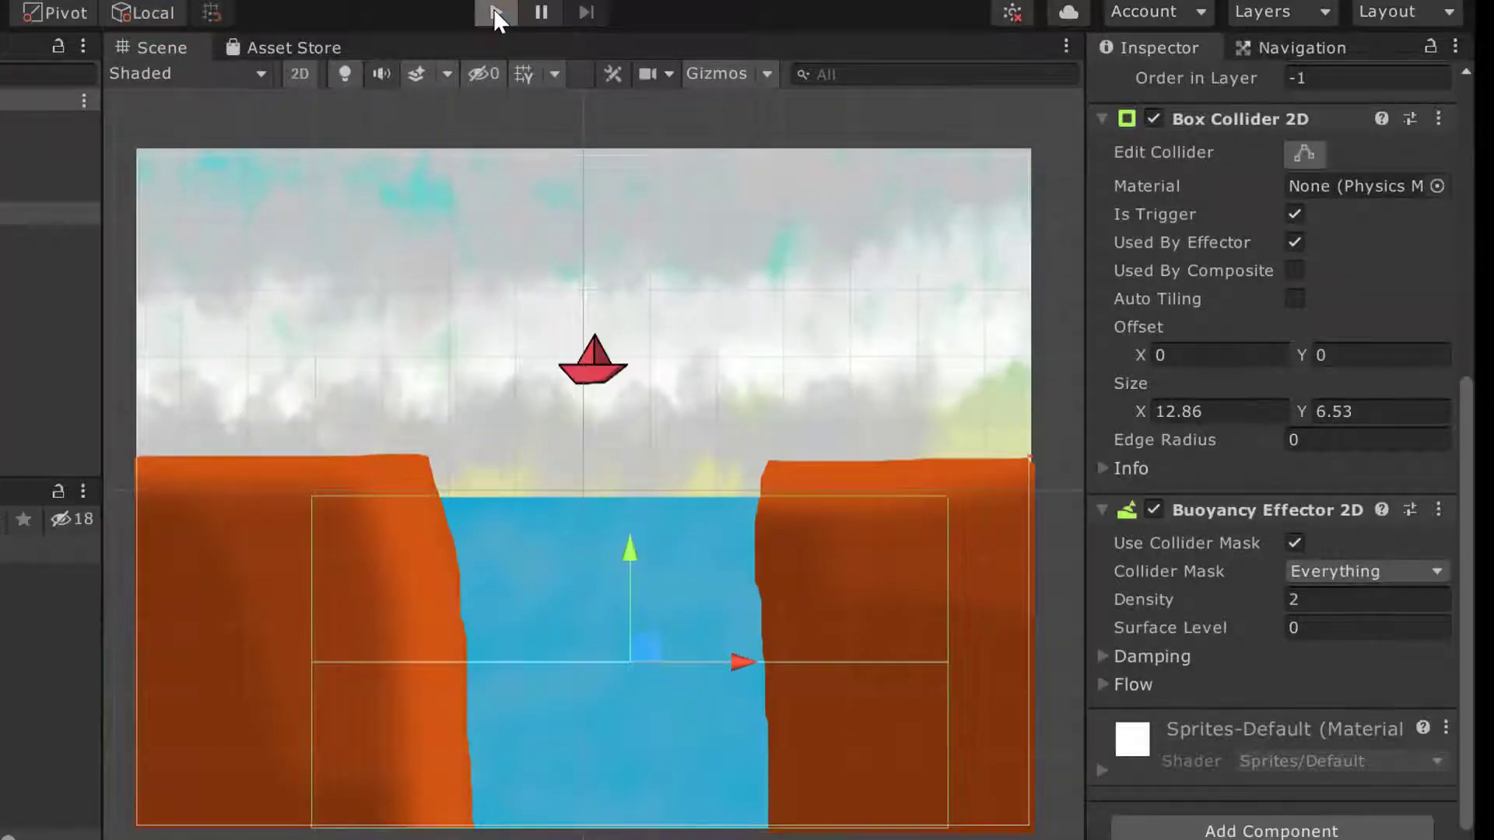
key("ctrl+p")
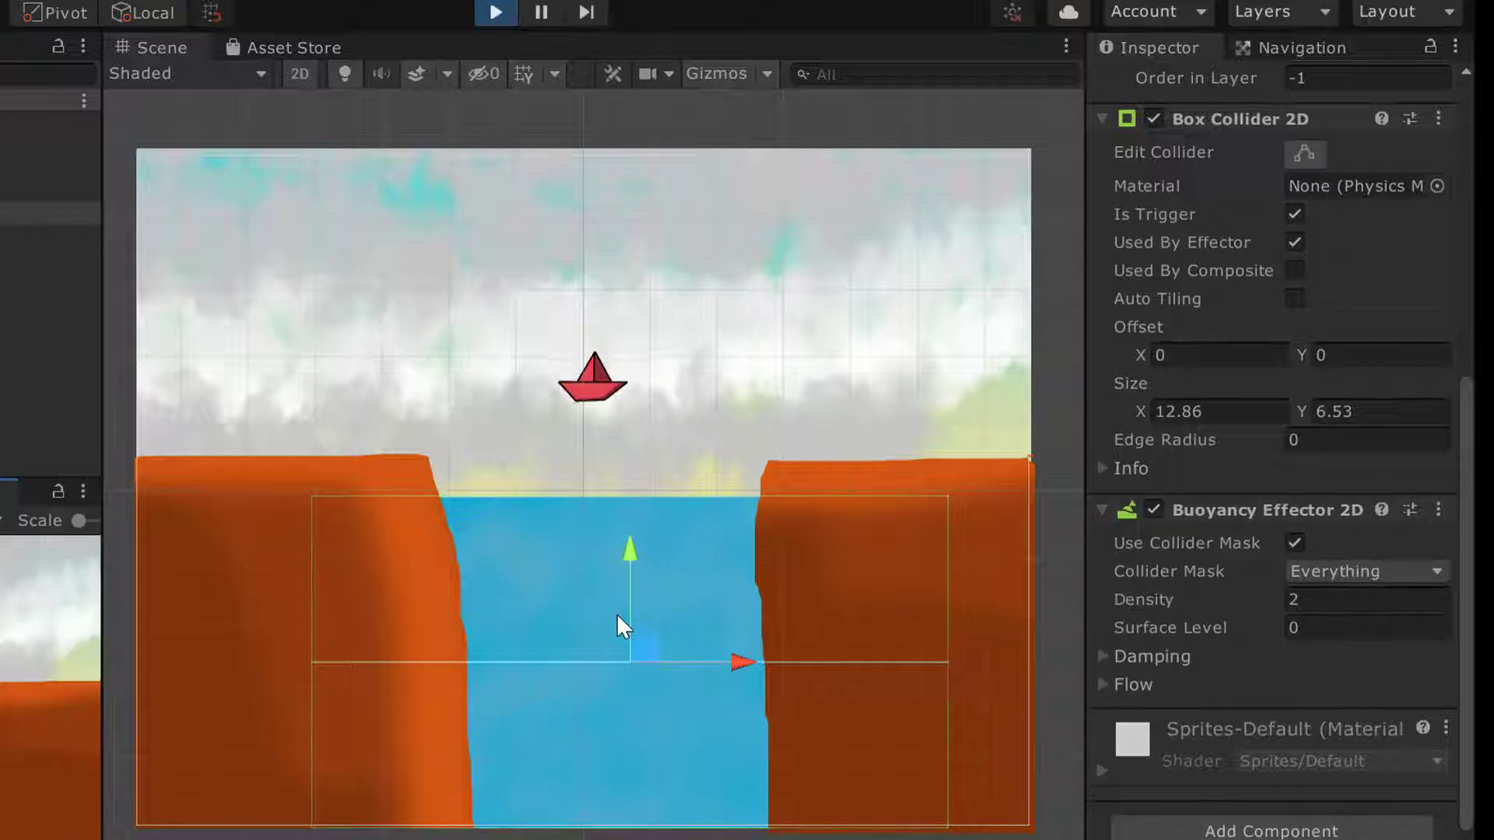
left_click(492, 12)
mouse_move(1136, 599)
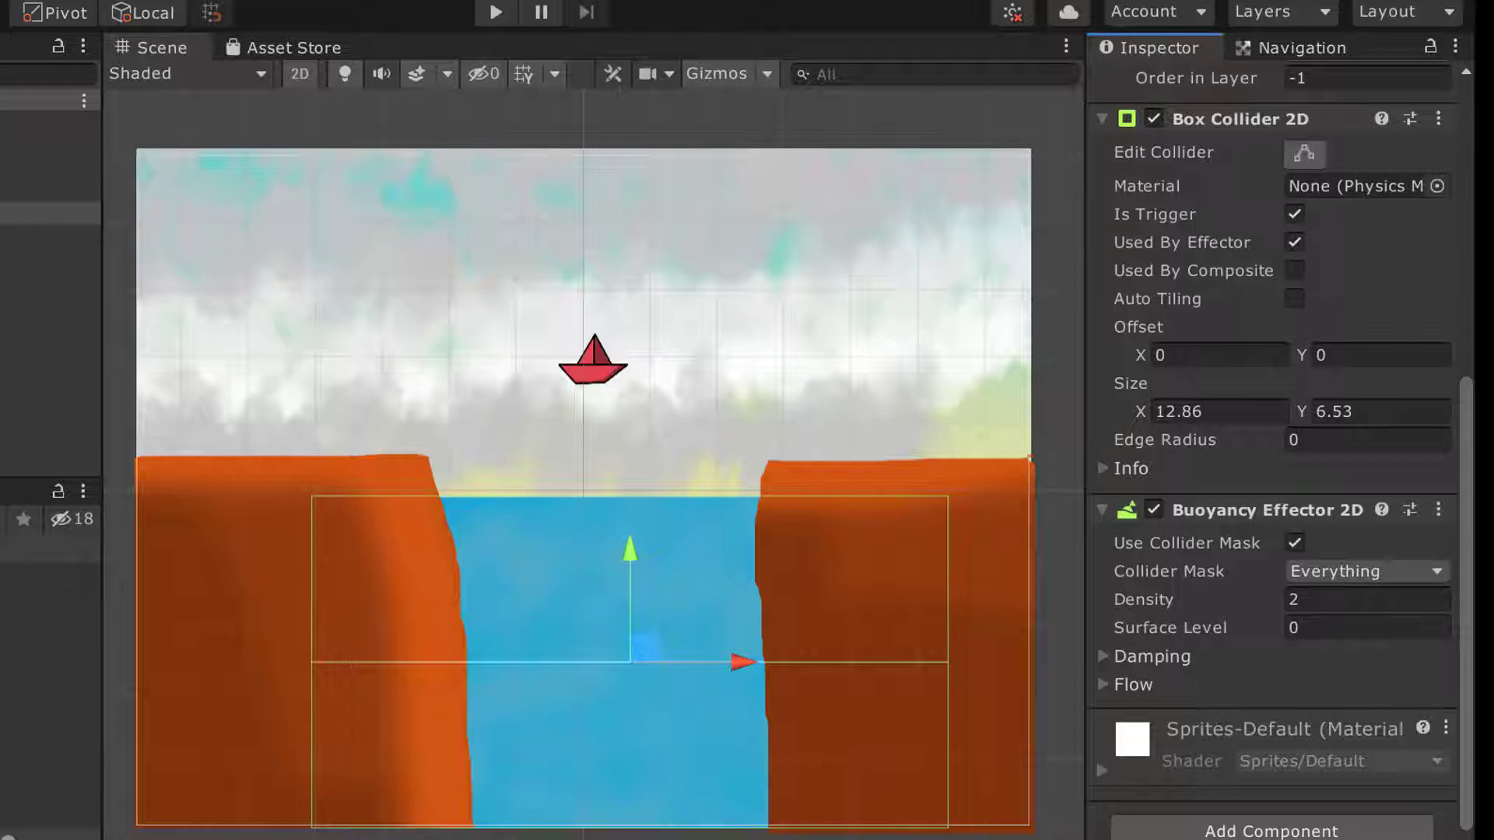
Set buoyancy density to 10 and run a test of the boat
left_click(1319, 601)
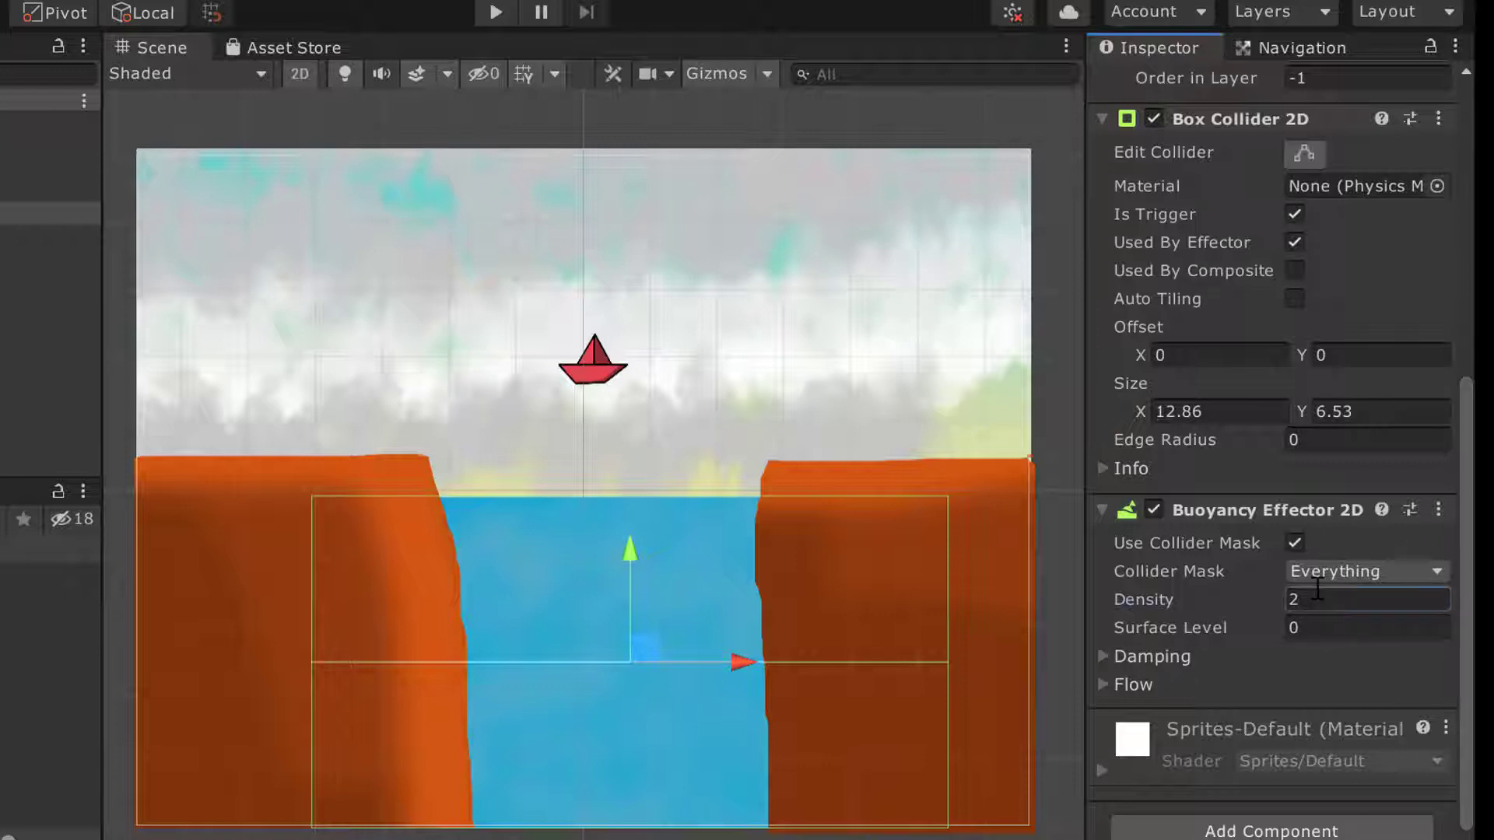
type("10")
left_click(488, 12)
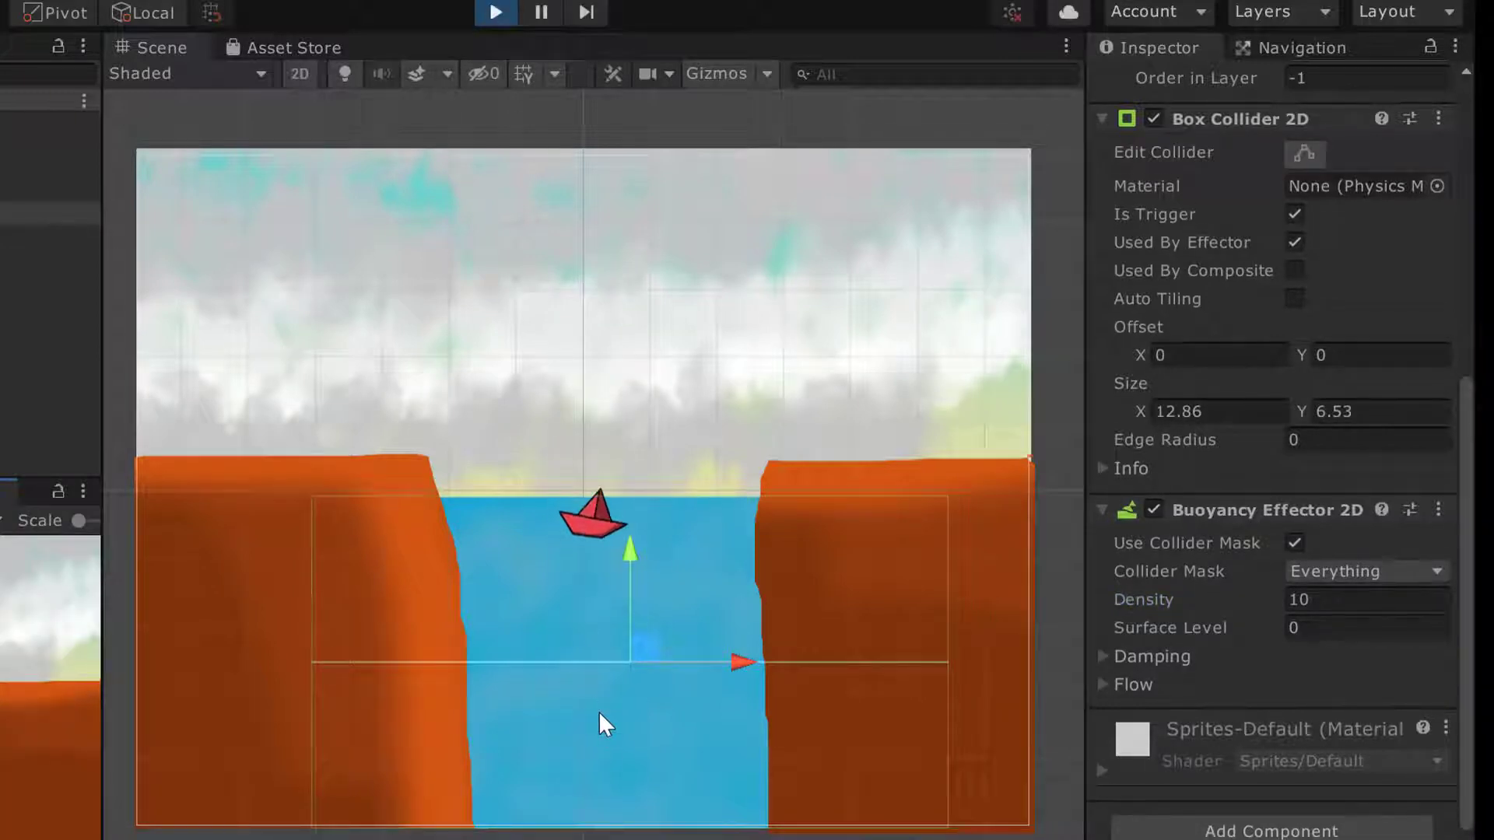
left_click(516, 11)
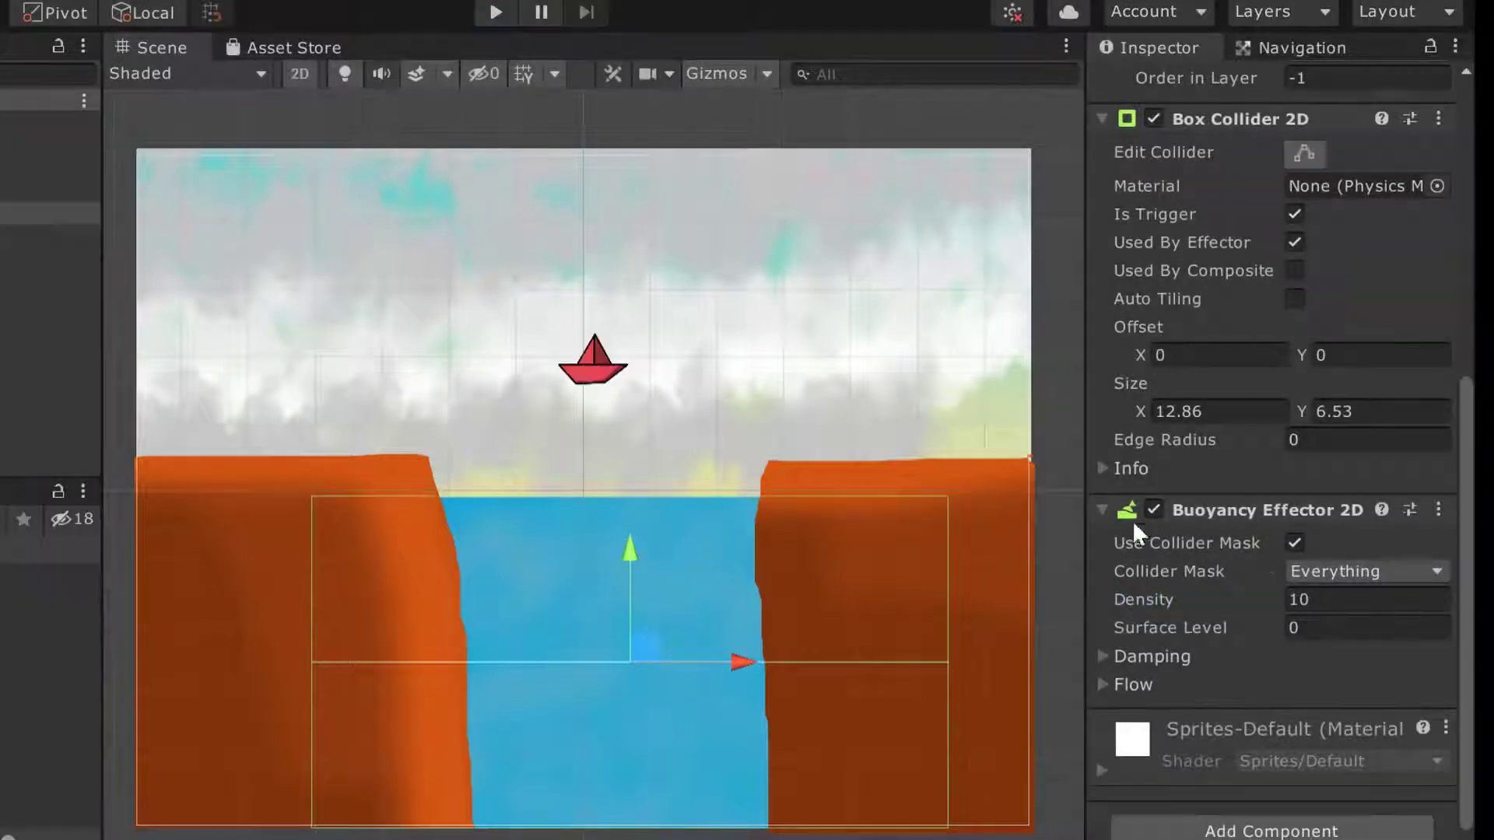
Change the density to 50 and run another test
left_click(1331, 599)
type("50")
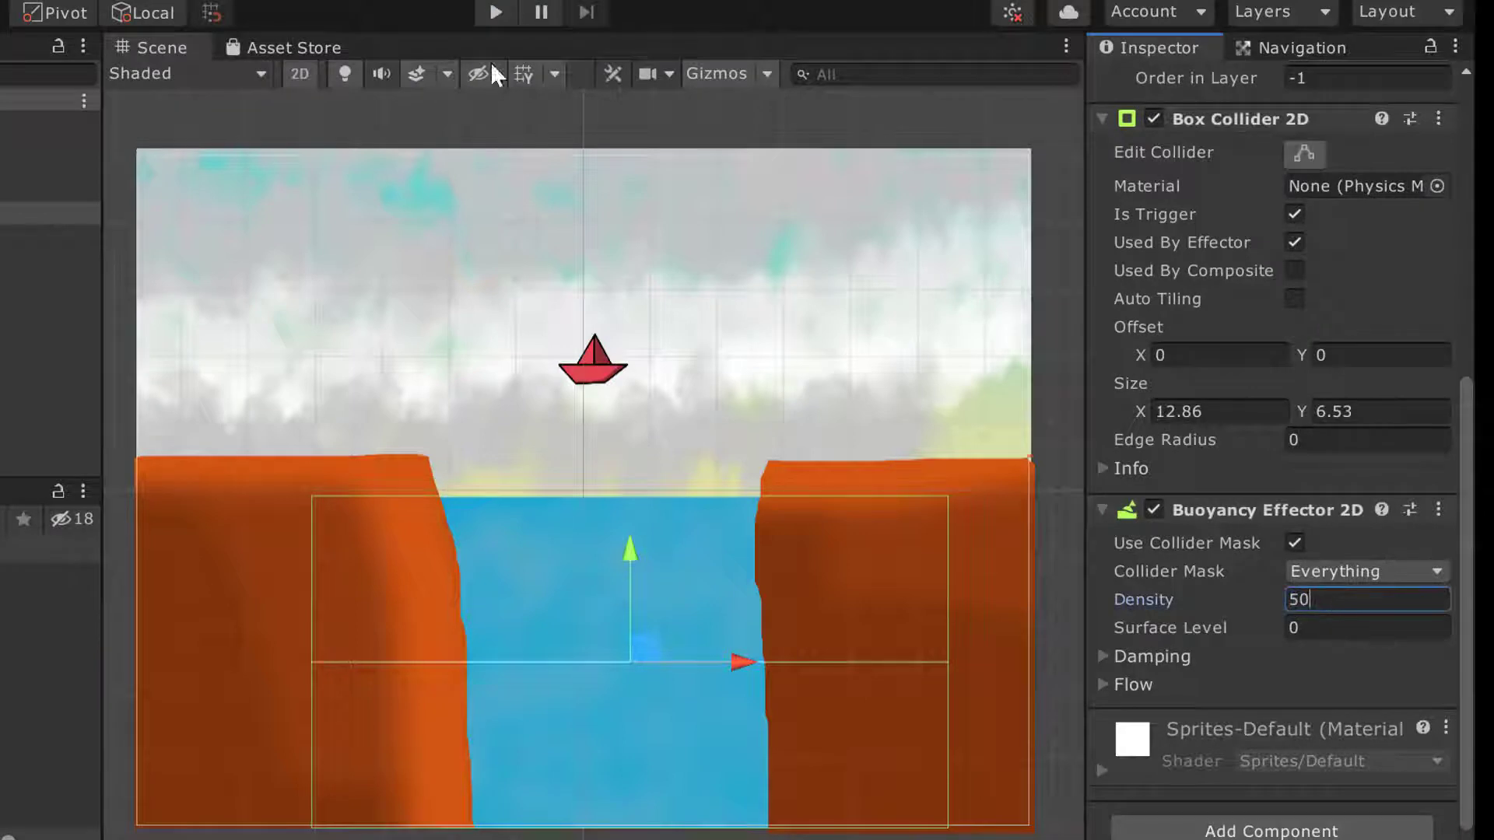
left_click(496, 21)
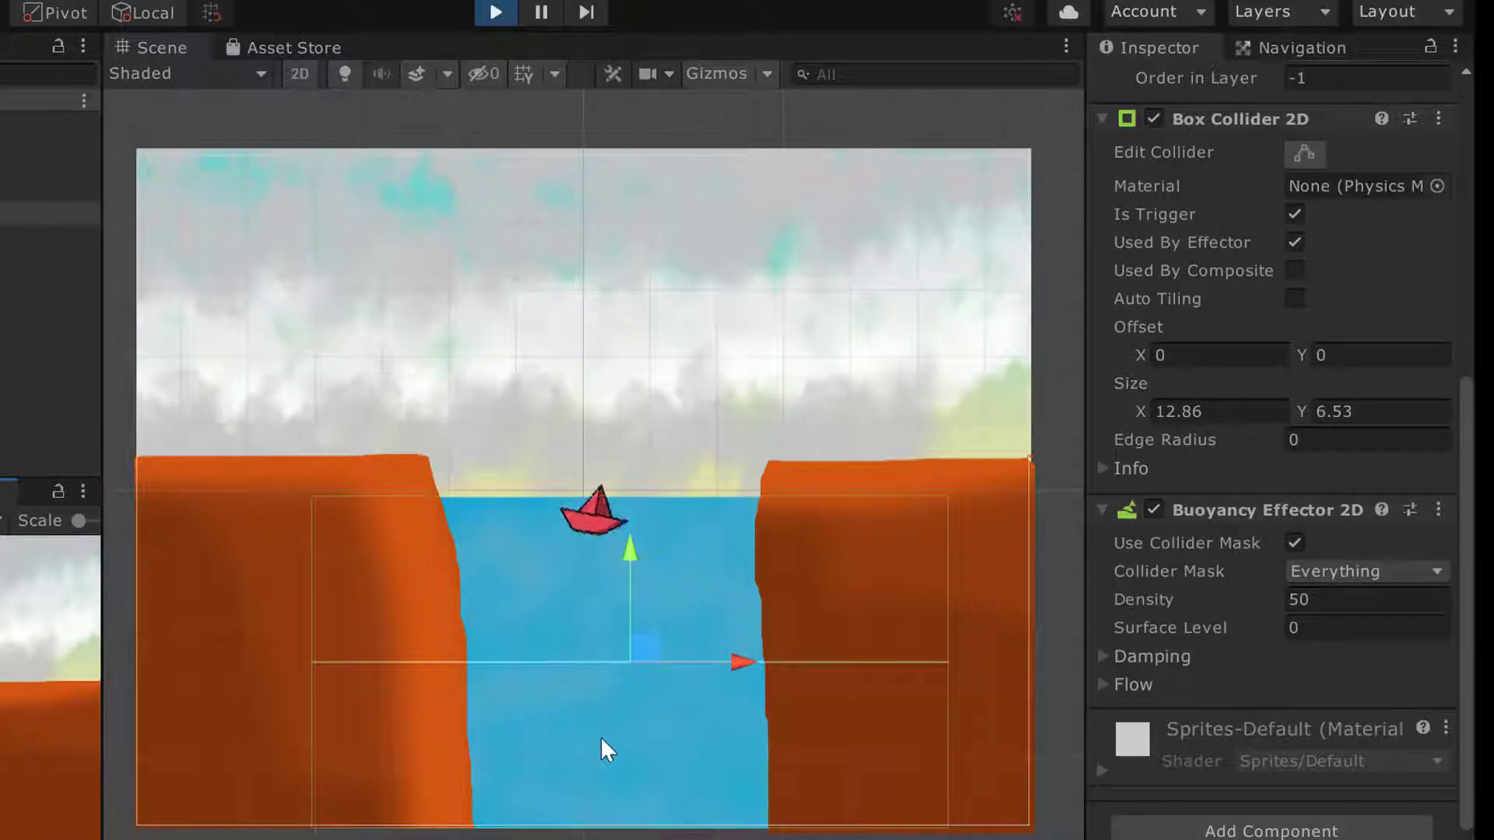
left_click(515, 9)
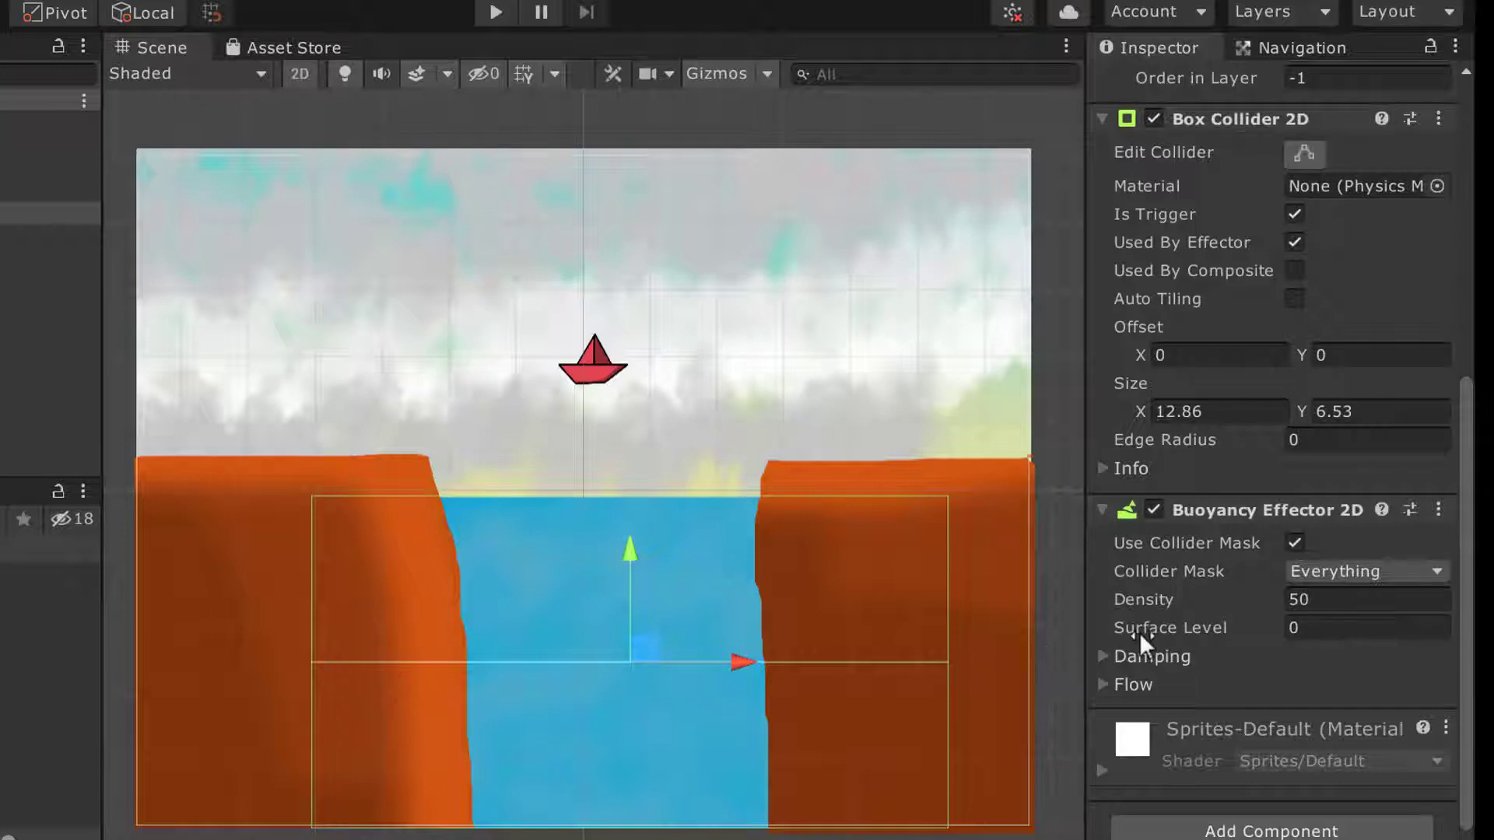
Scrub the Surface Level to 3.24 and run the scene to test it
mouse_move(1139, 631)
left_click_drag(1271, 620, 1434, 640)
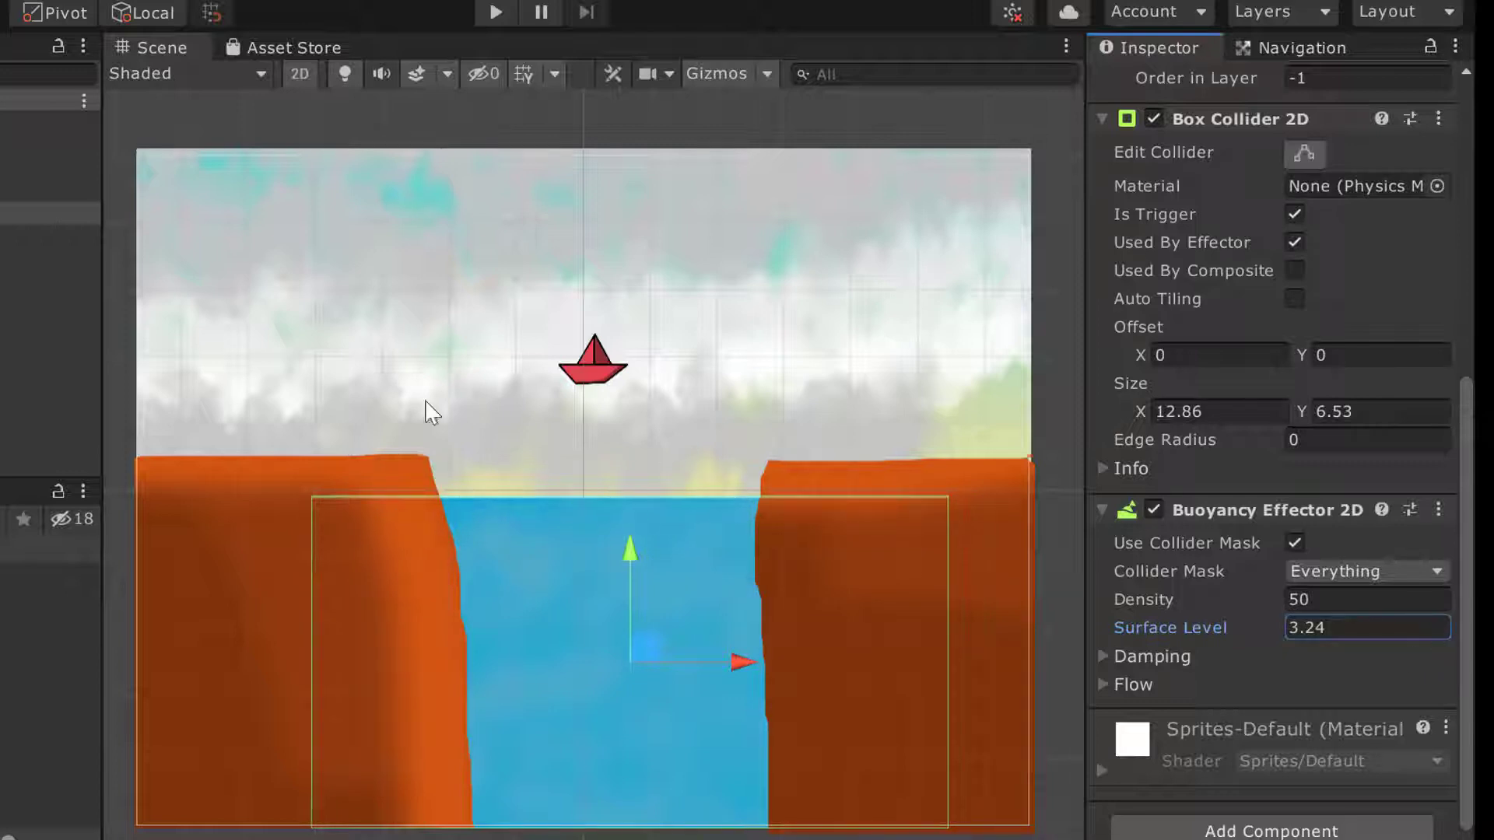
left_click(491, 12)
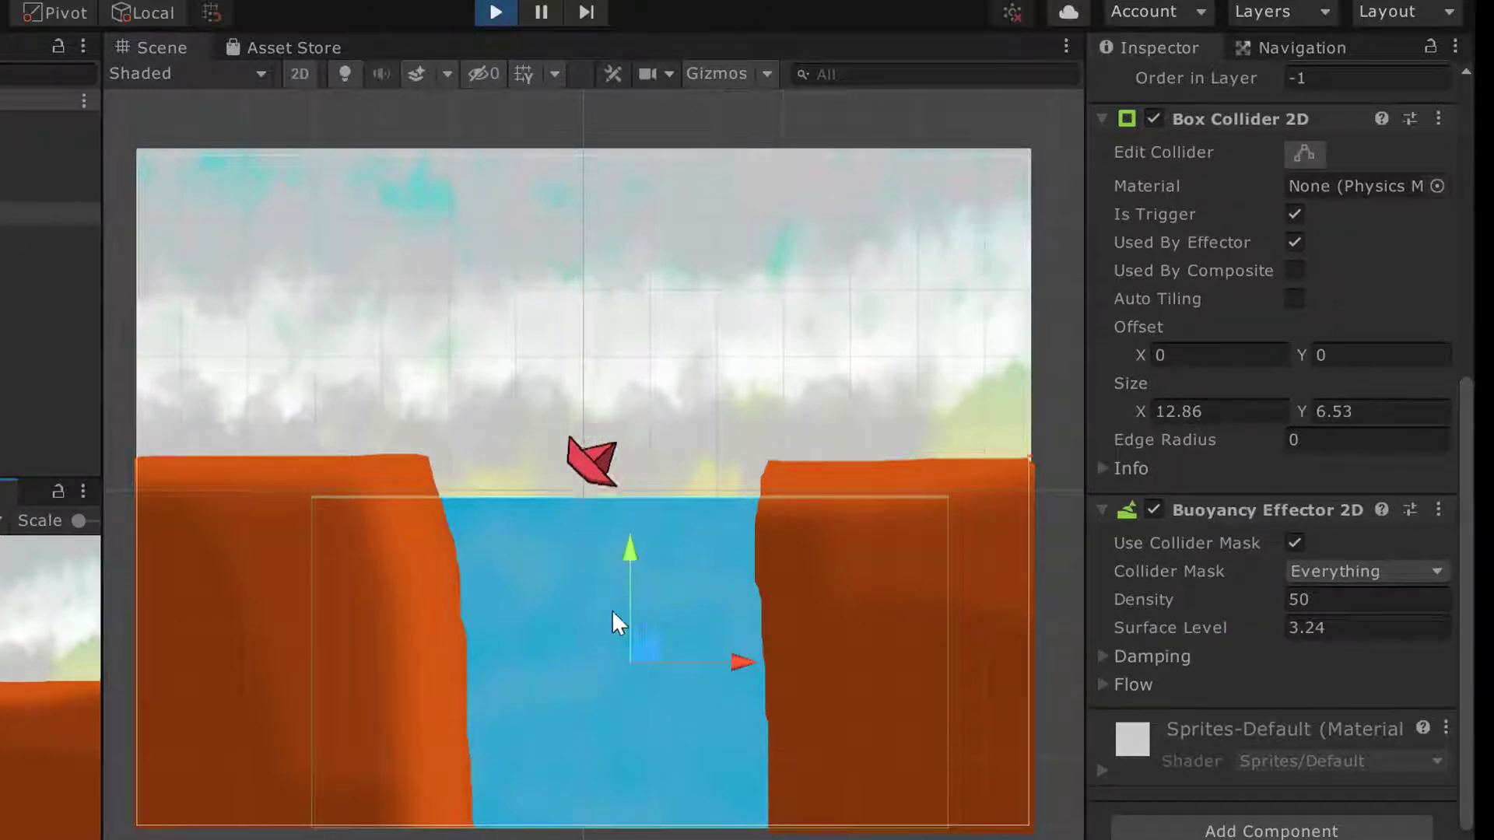
Stop the run, set density back to 10, and run and stop another test
left_click(495, 11)
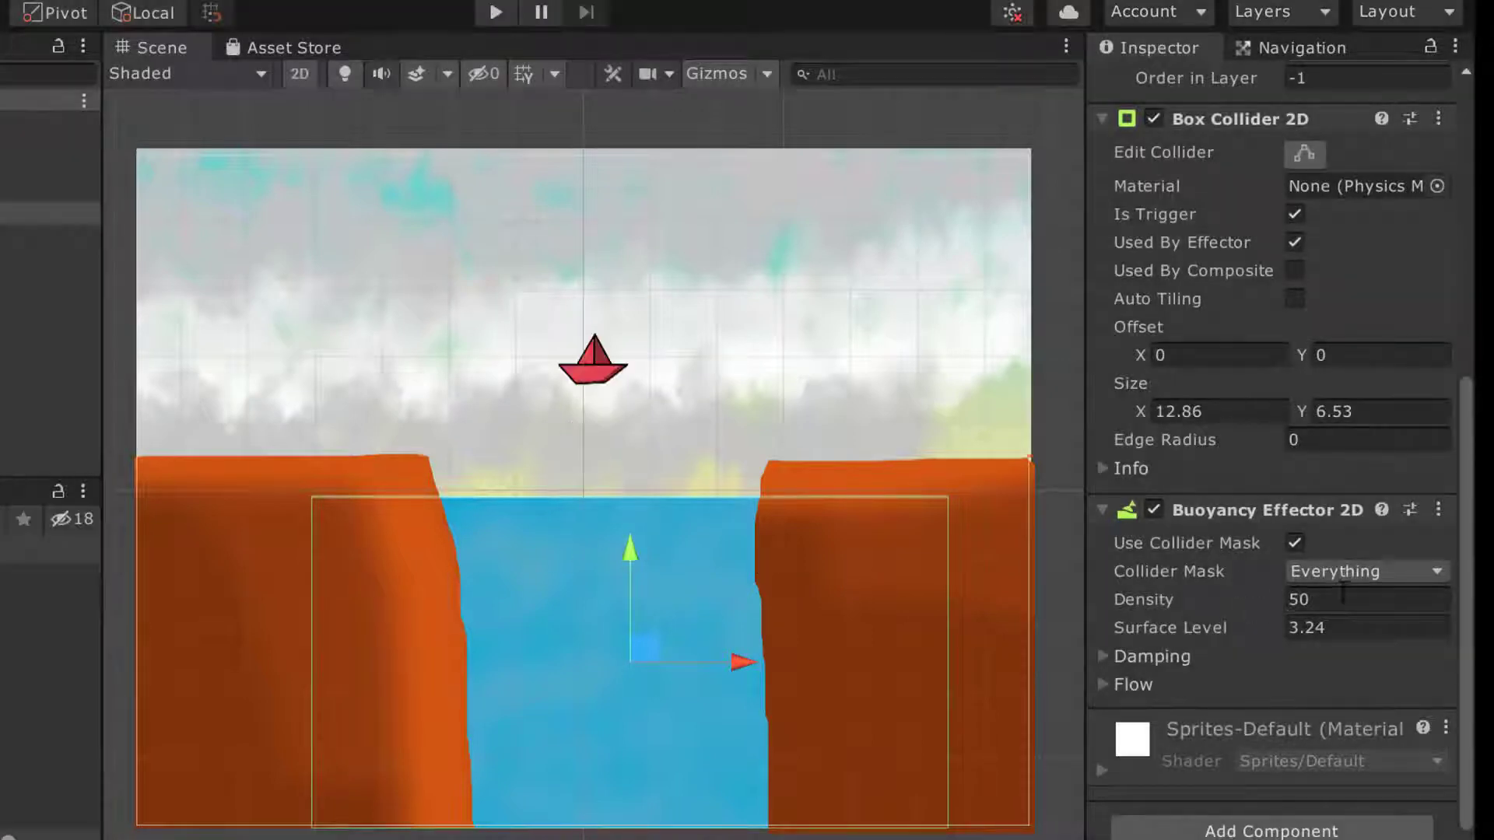
left_click(1348, 601)
type("10")
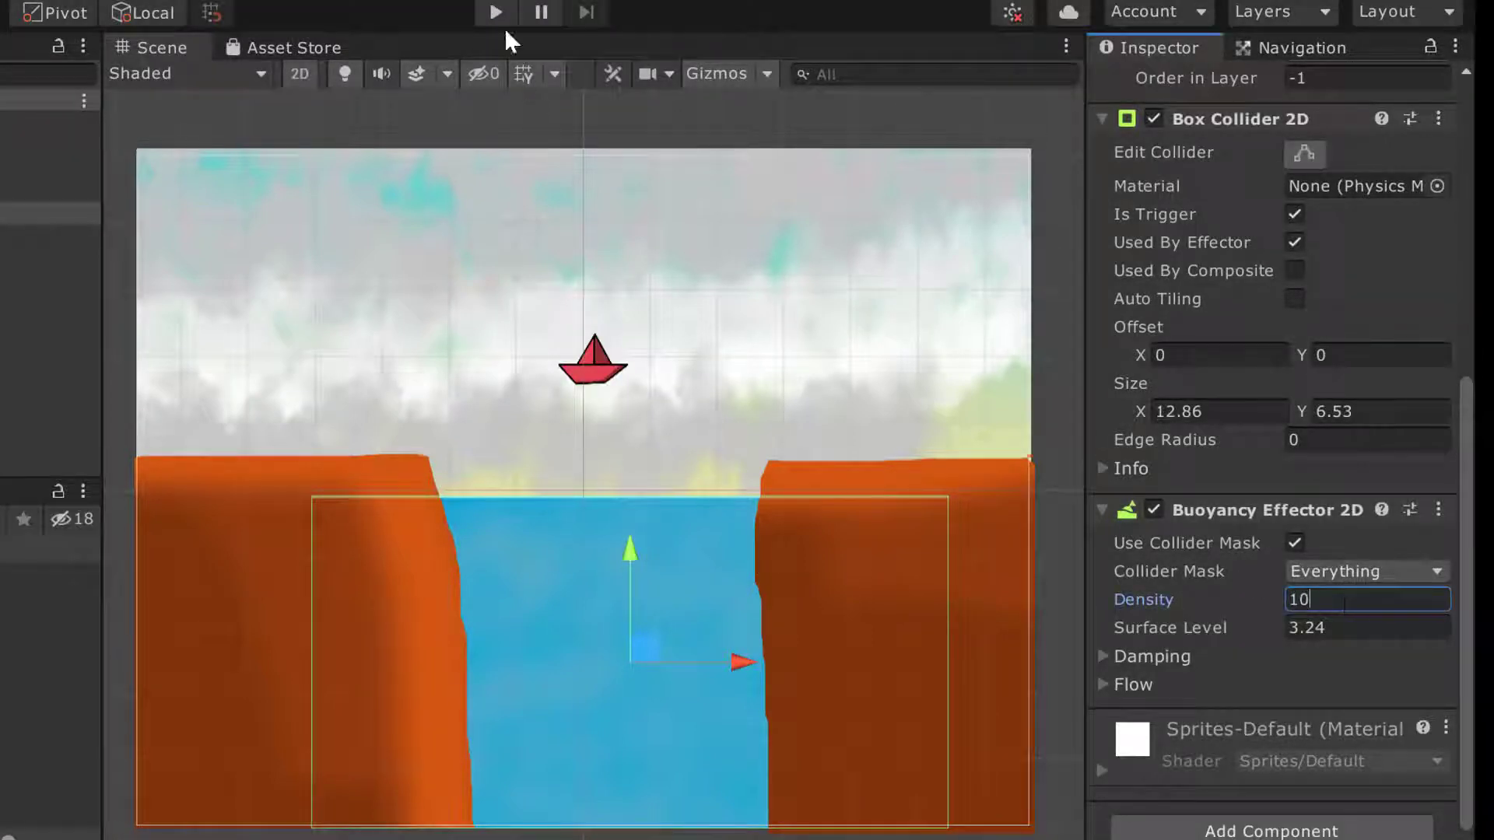
left_click(496, 10)
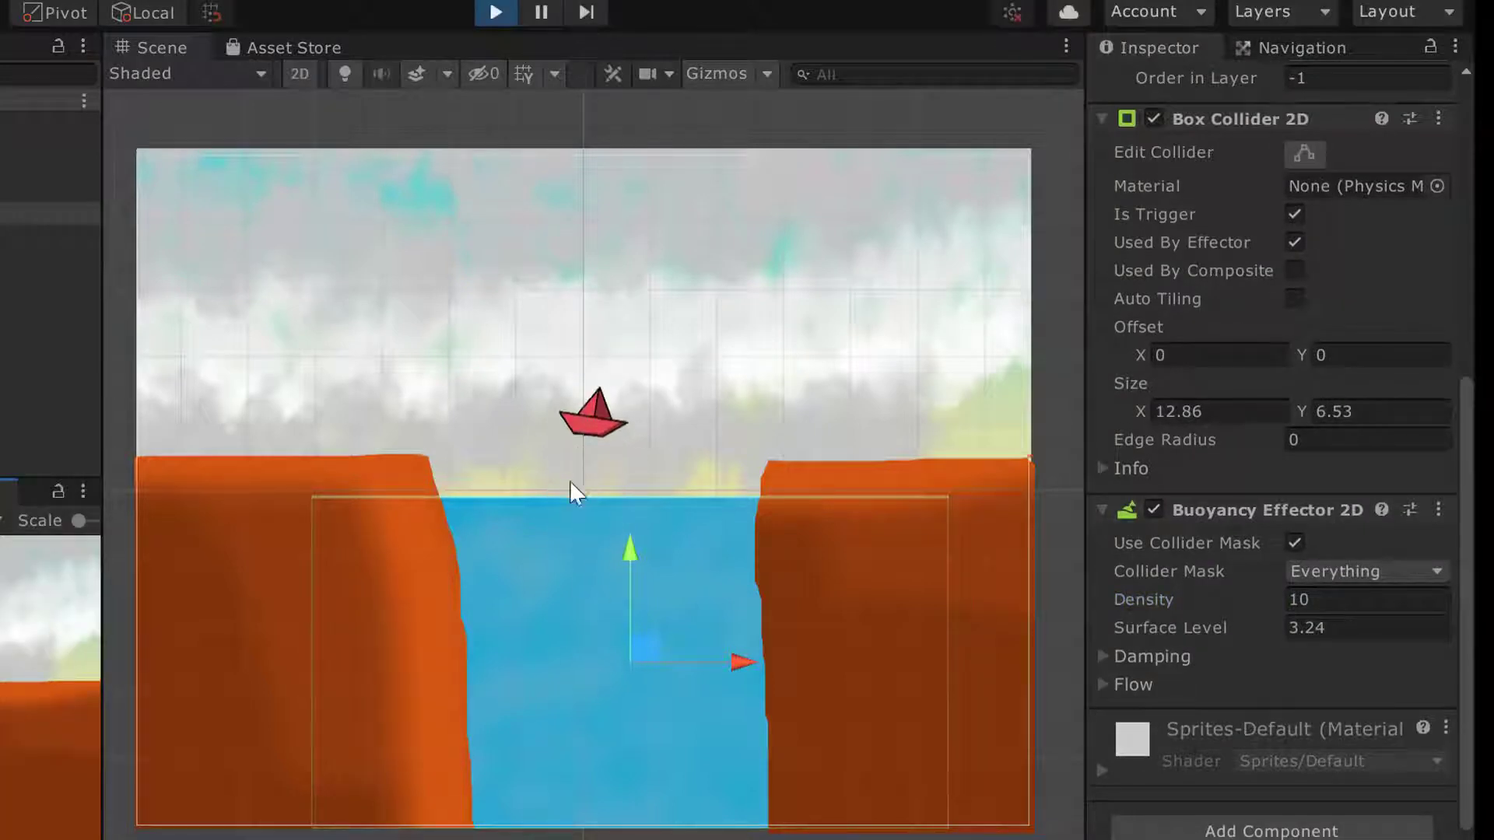
left_click(493, 12)
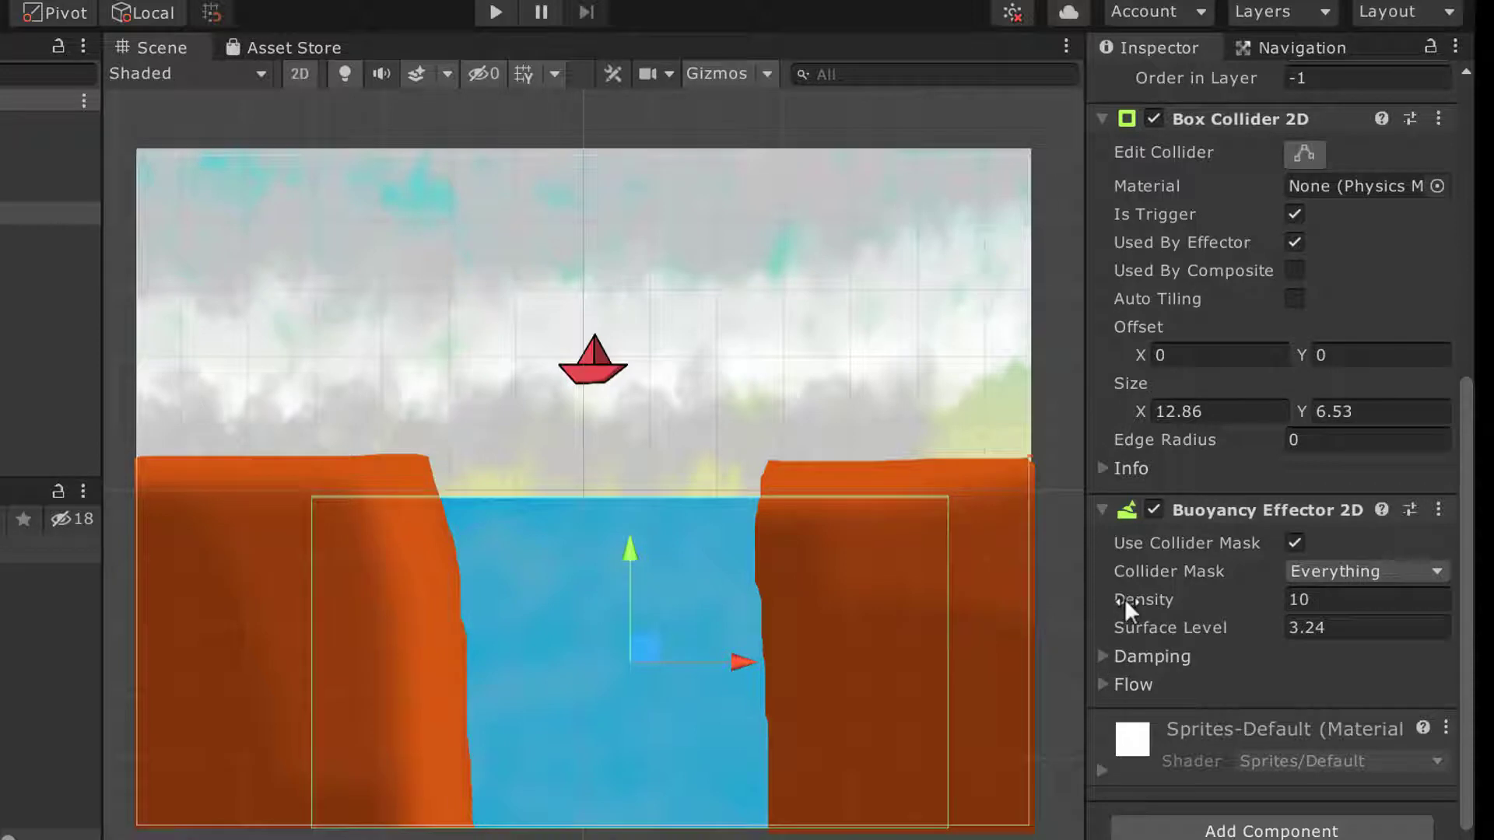
Fine-tune the Buoyancy Effector 2D surface level down to 3.13 by scrubbing its label
mouse_move(1123, 599)
mouse_move(1282, 636)
left_mouse_down()
mouse_move(1258, 622)
mouse_move(1278, 640)
left_mouse_up()
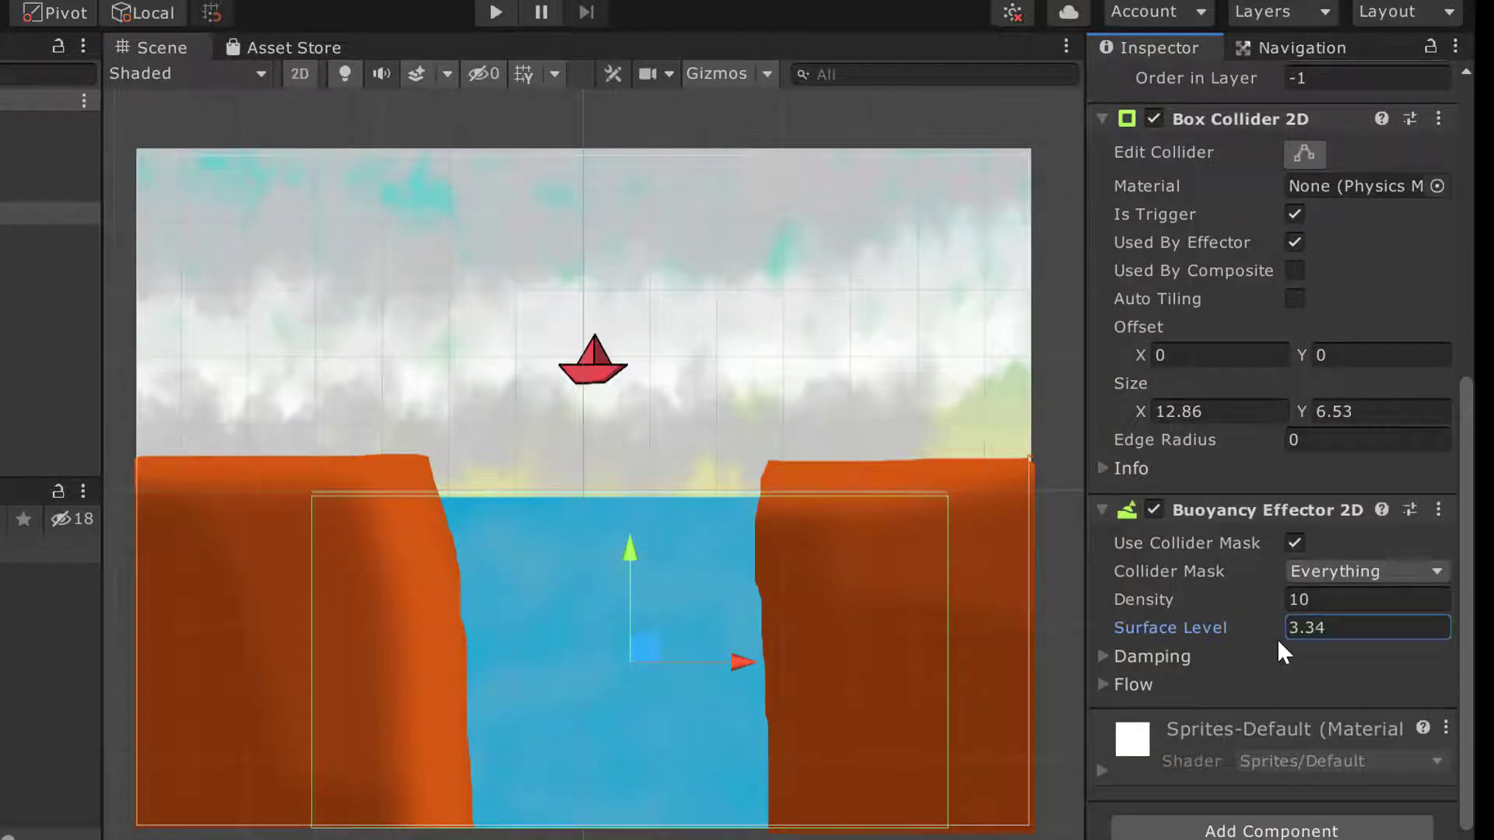
left_click_drag(1268, 624, 1259, 627)
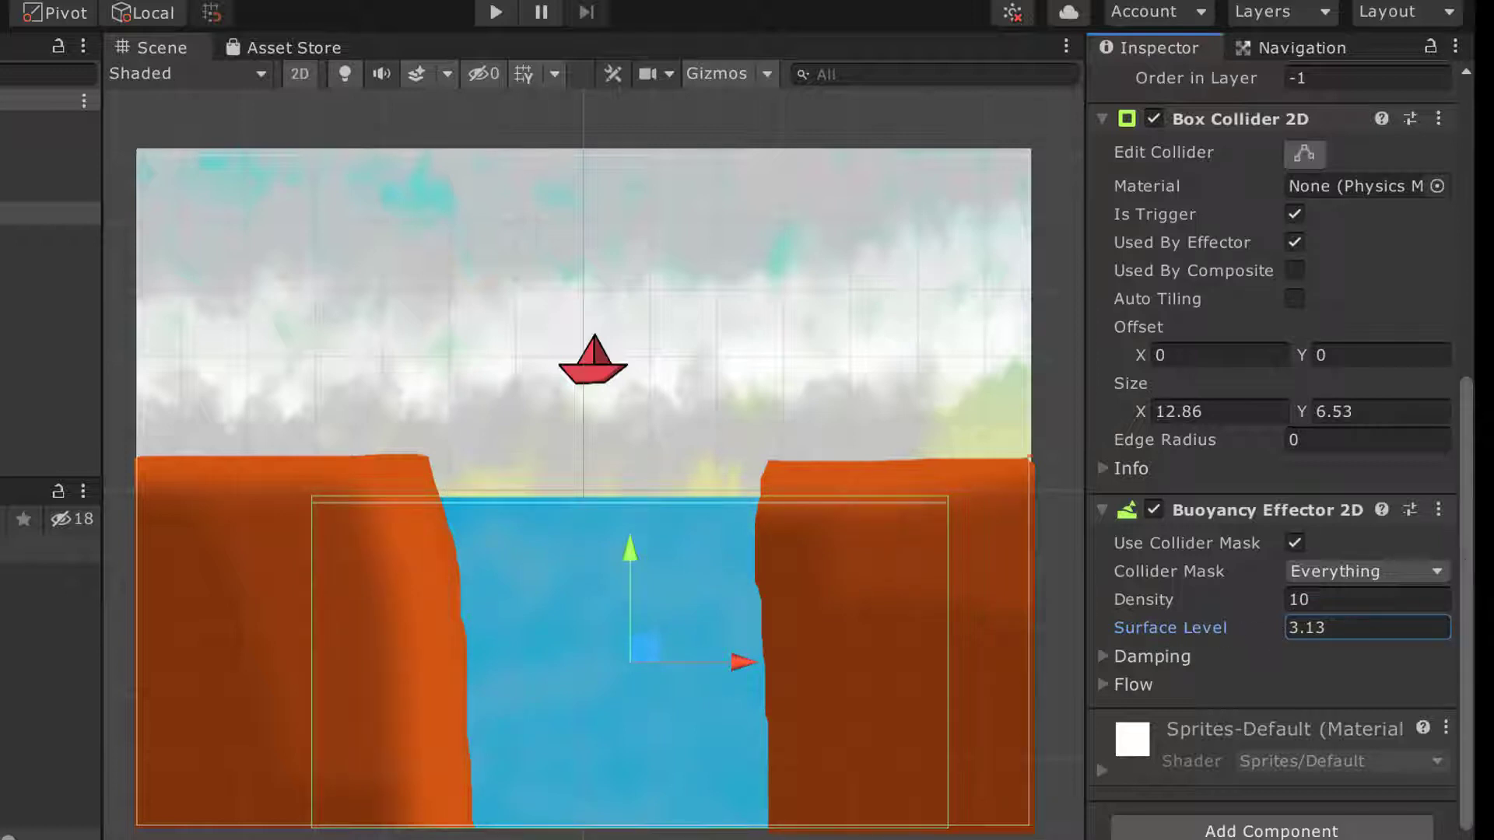
left_click_drag(1469, 577, 1469, 582)
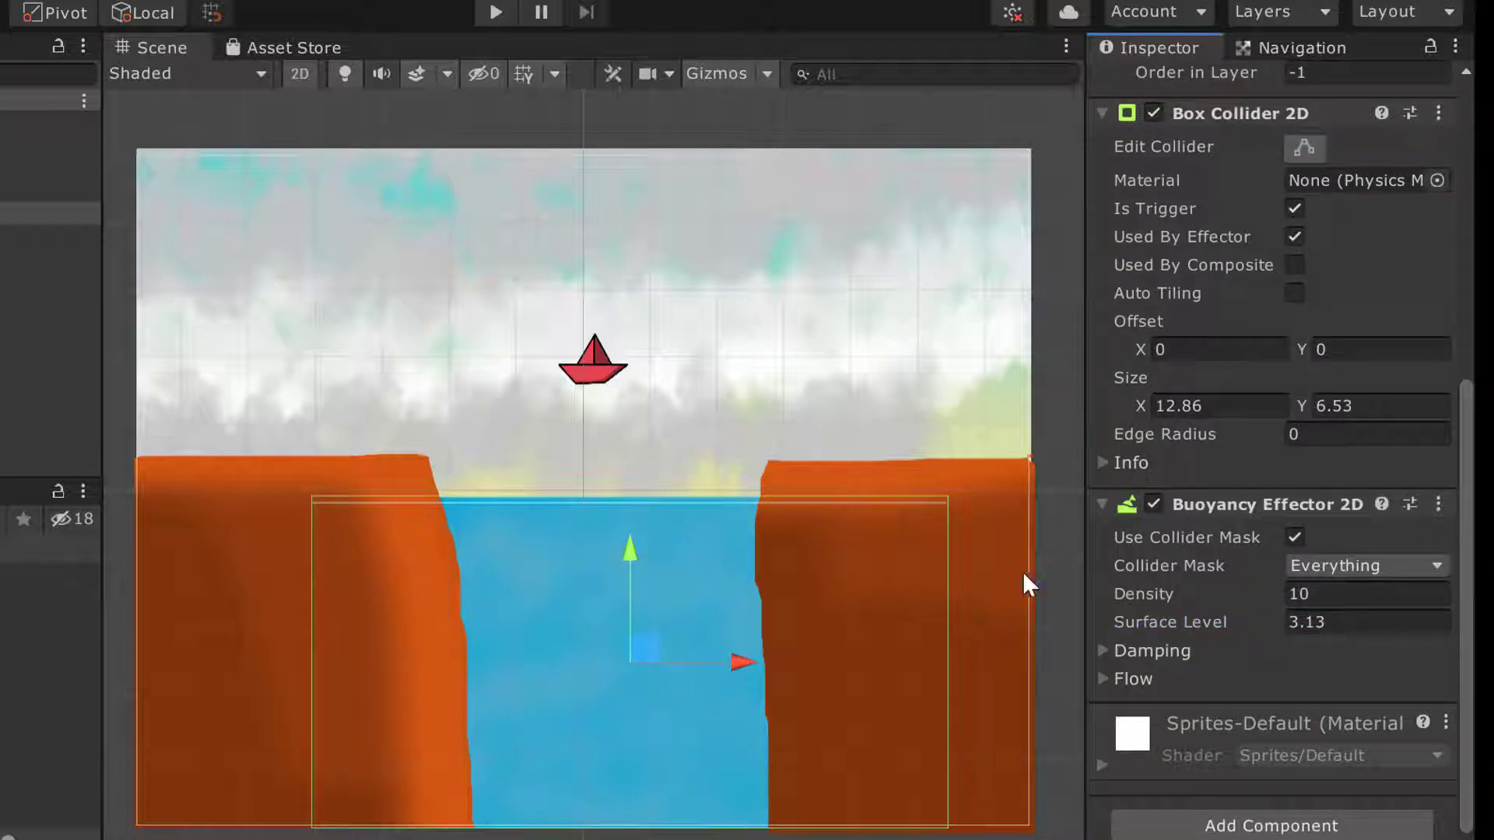
Toggle Use Collider Mask off and on and confirm the mask covers Everything
left_click(1296, 537)
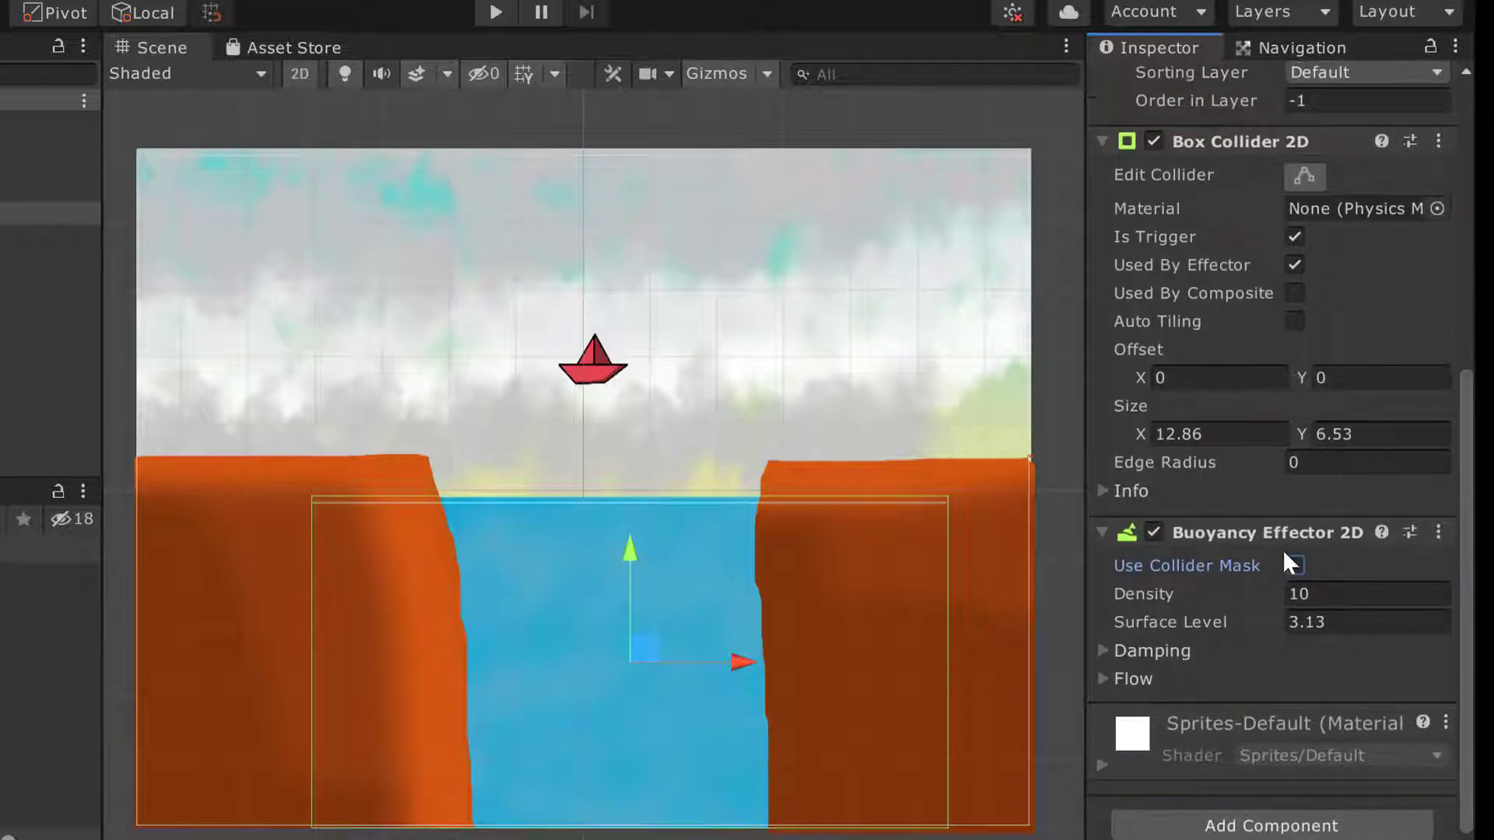
left_click(1295, 561)
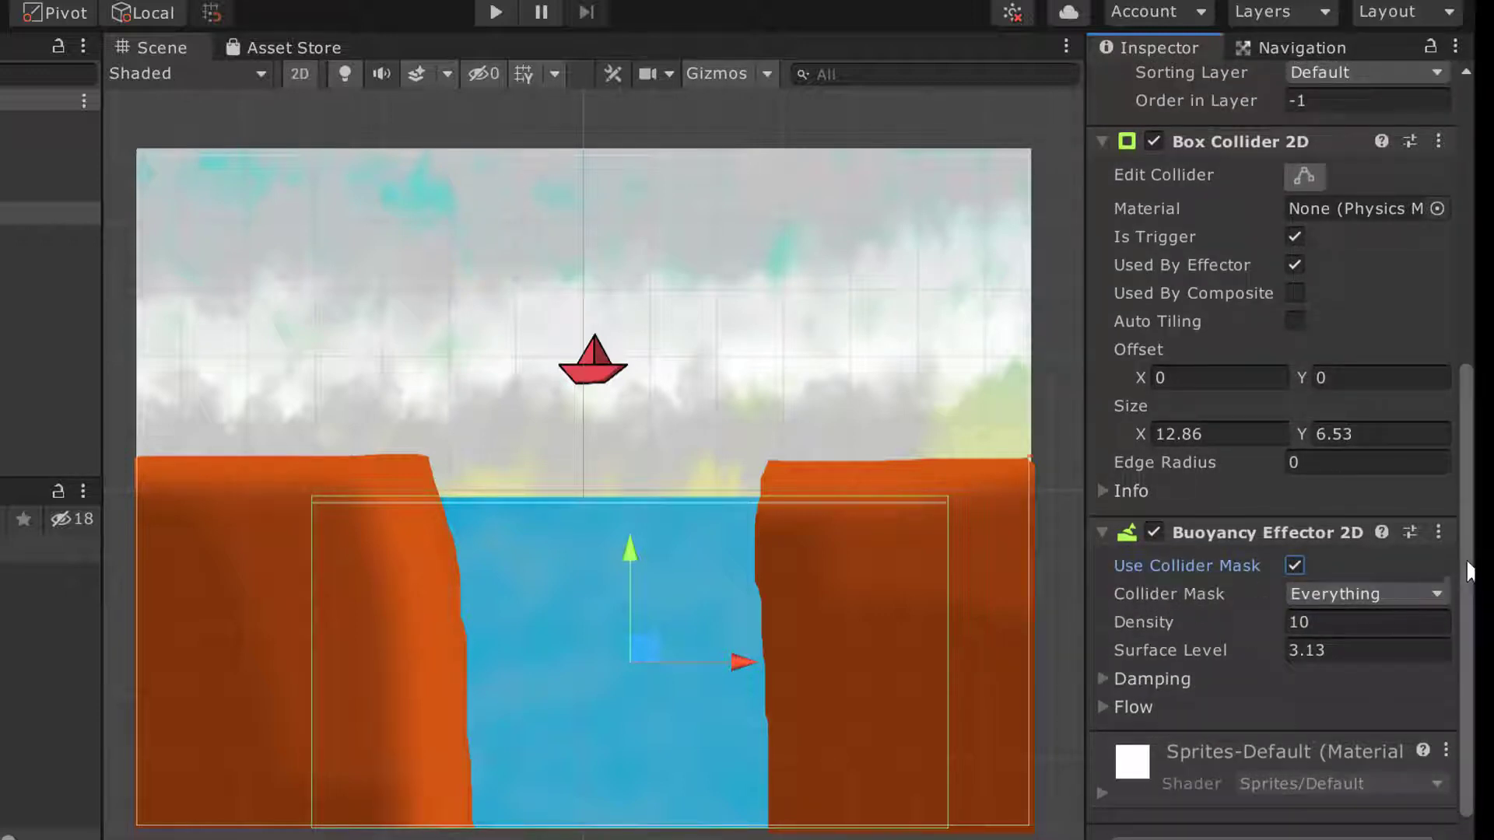
scroll(1450, 655, "down", 1)
mouse_move(1179, 572)
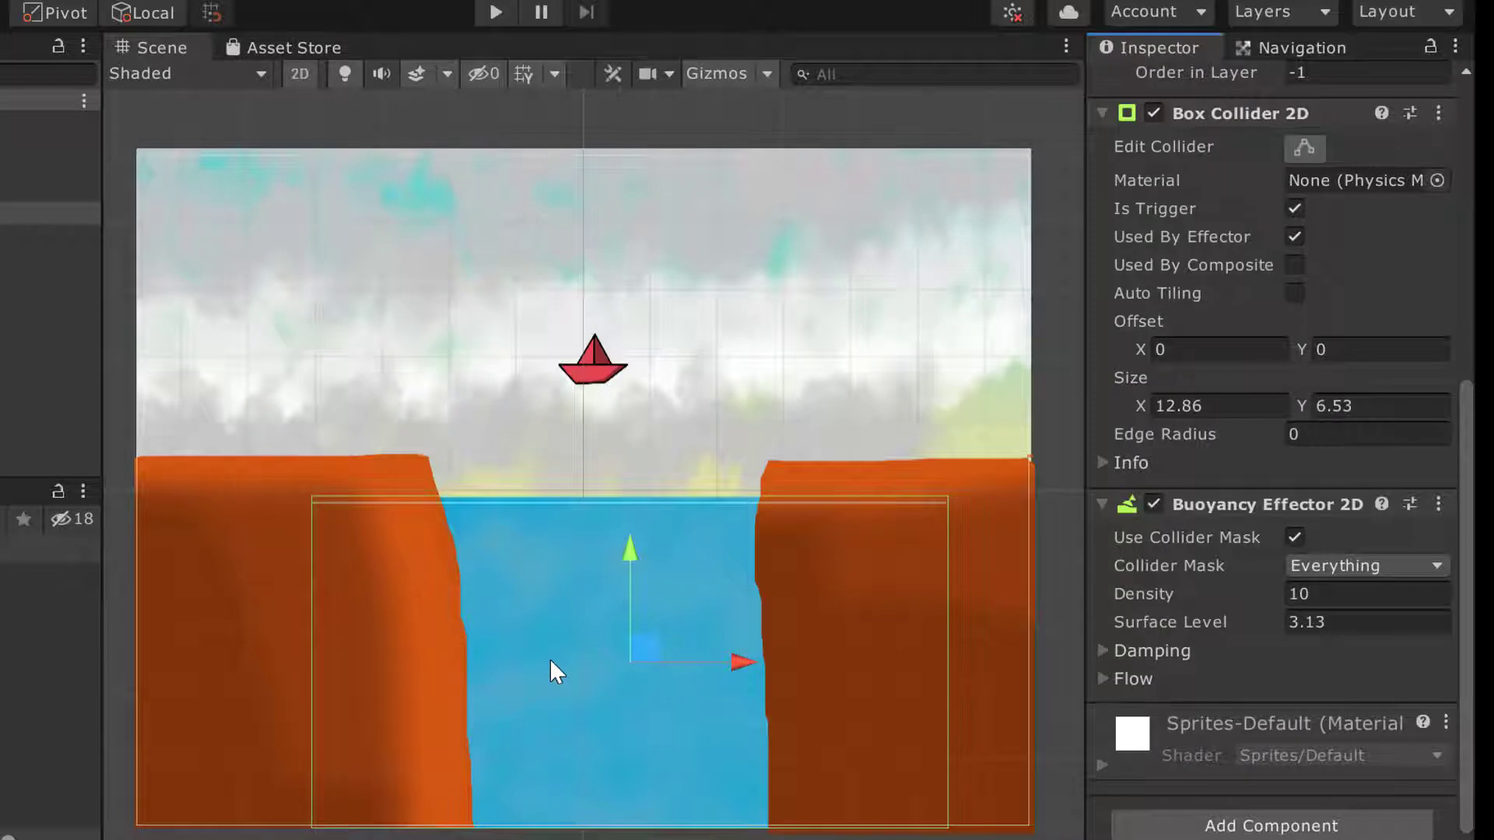
left_click(1365, 565)
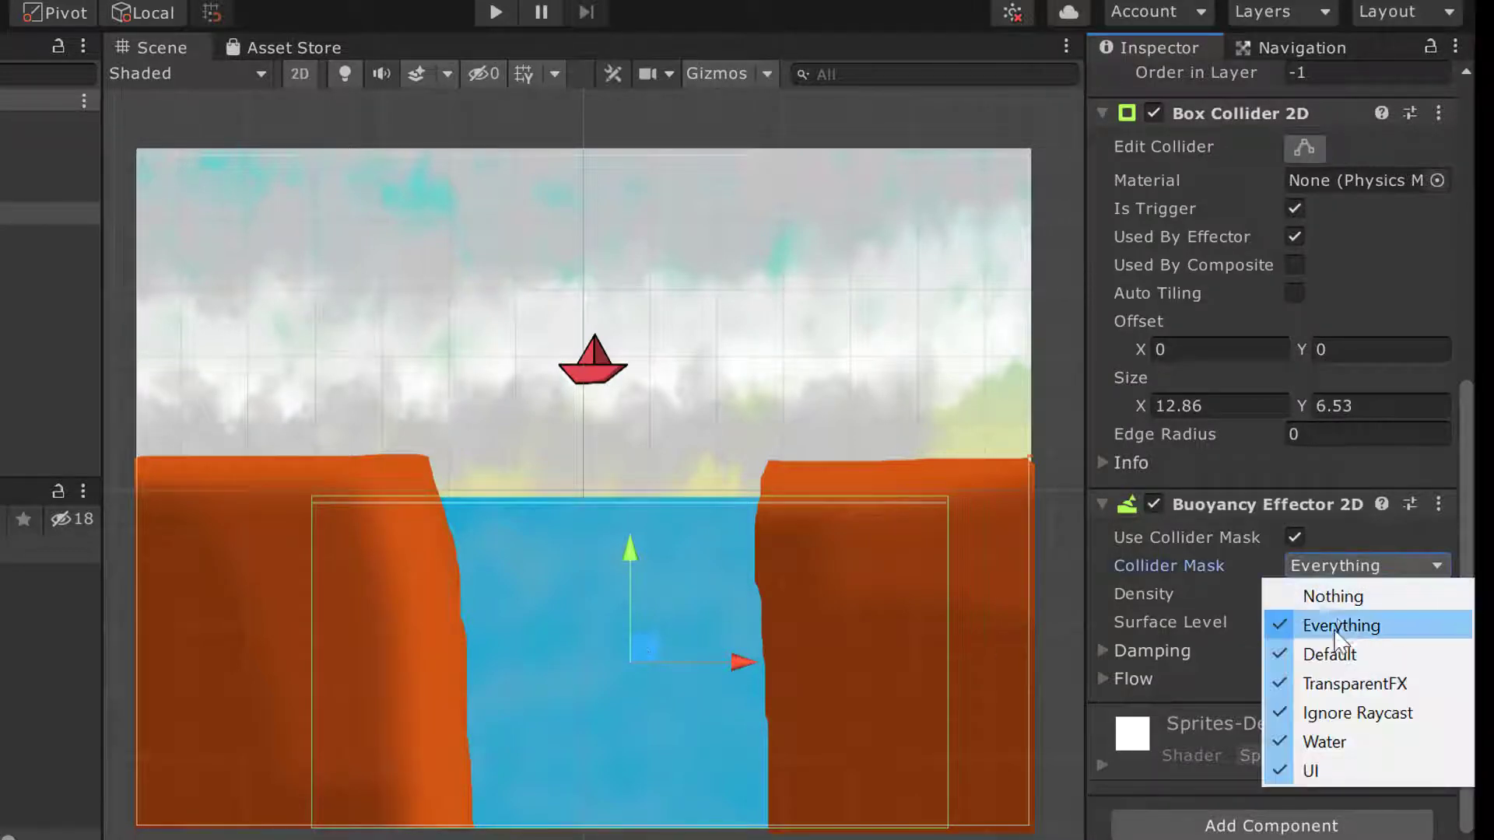
left_click(1363, 574)
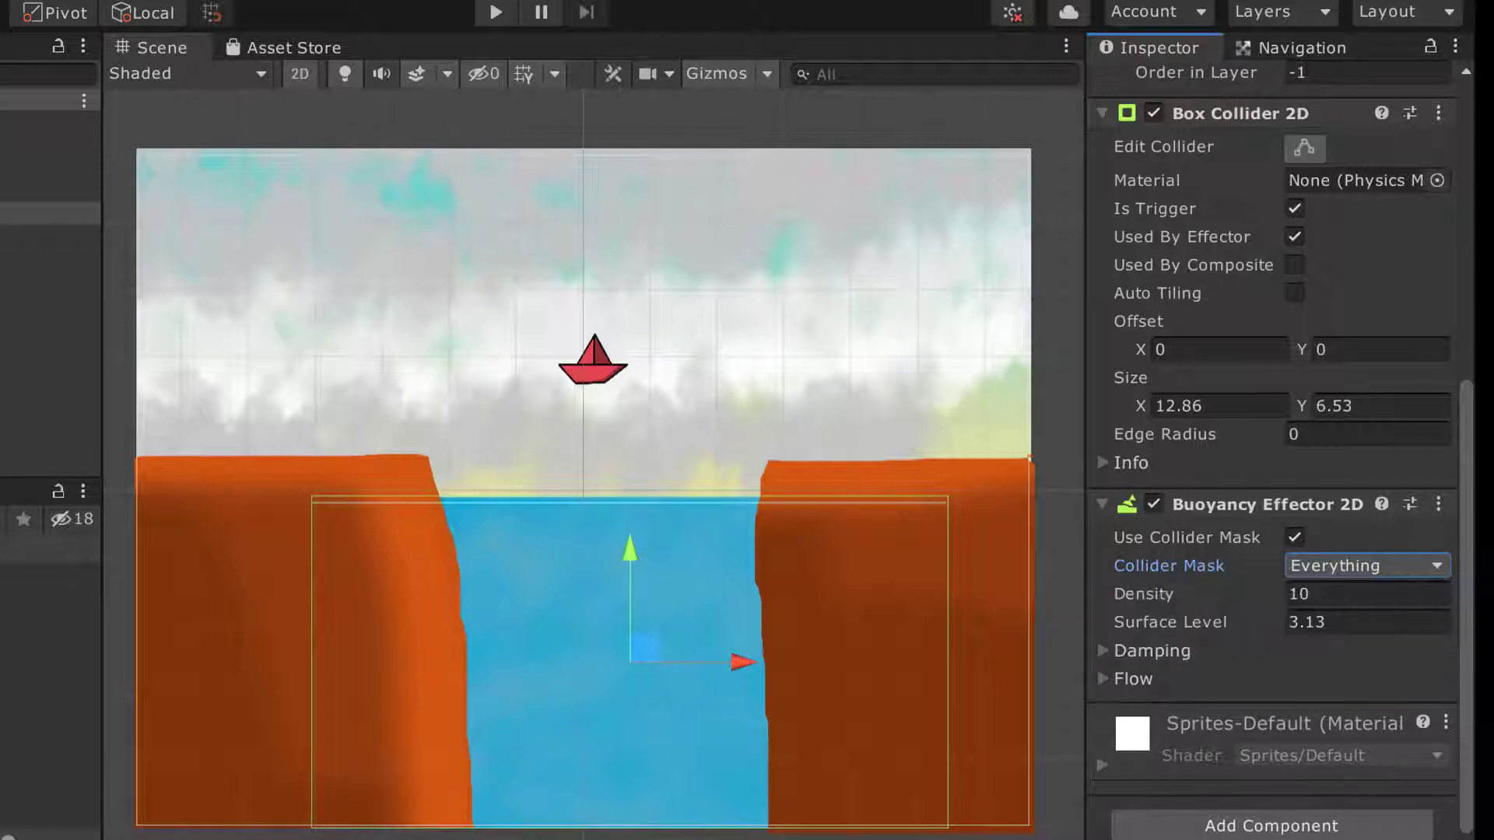
Open the Water's Layer dropdown and go to Add Layer... in the project's layer settings
left_click_drag(1468, 451, 1419, 87)
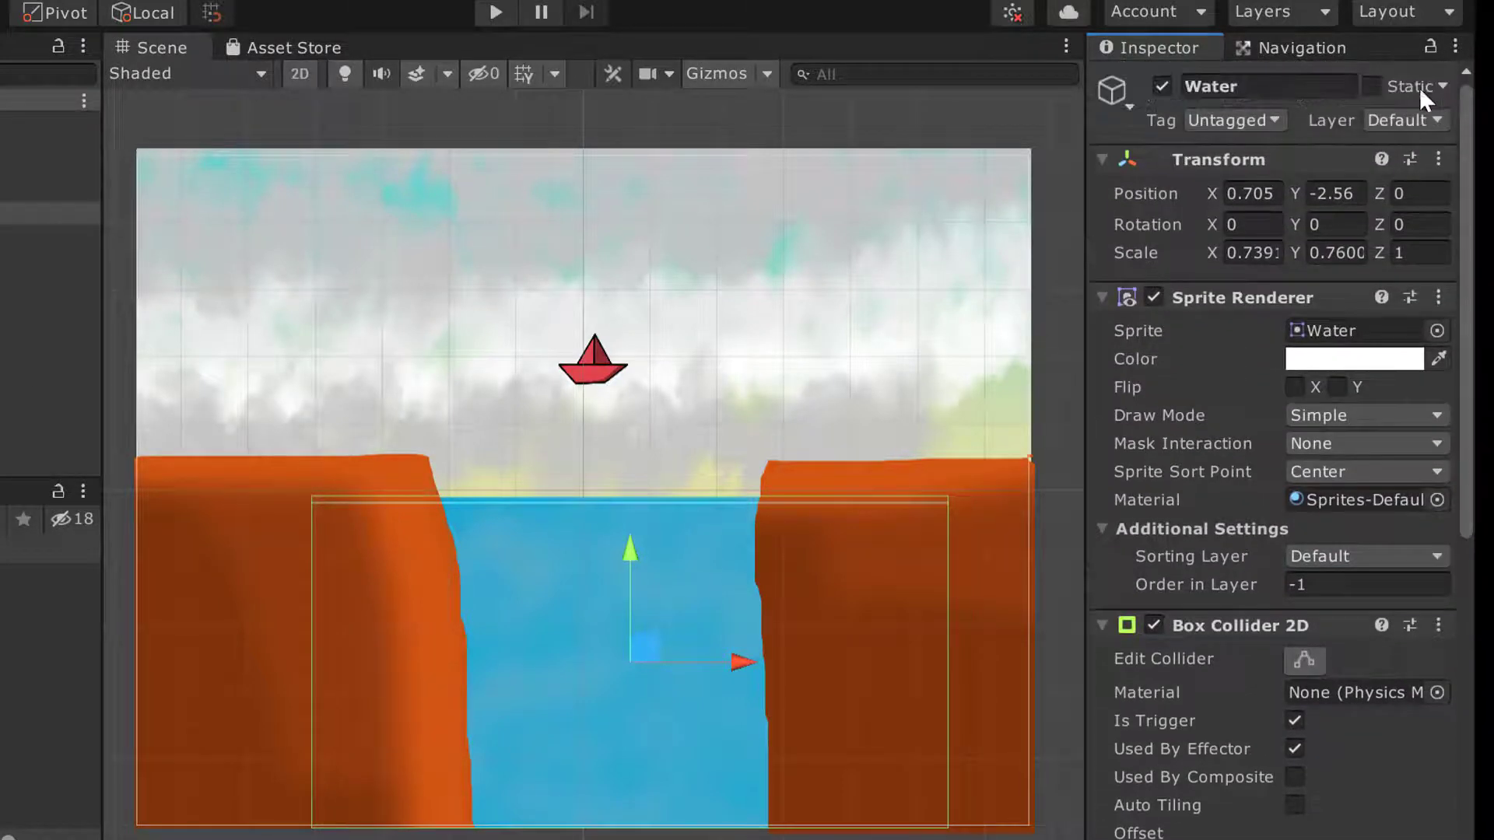
left_click(1397, 119)
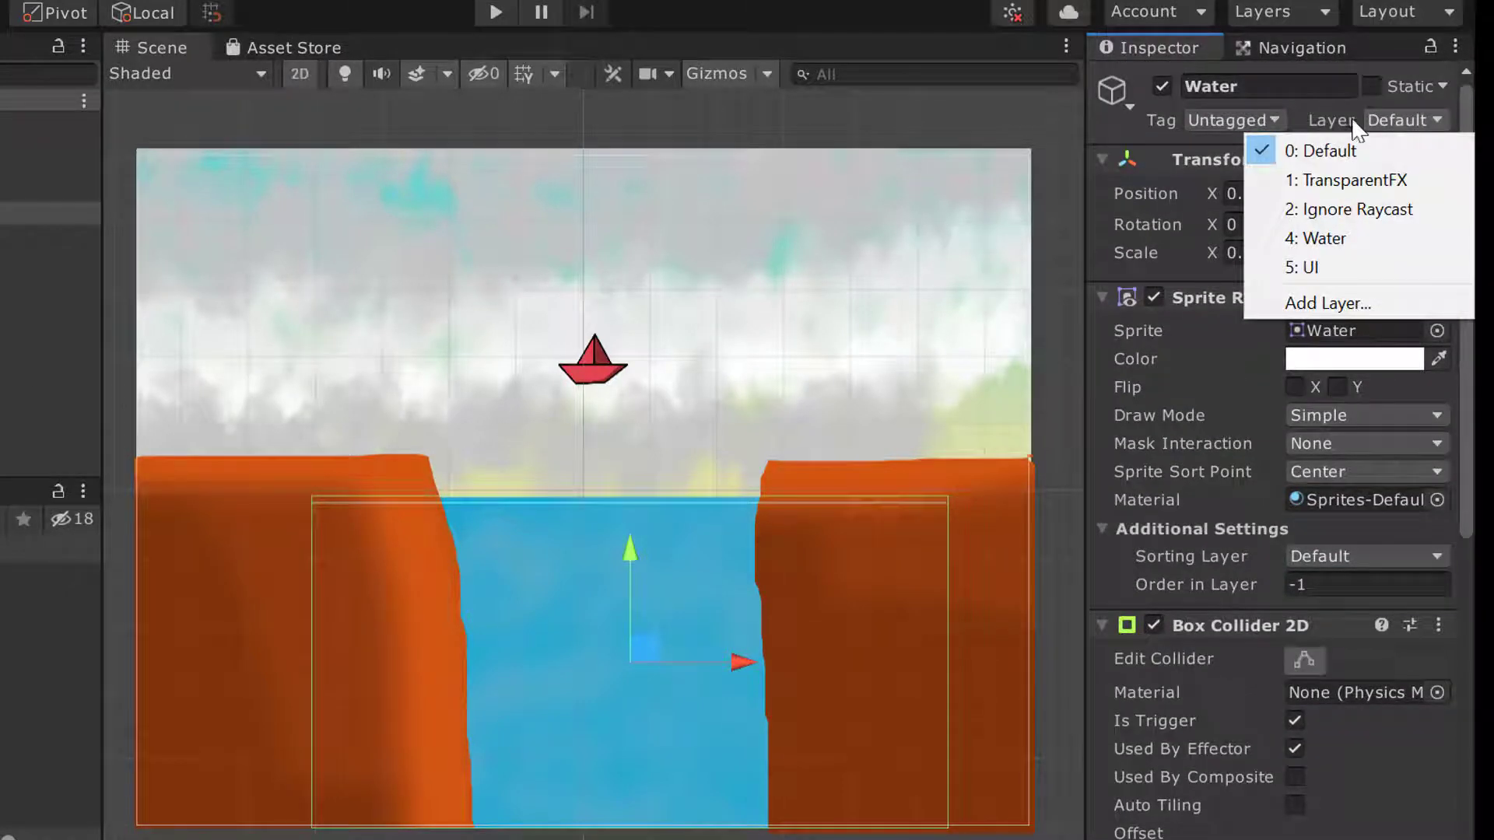
left_click(1327, 301)
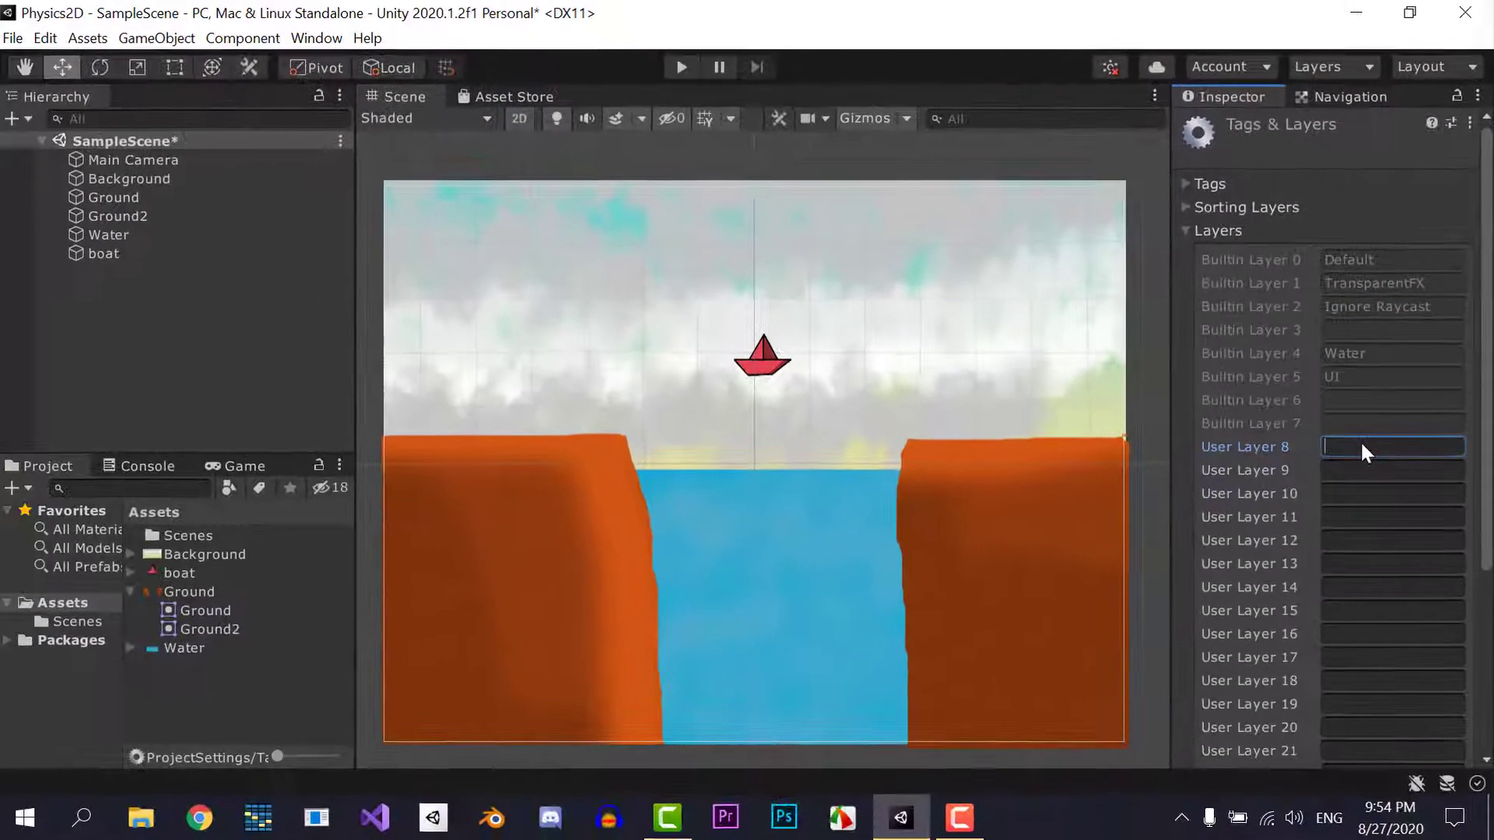
type("R")
left_click(516, 365)
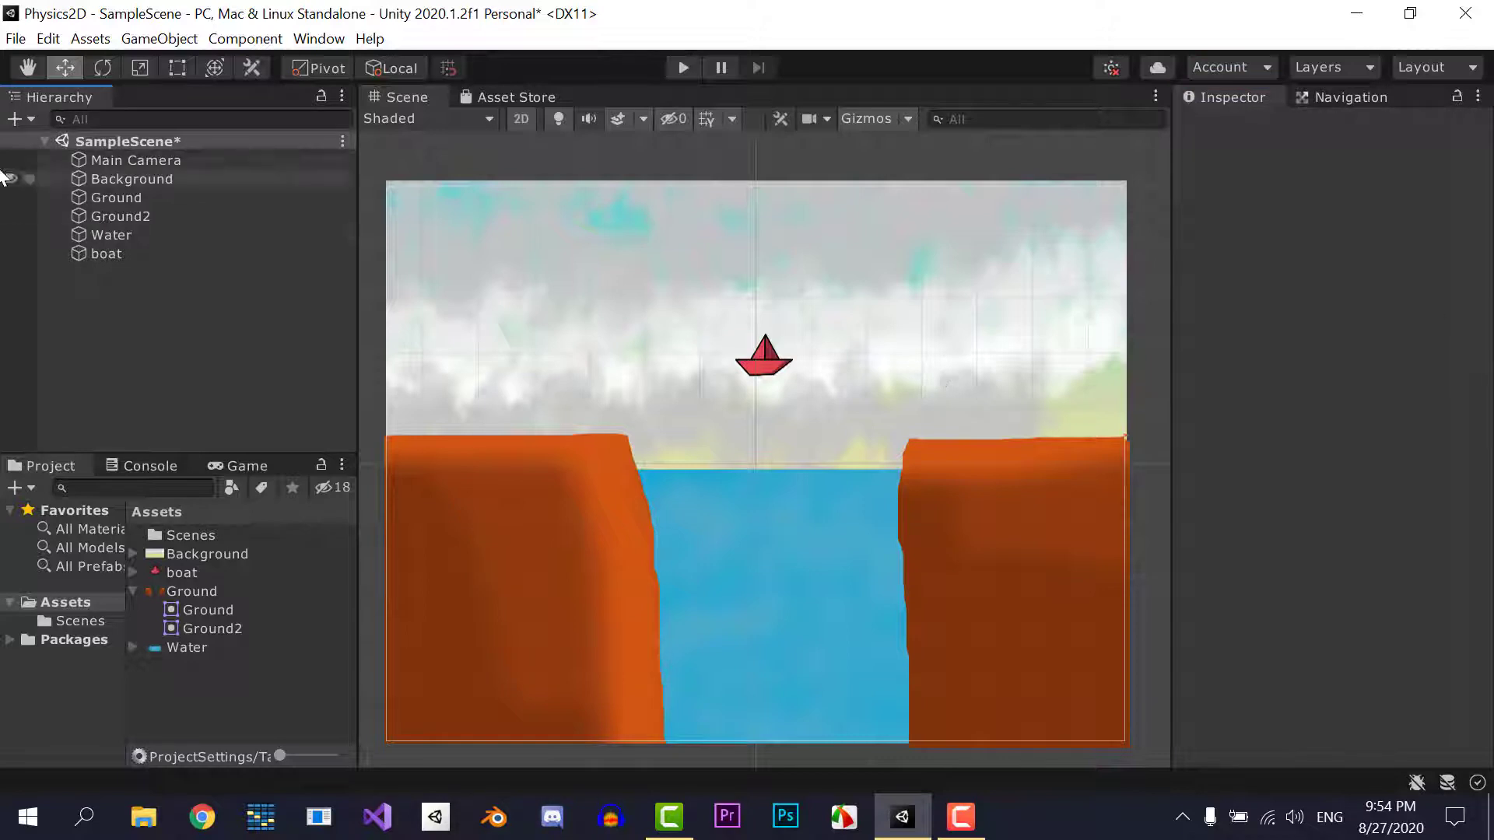
Duplicate the boat and move the copy, boat (1), left to X -1.22
left_click(108, 264)
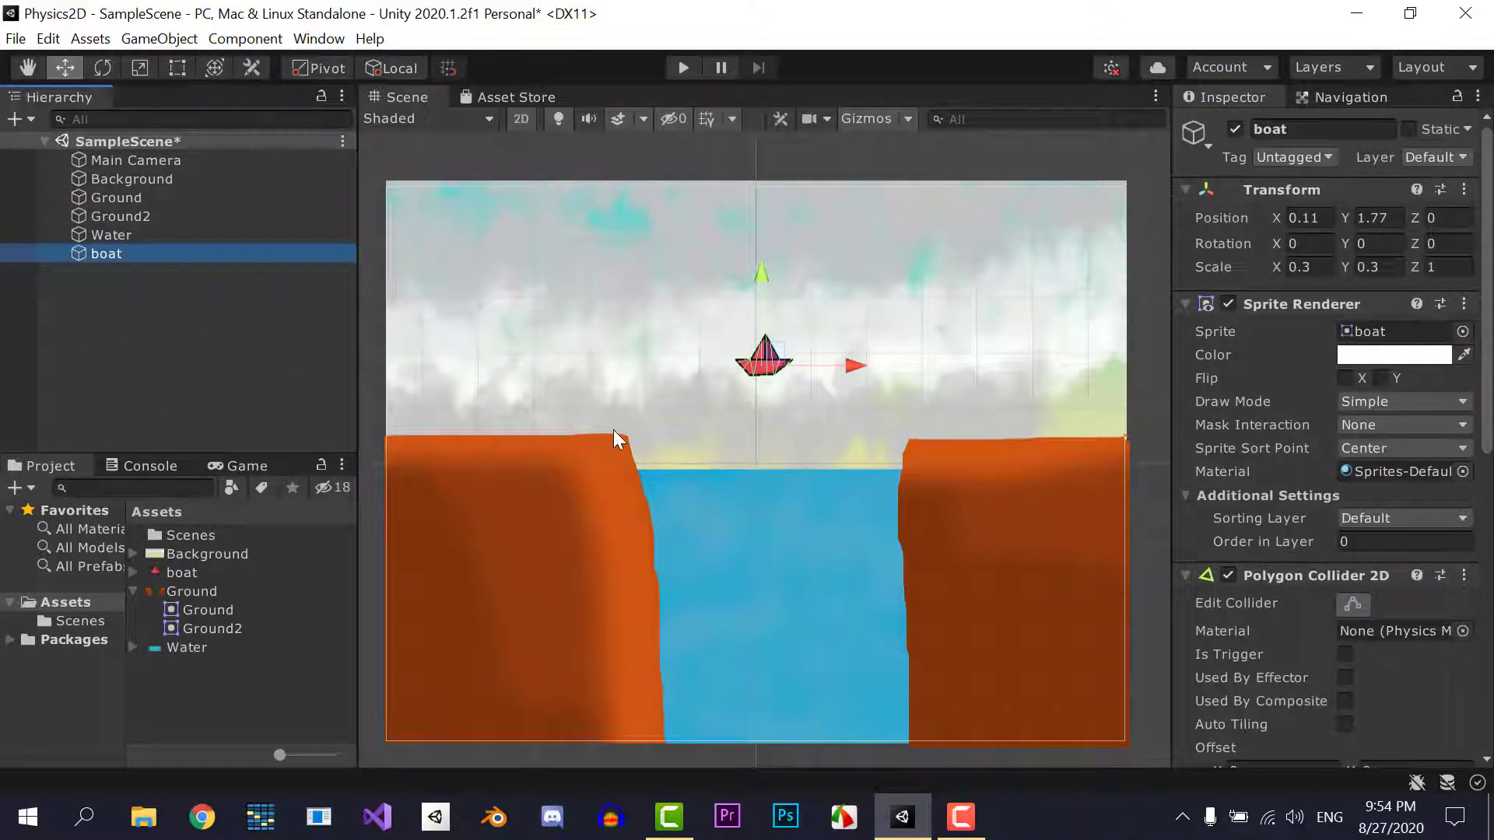
key("ctrl+d")
left_click_drag(759, 359, 692, 358)
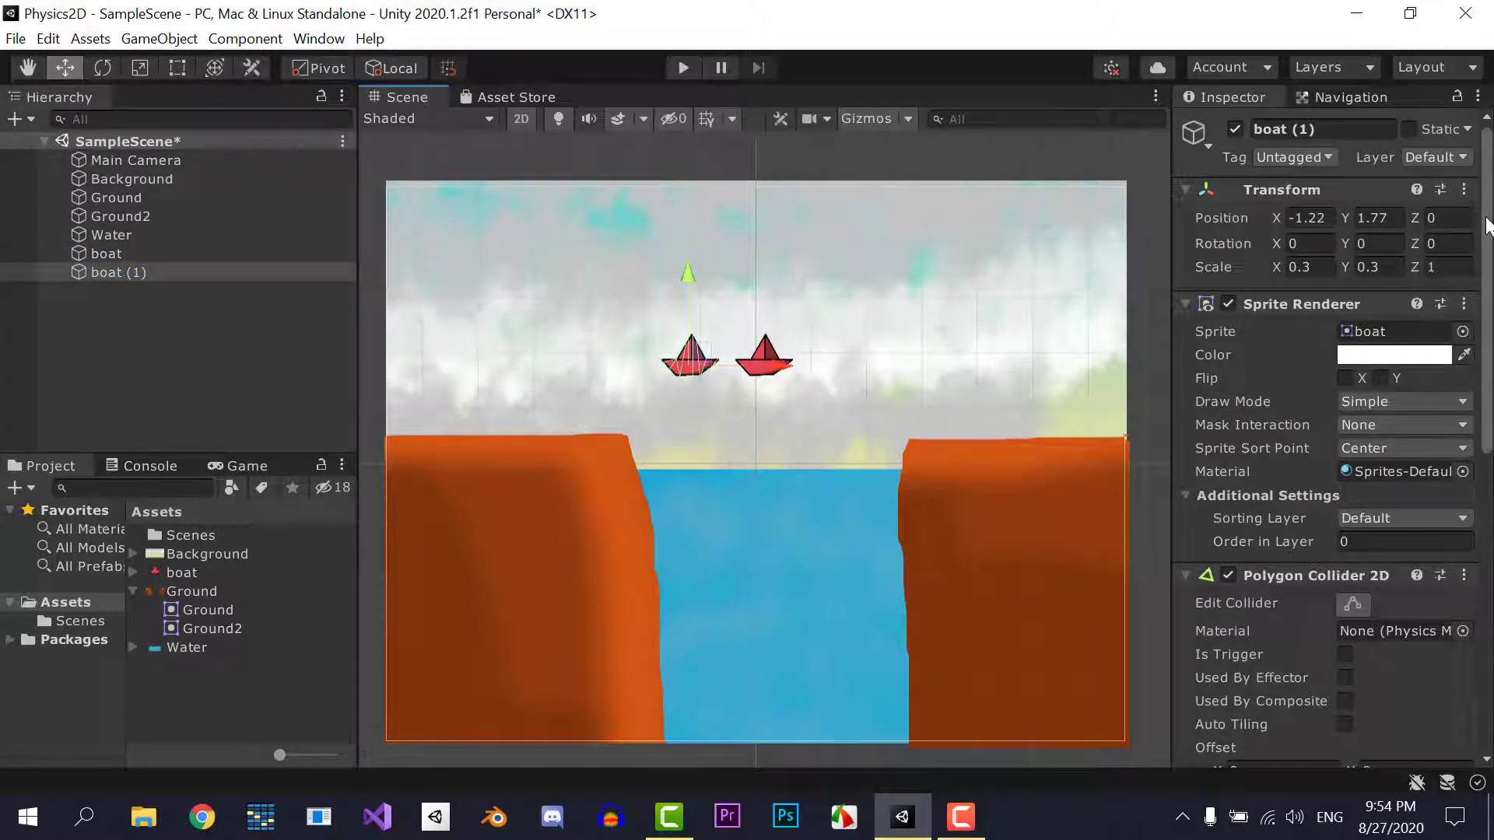
Put boat (1) on the R layer, then select the Water object
left_click(1422, 156)
left_click(1370, 301)
scroll(1476, 660, "down", 10)
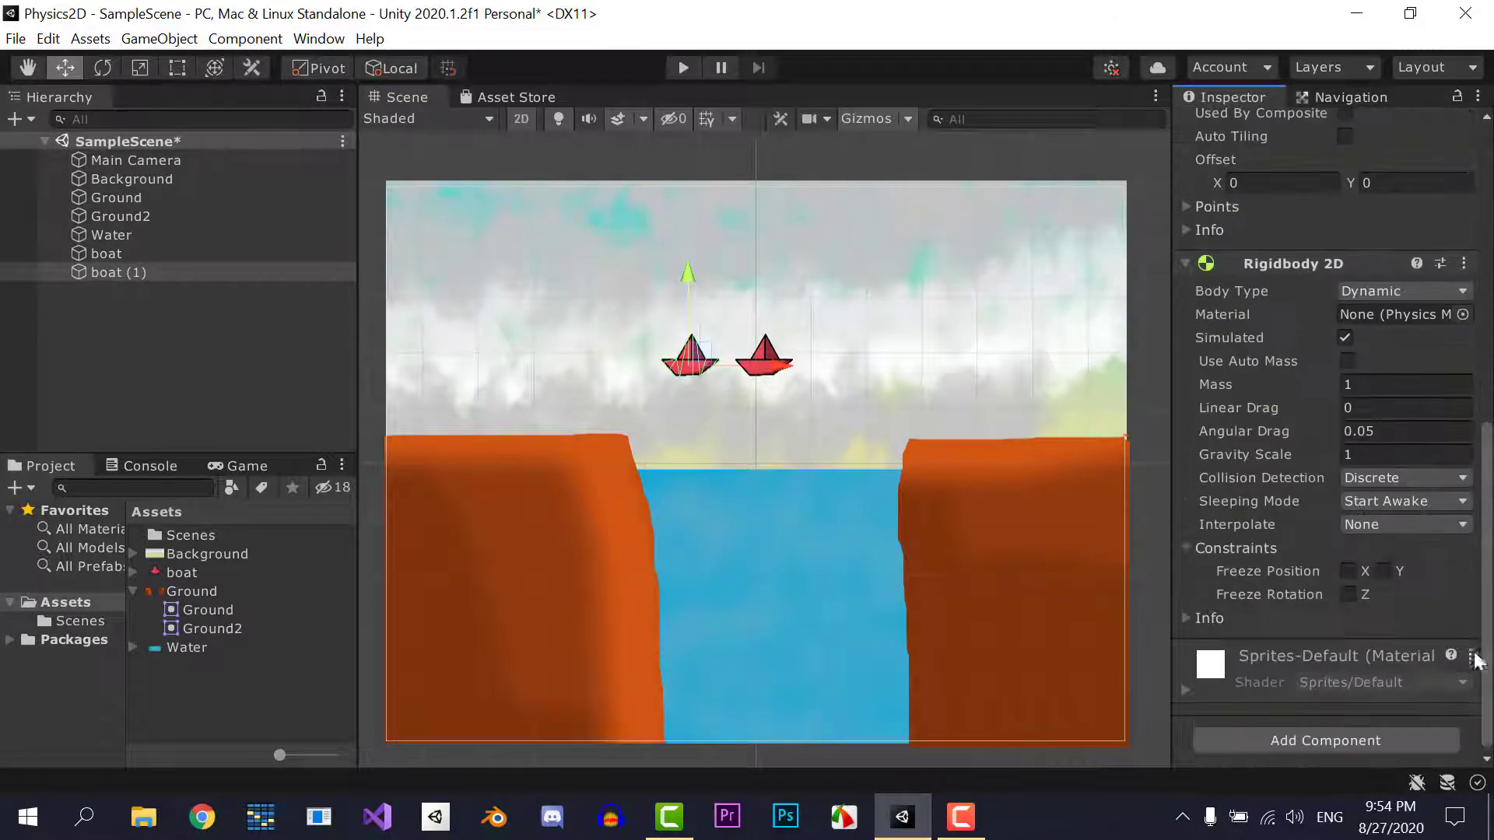
left_click(111, 234)
Exclude layer R from the water's Collider Mask and play-test the boats
left_click(1360, 527)
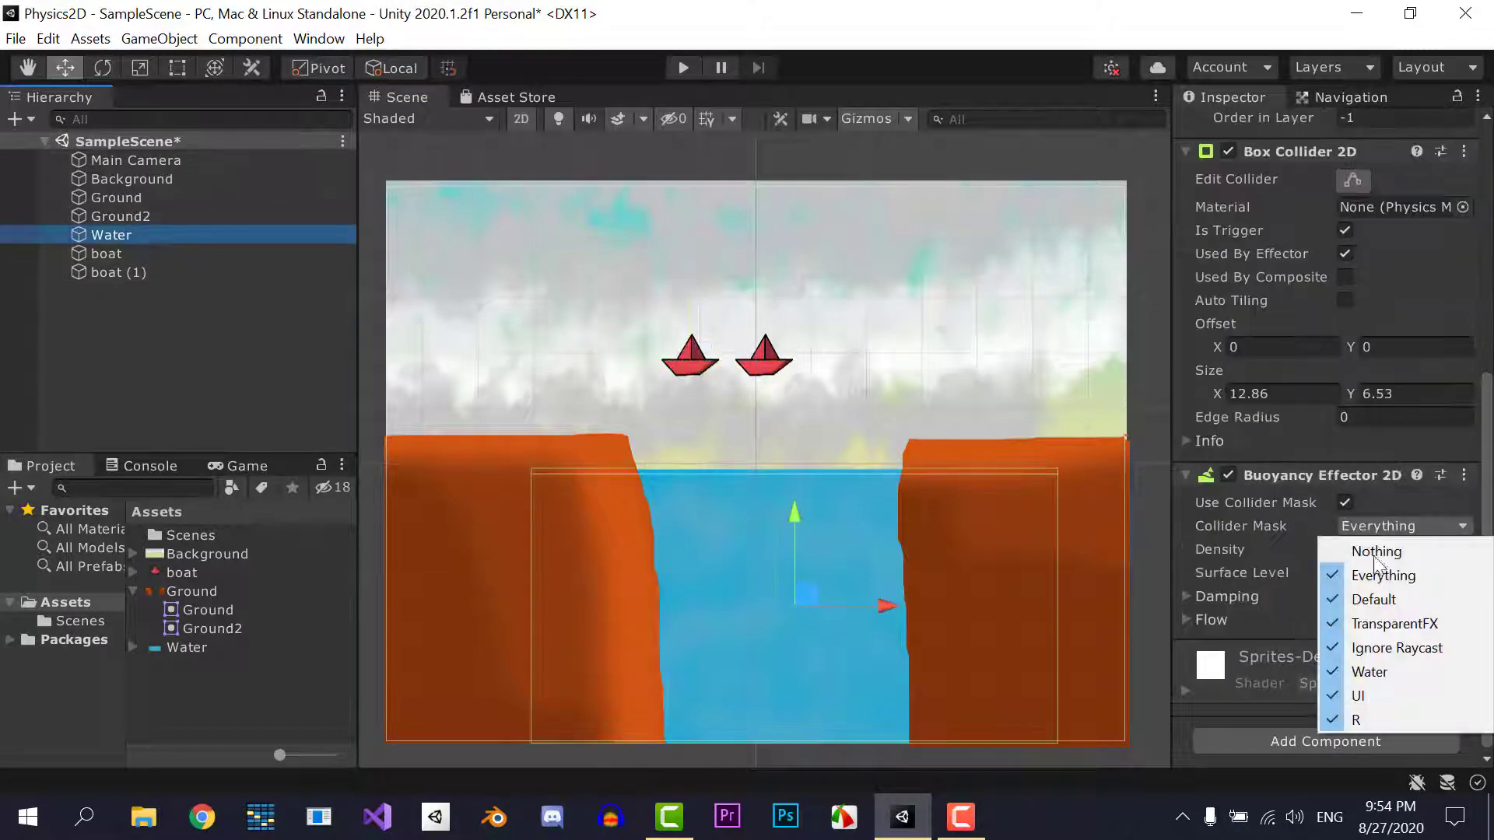
left_click(1346, 717)
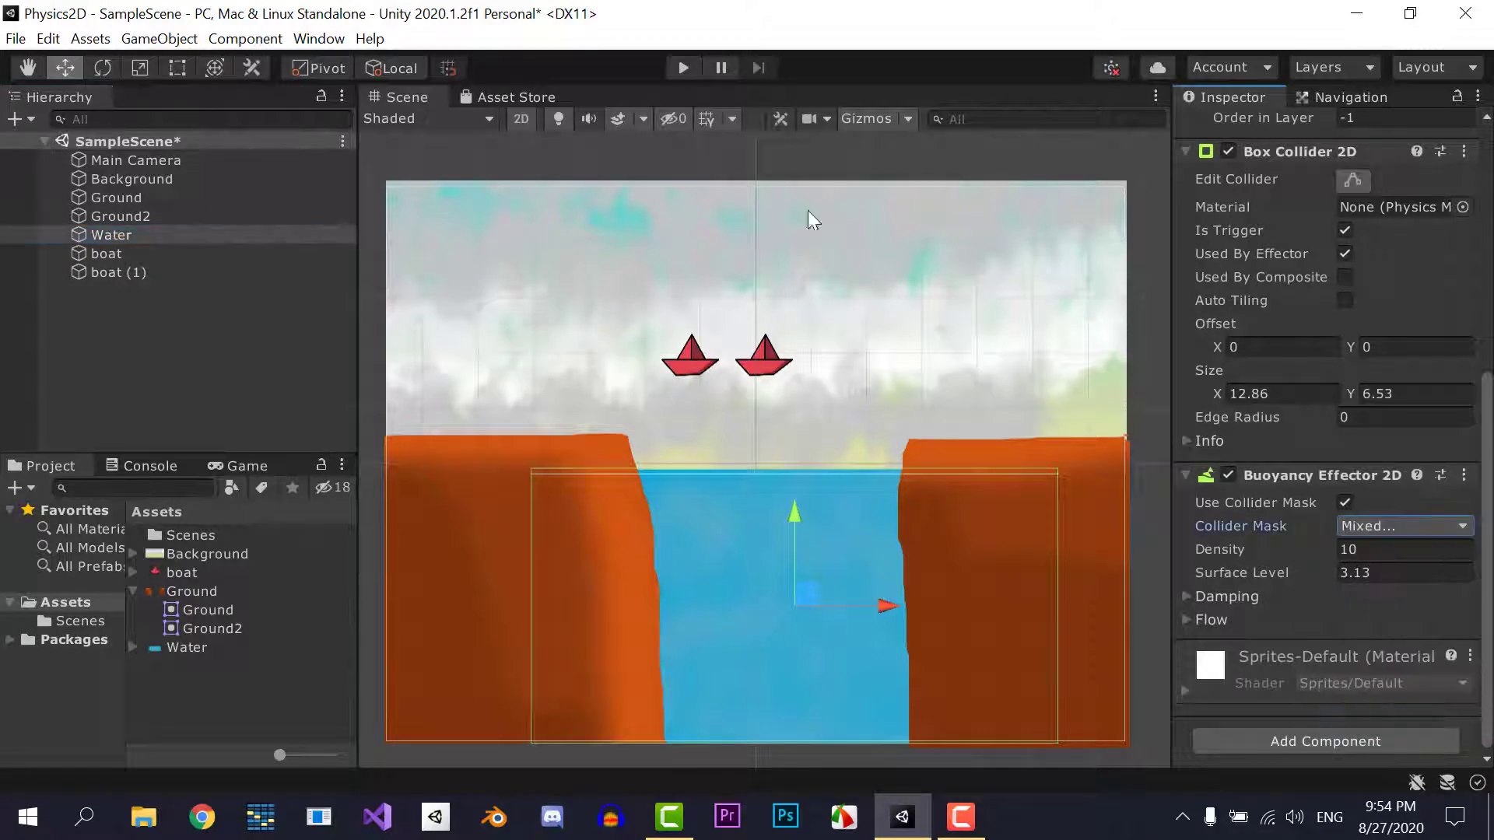
left_click(669, 69)
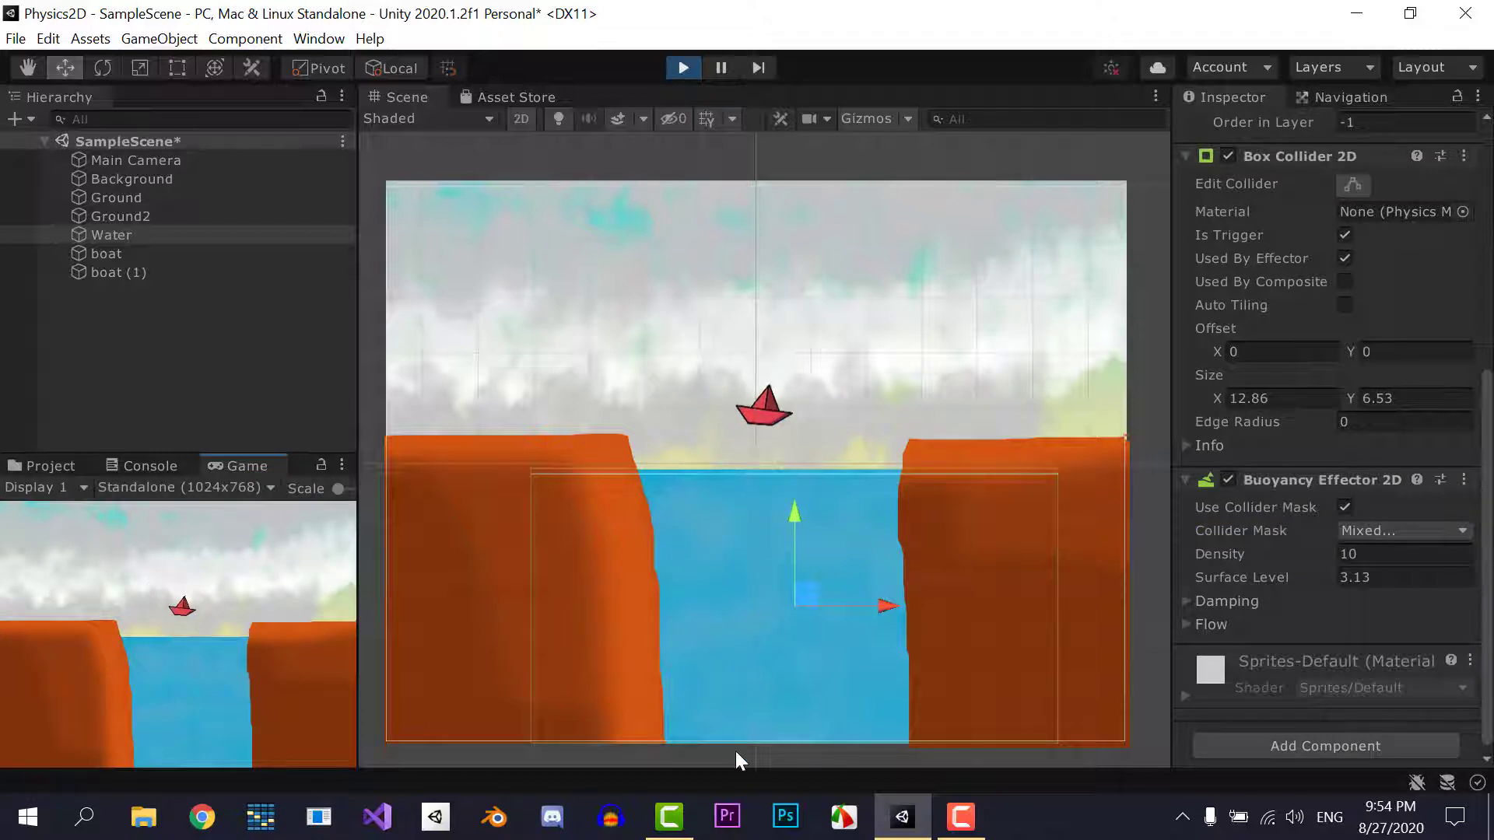
left_click(686, 67)
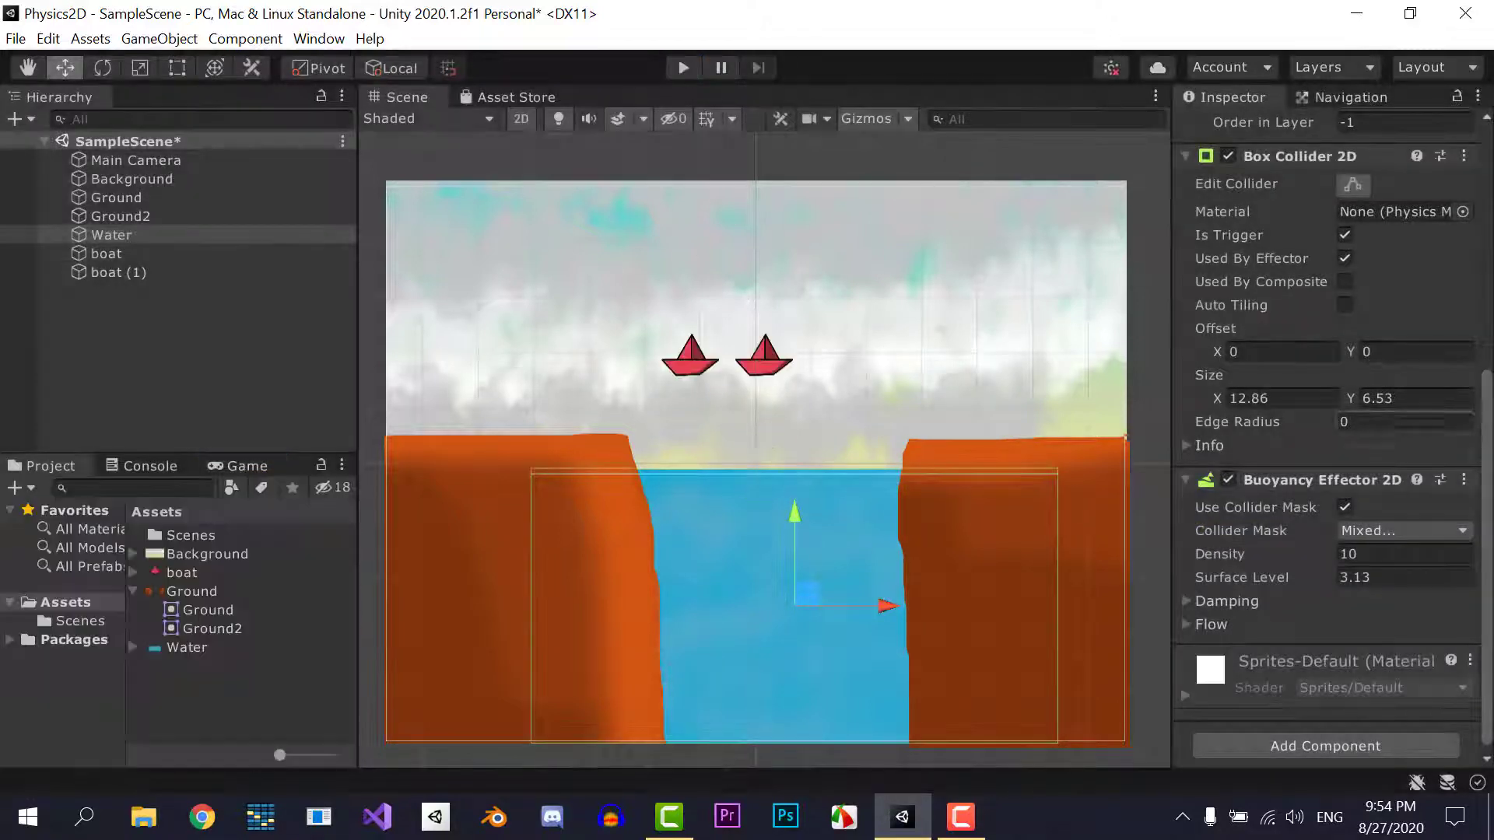
Re-include layer R so the mask is Everything, then play-test again
left_click(1391, 526)
left_click(1342, 720)
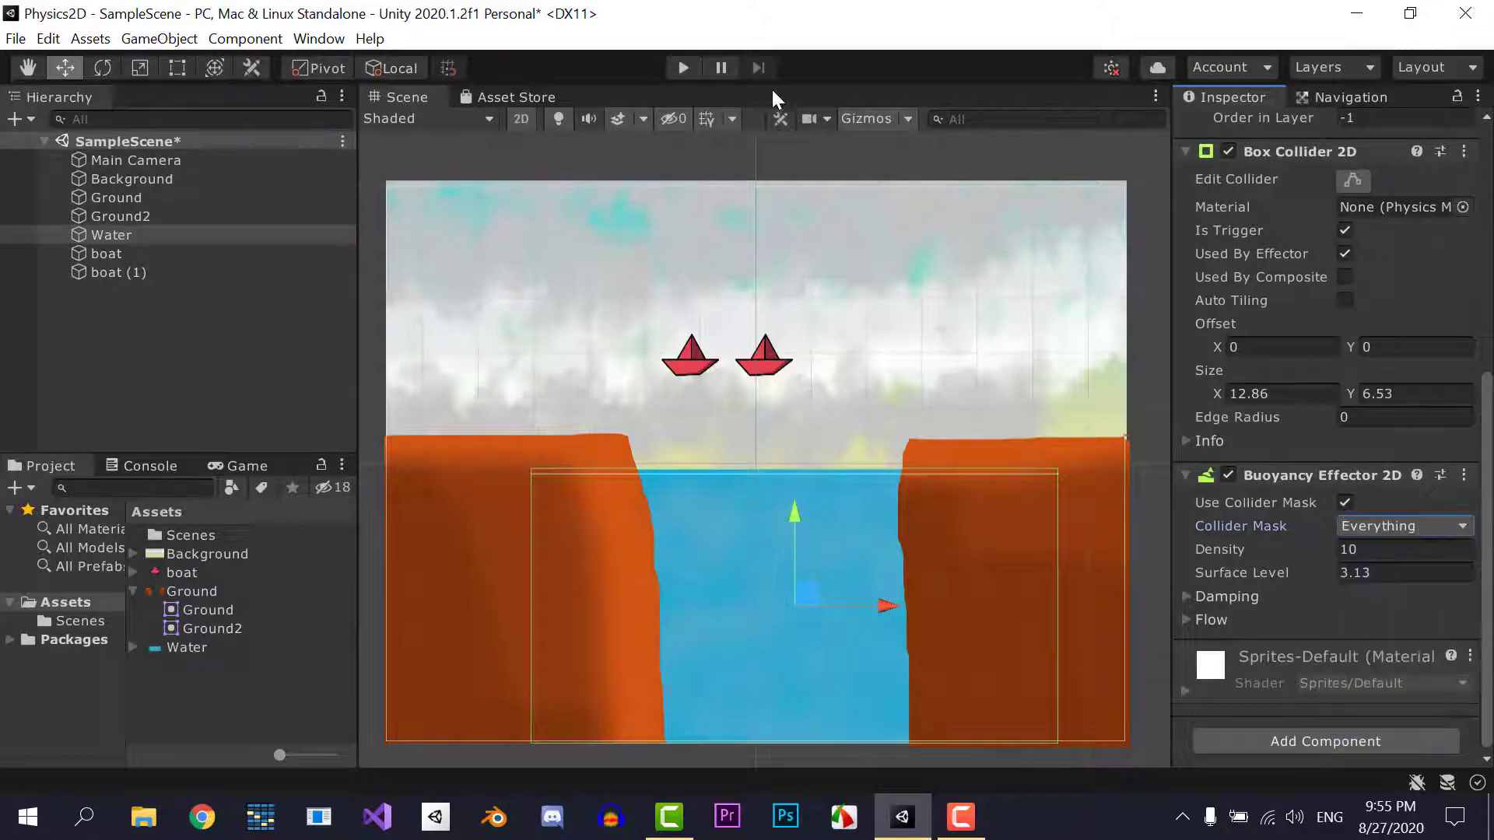
left_click(680, 69)
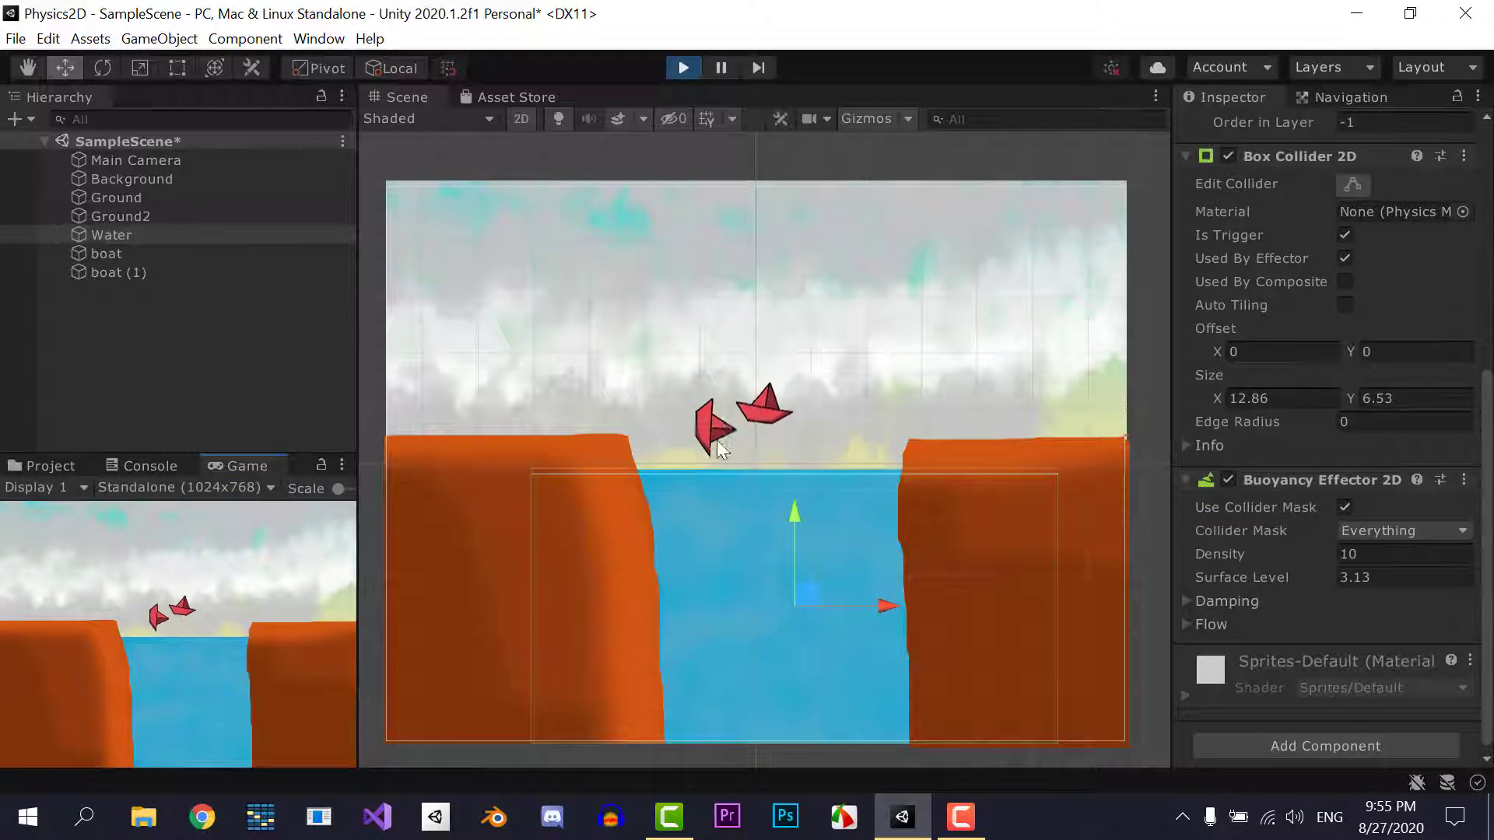
left_click(683, 68)
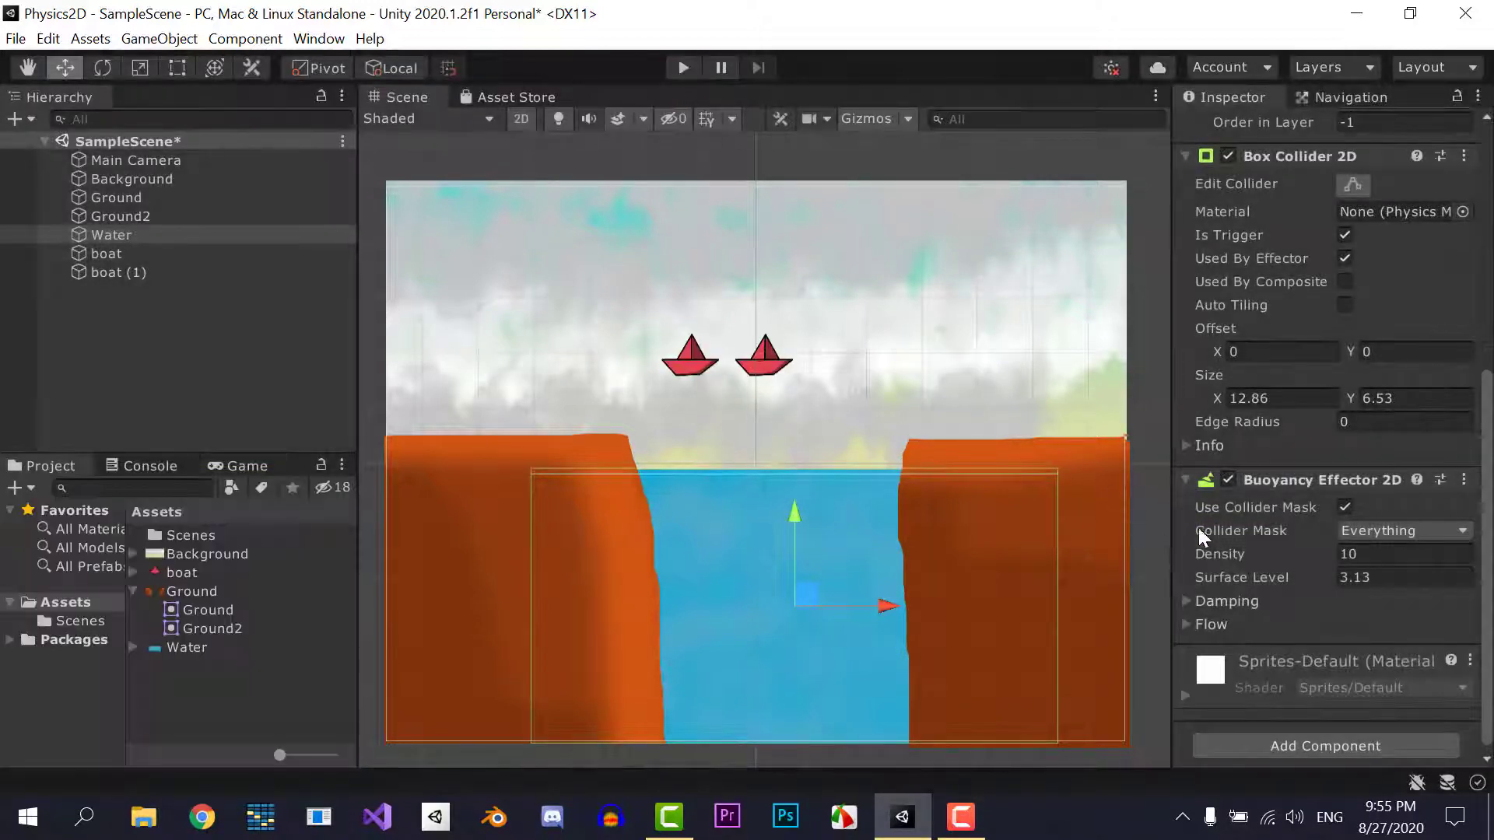
mouse_move(1210, 532)
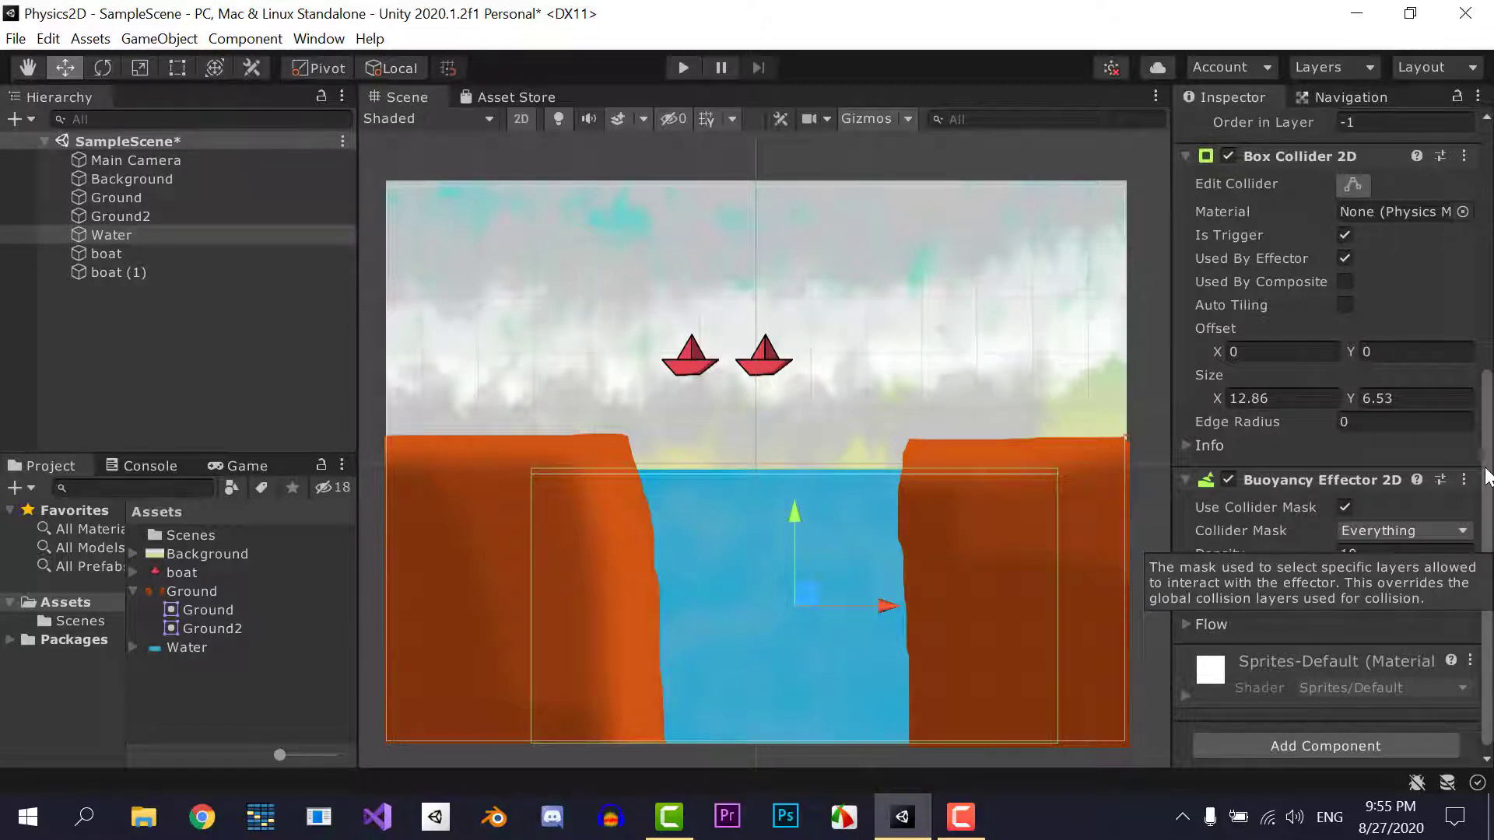
Expand the water's Damping settings and delete the duplicate boat (1)
scroll(1221, 591, "down", 1)
left_click(1206, 598)
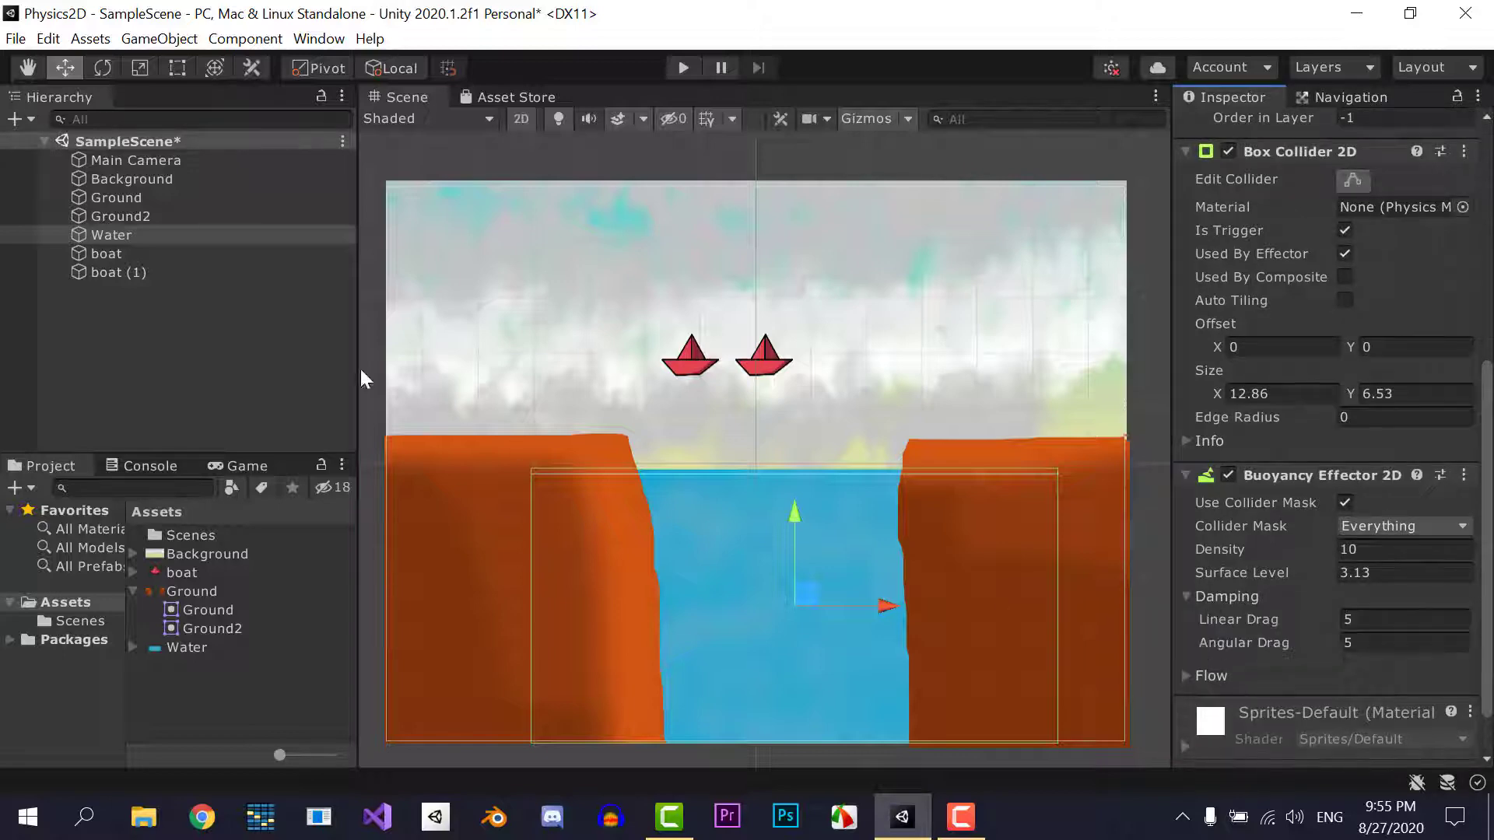
left_click(154, 276)
key("Delete")
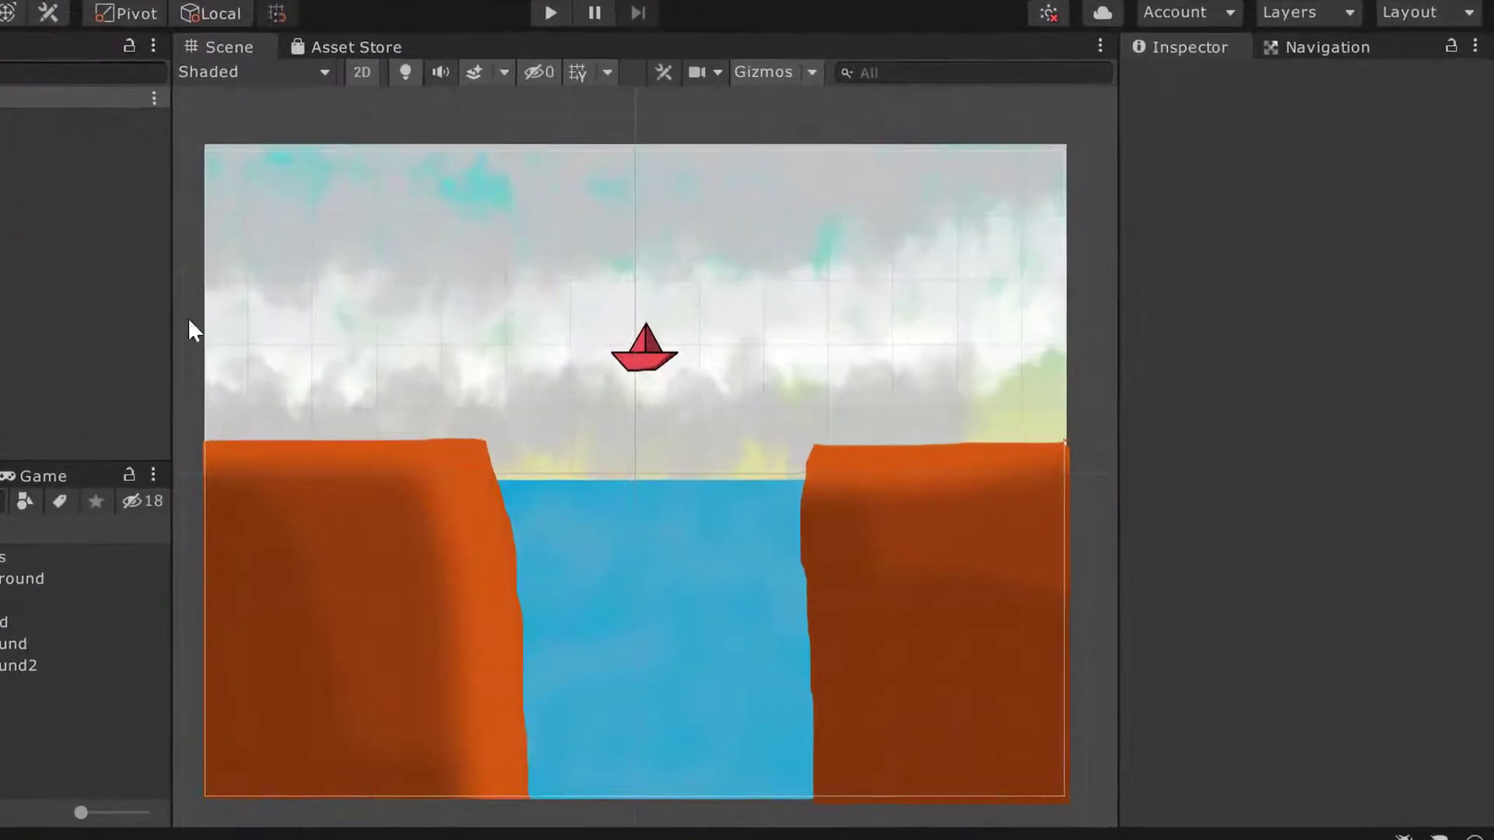
Run the scene with the water's linear and angular drag both at 5
left_click(103, 233)
scroll(1314, 699, "down", 8)
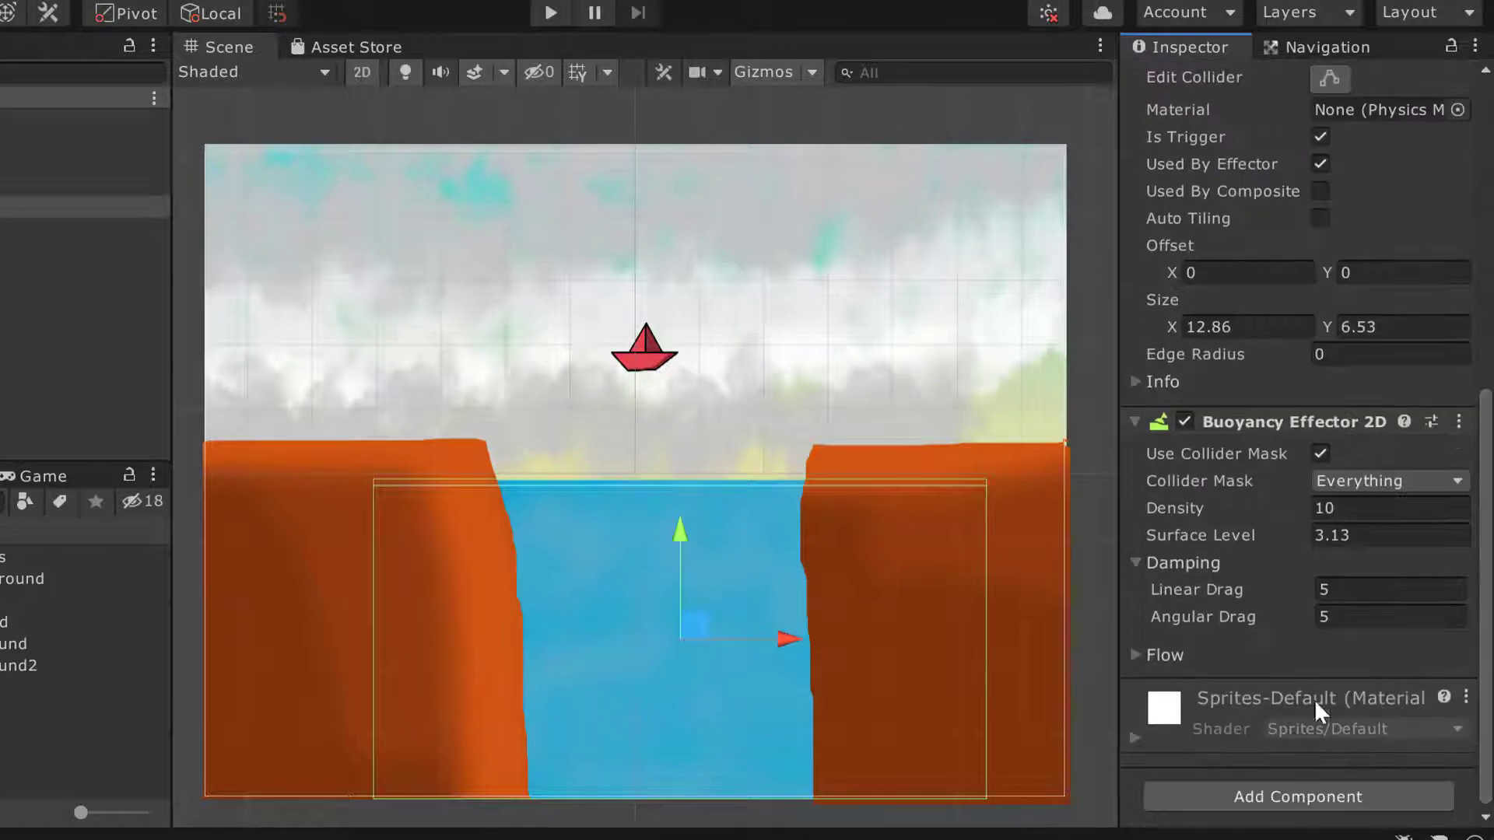
mouse_move(1179, 593)
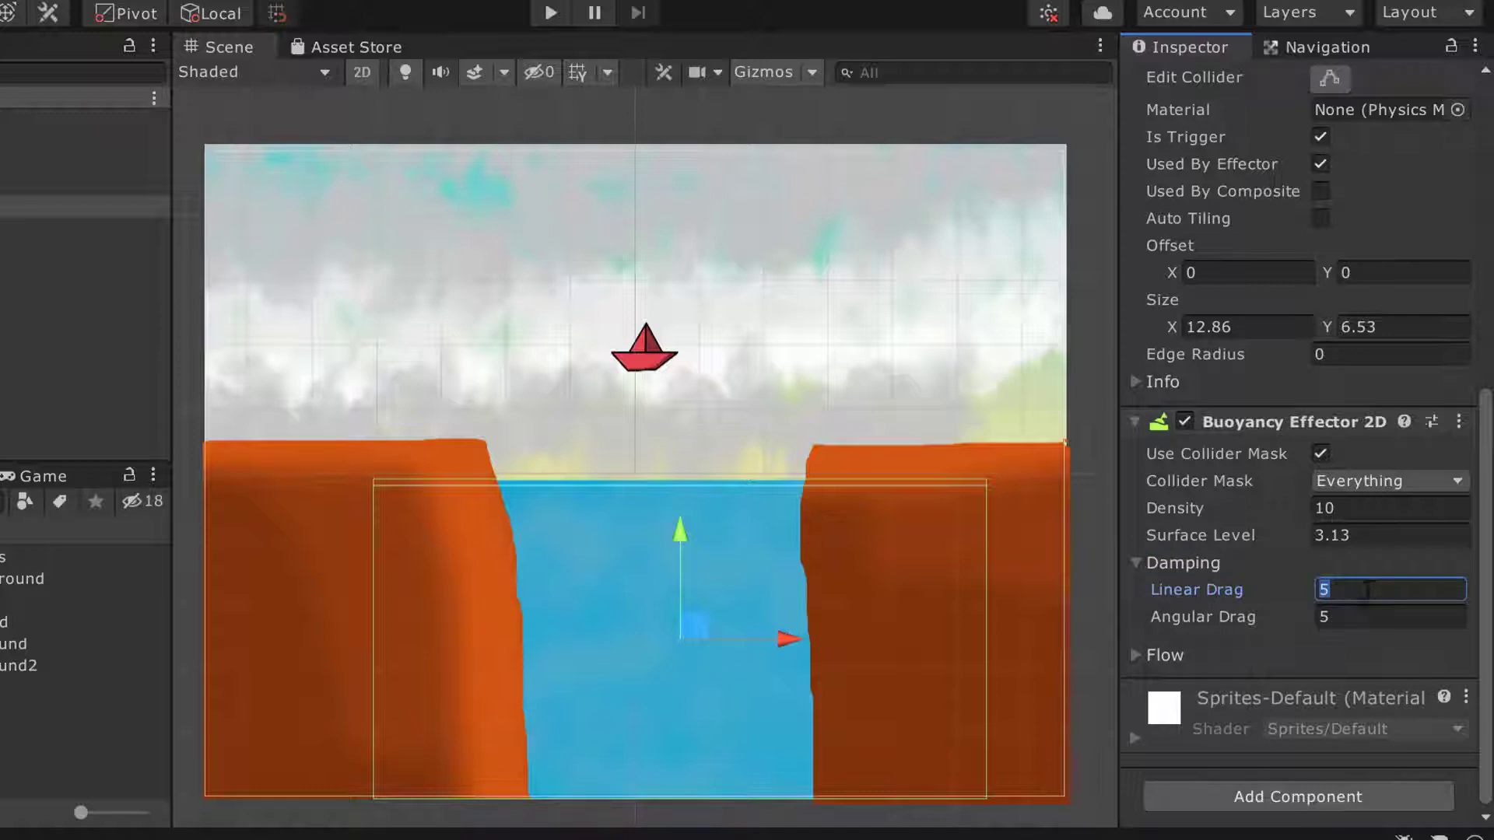
left_click(554, 11)
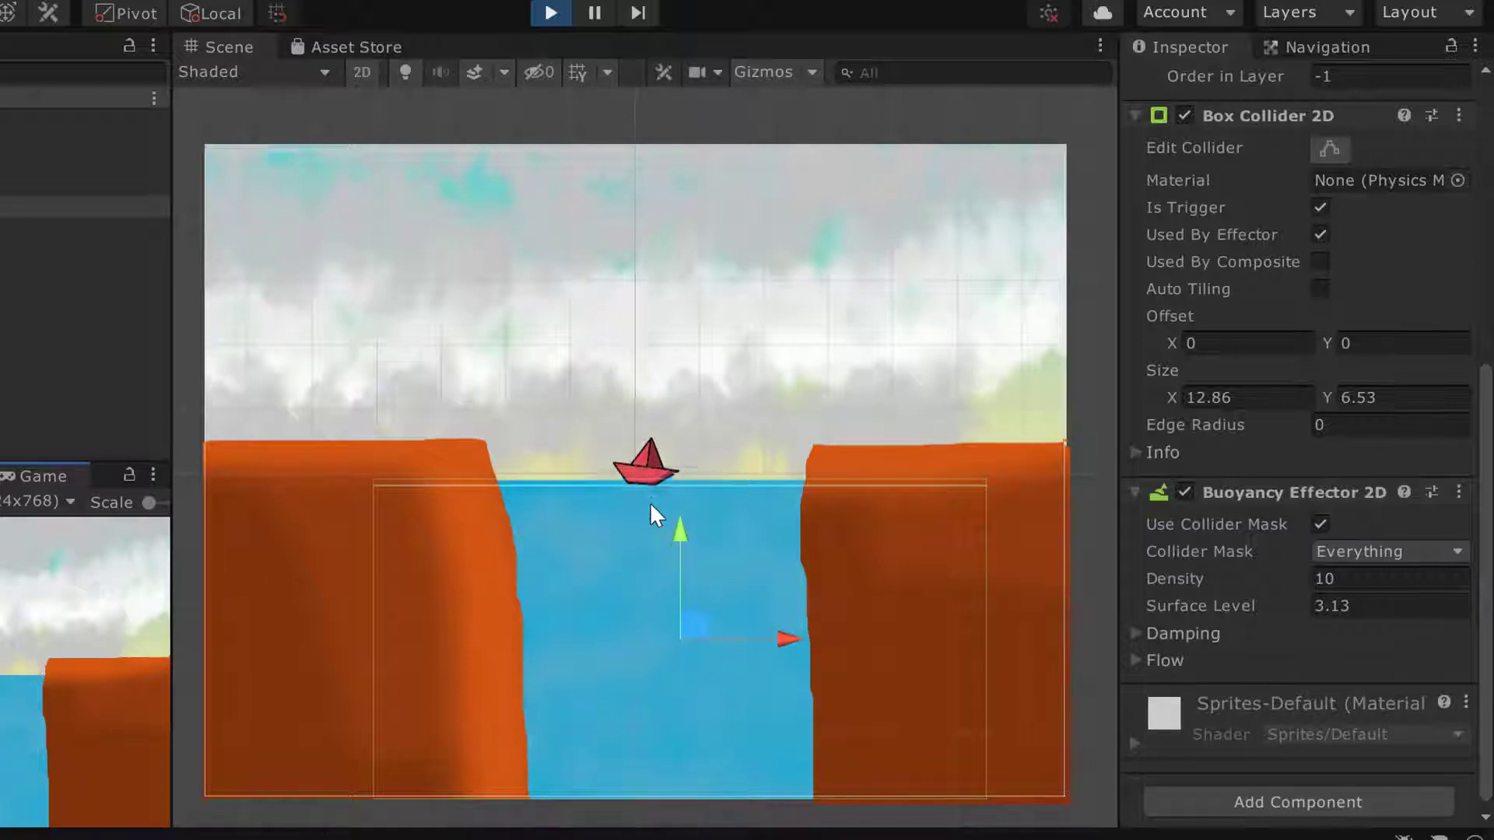
Stop the run and play-test the boat with Linear Drag set to 10
left_click(548, 14)
scroll(1490, 535, "down", 1)
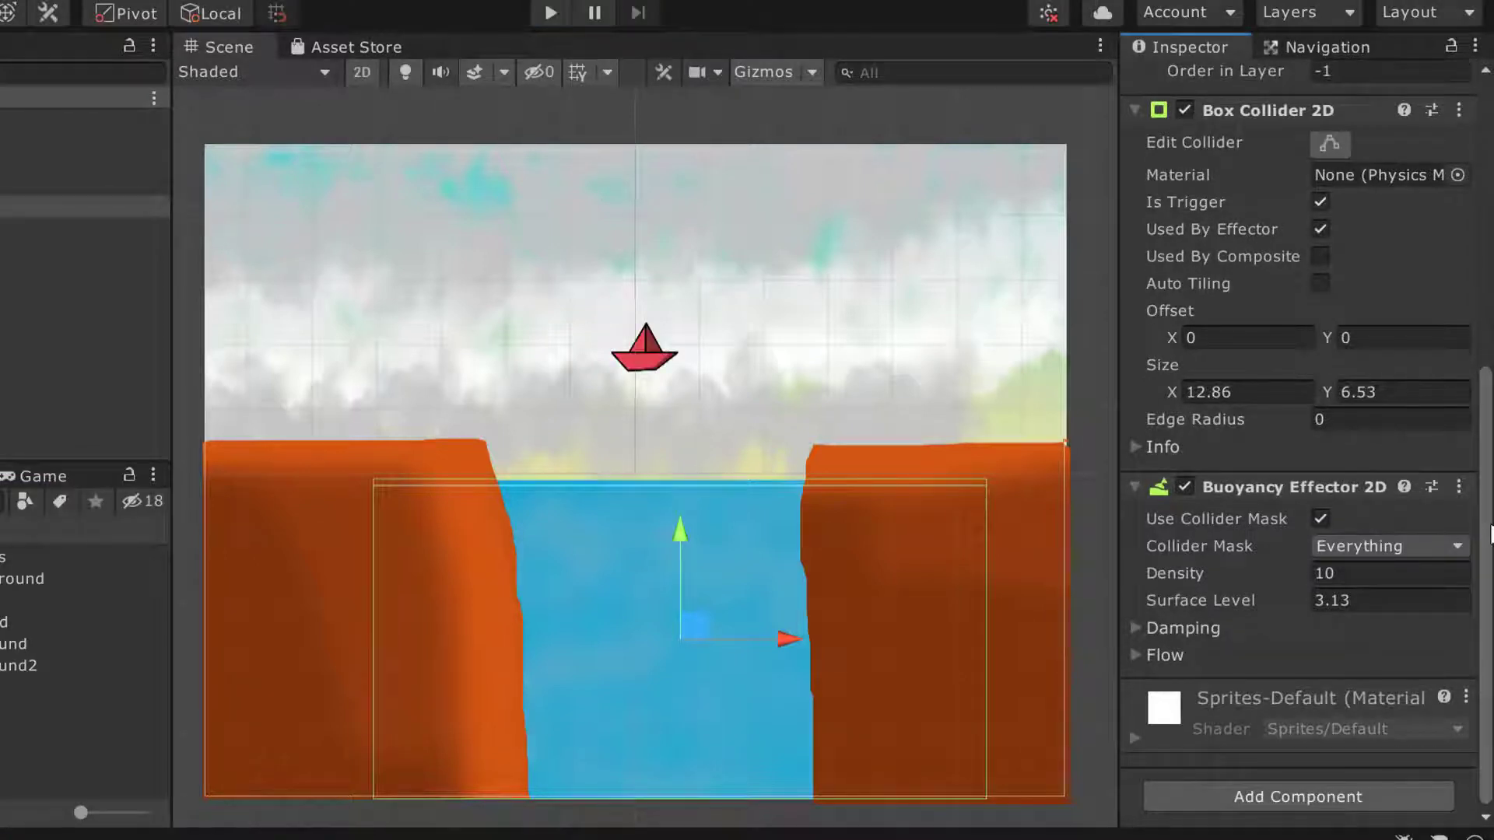
left_click(1136, 627)
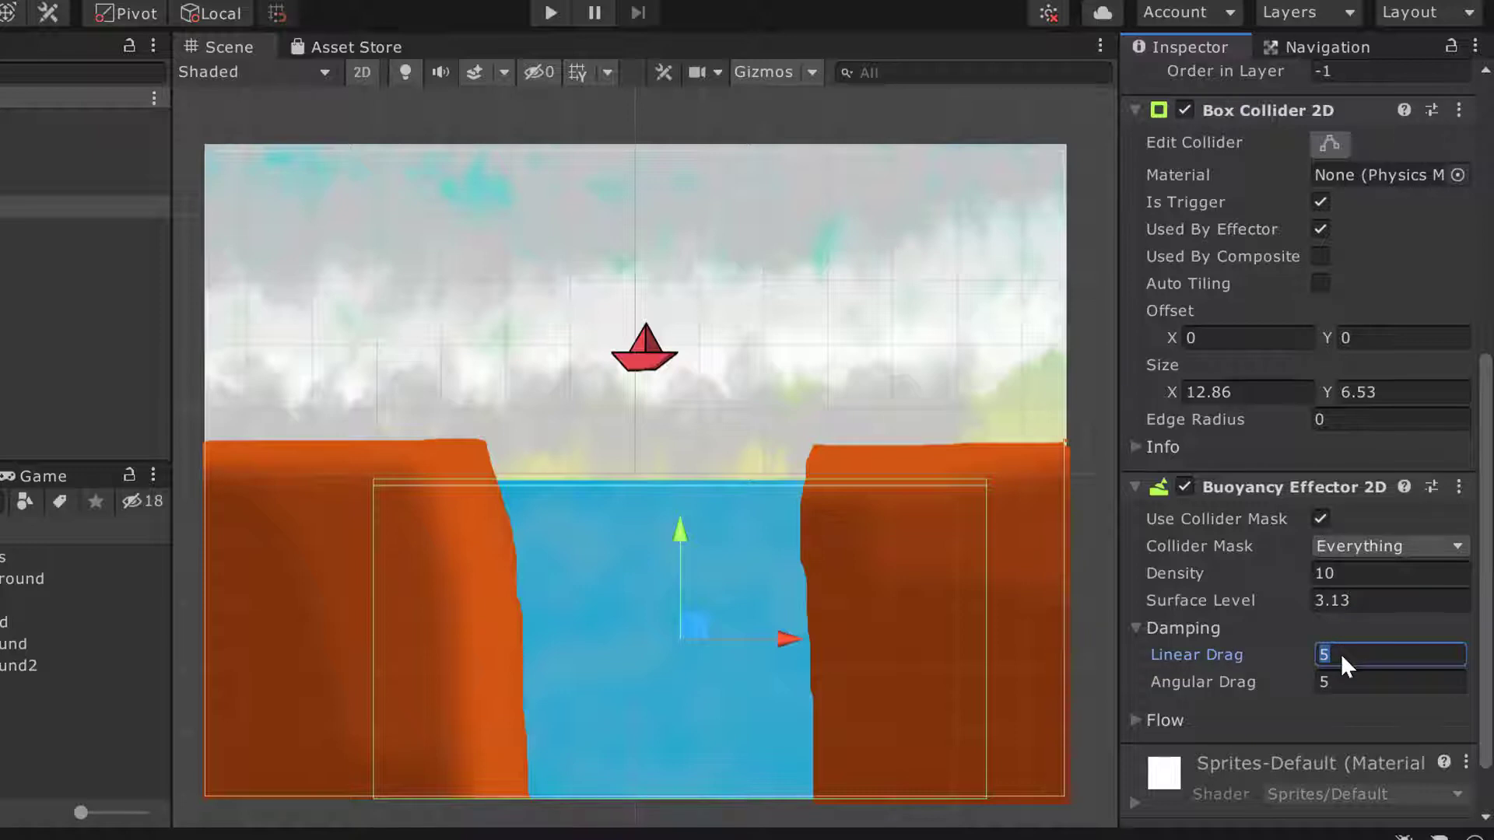
left_click(541, 14)
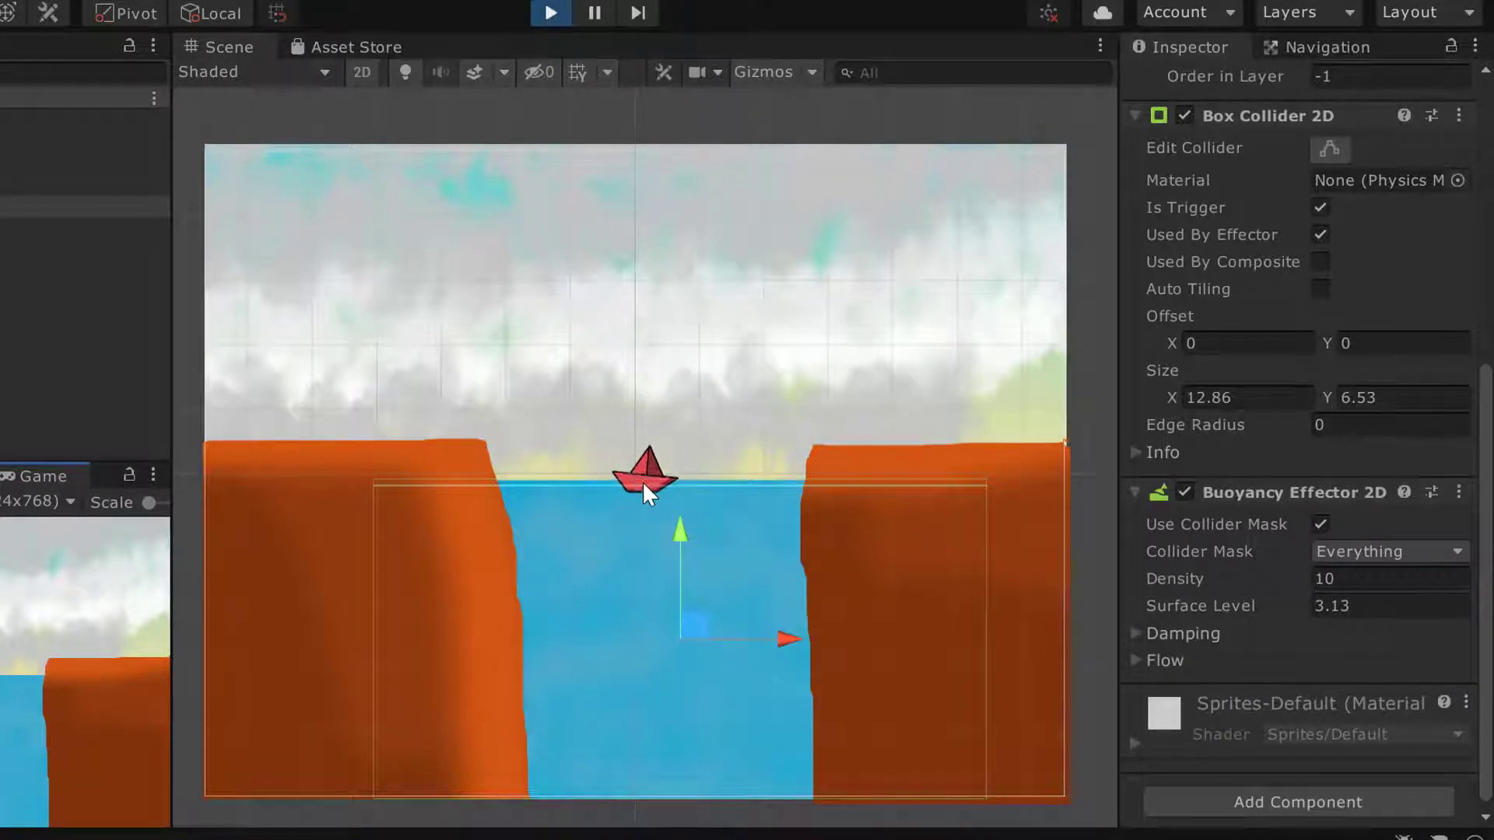
Raise Linear Drag to 50 and play-test the boat again
left_click(547, 24)
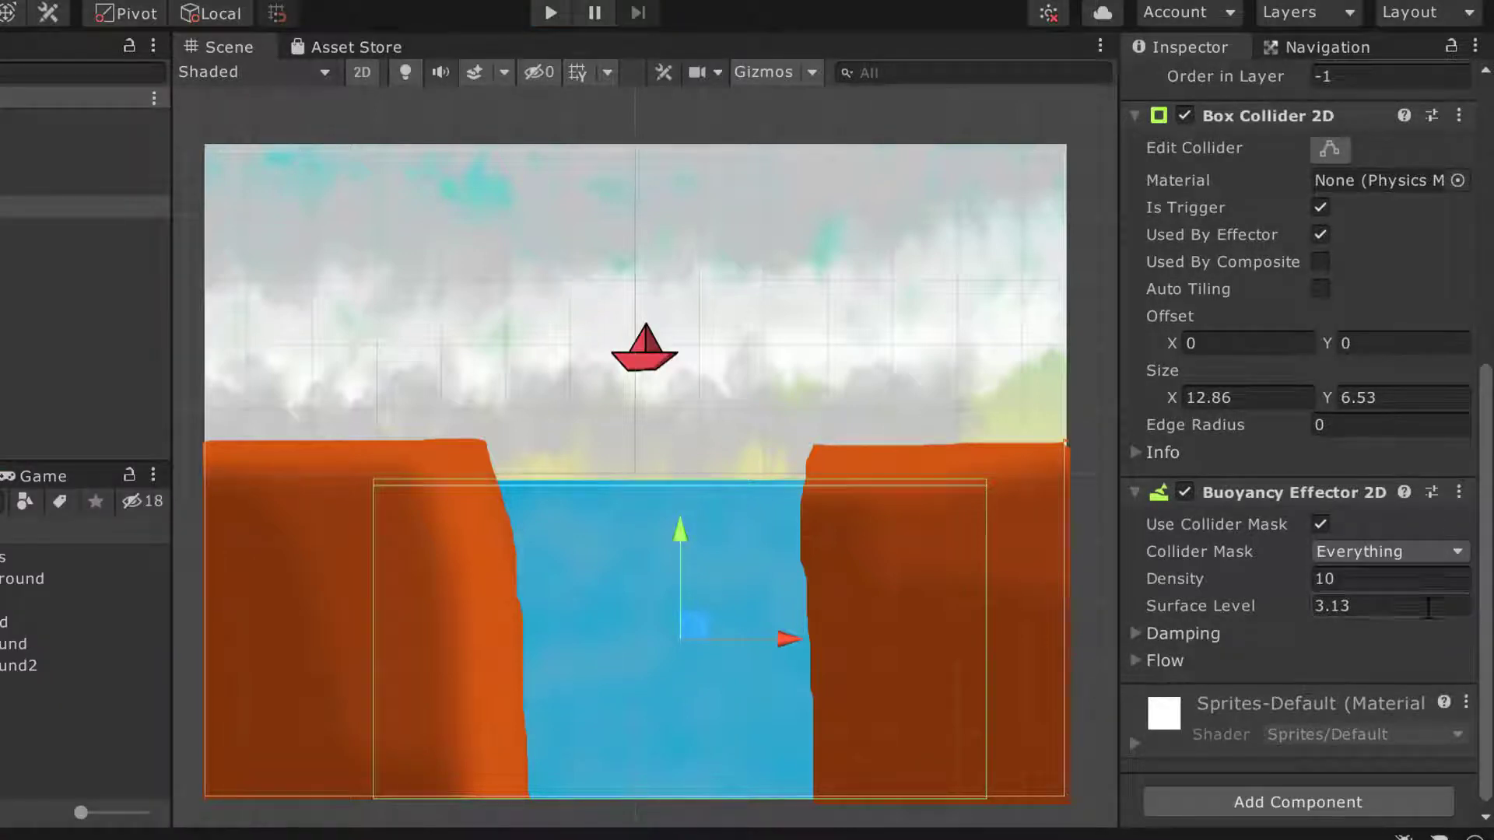
left_click(1152, 633)
left_click(1345, 660)
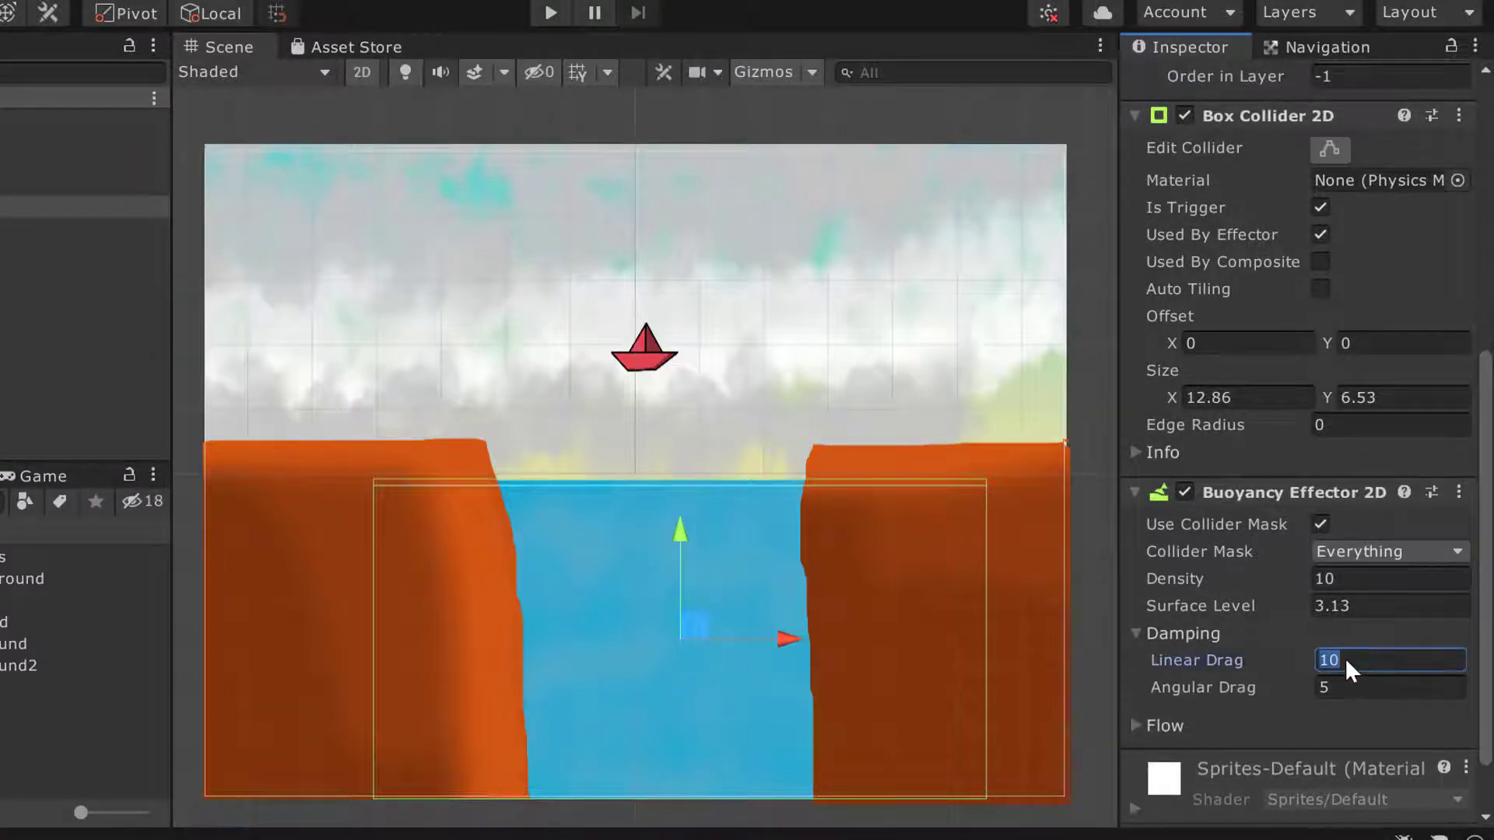
left_click(544, 13)
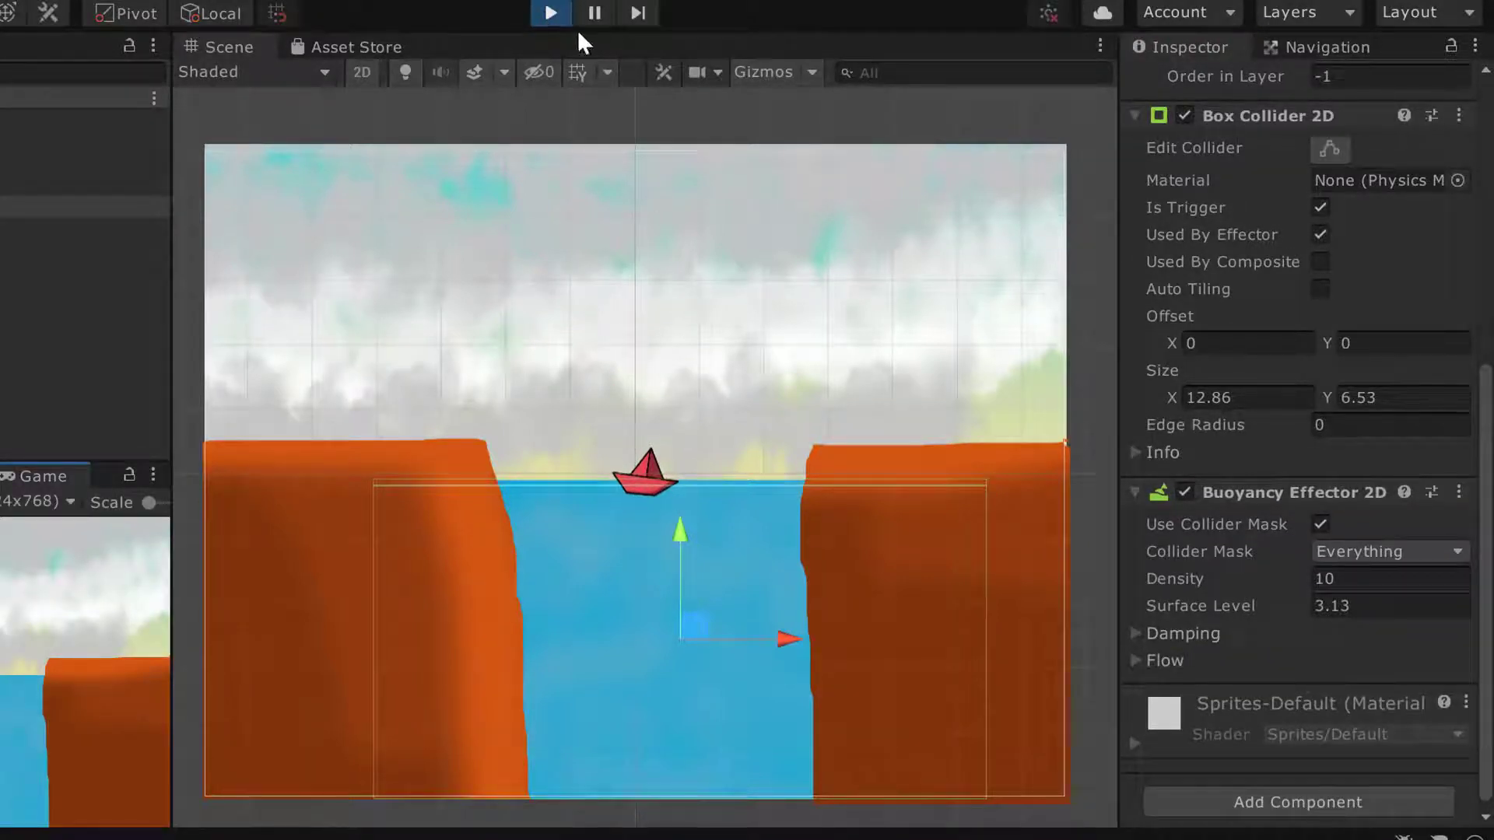
End the test run and select the boat to view its properties
left_click(550, 12)
left_click(1151, 628)
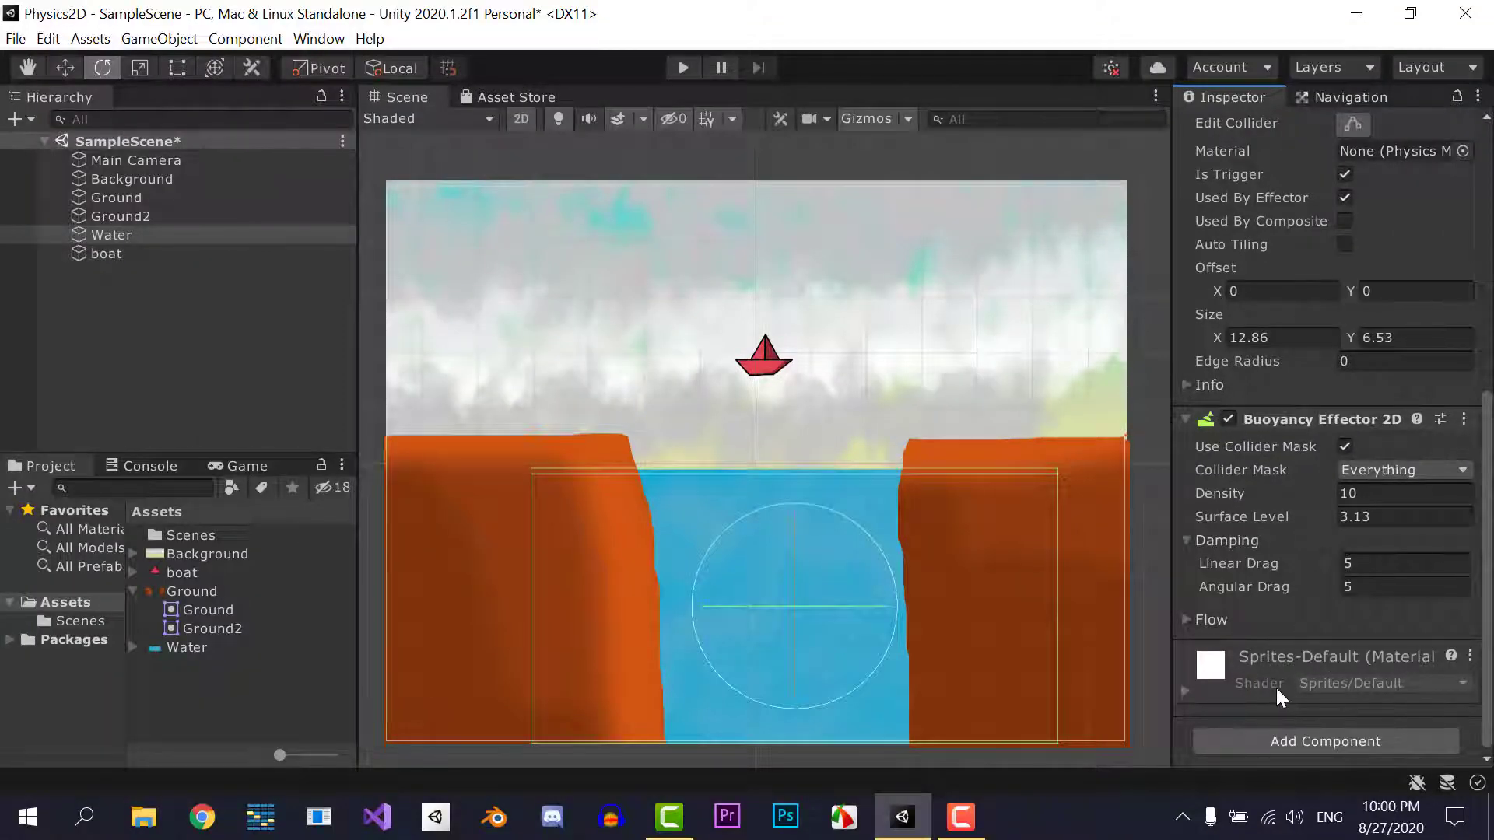
scroll(1322, 350, "up", 5)
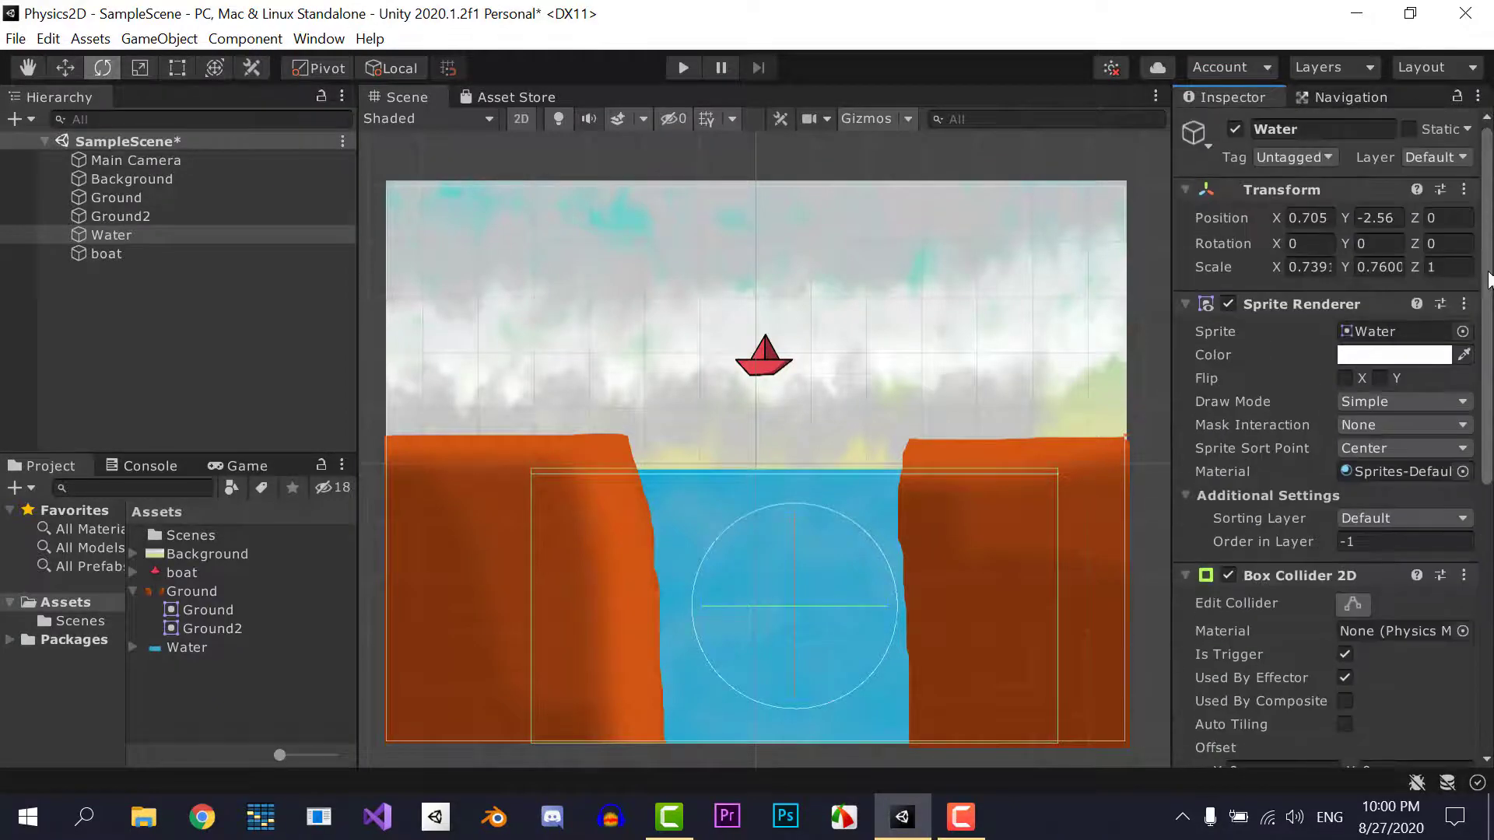
left_click(105, 252)
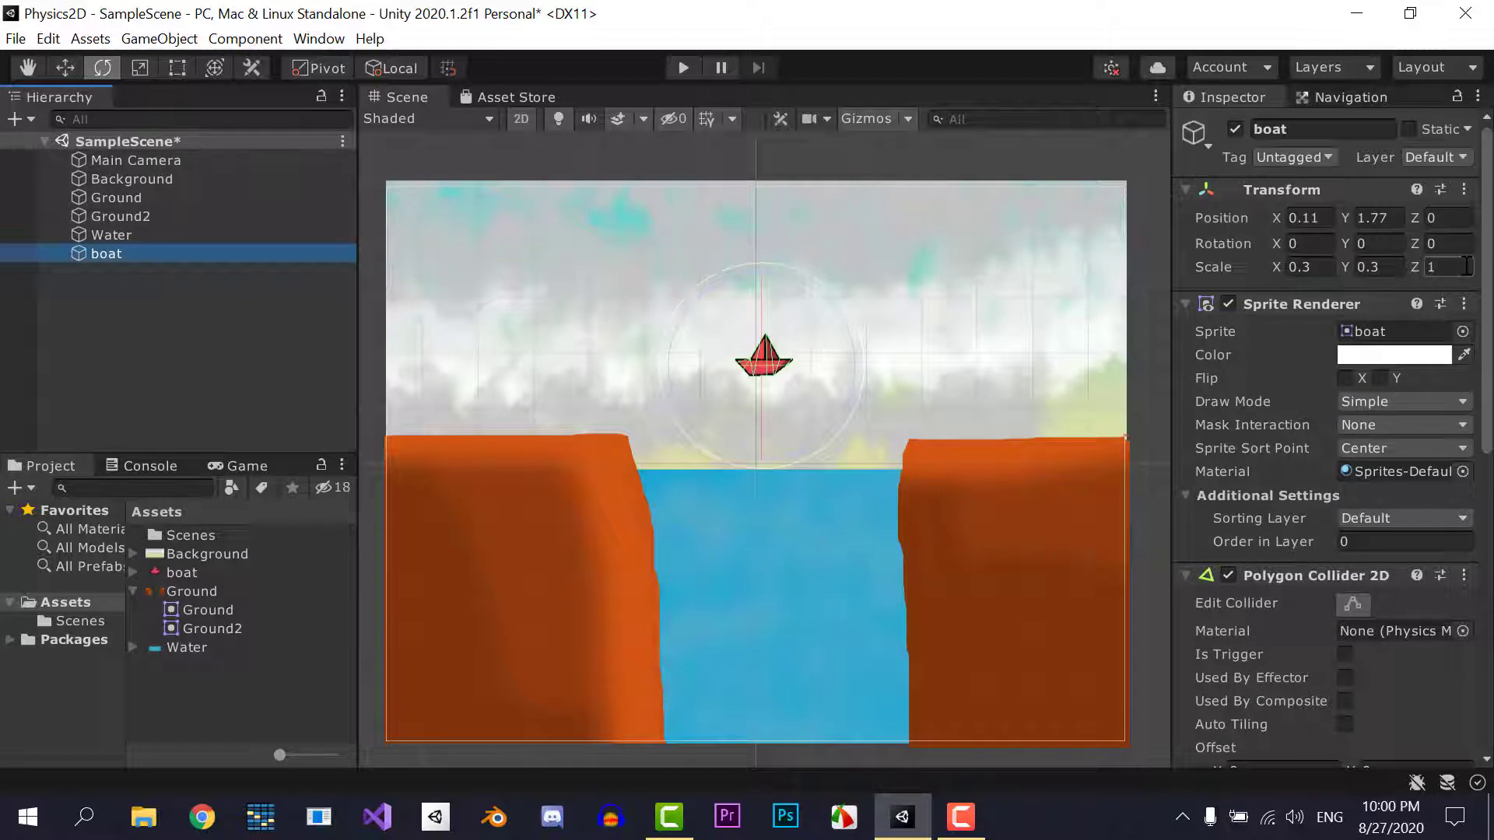
Tilt the boat to a Z rotation of 50
left_click(1445, 244)
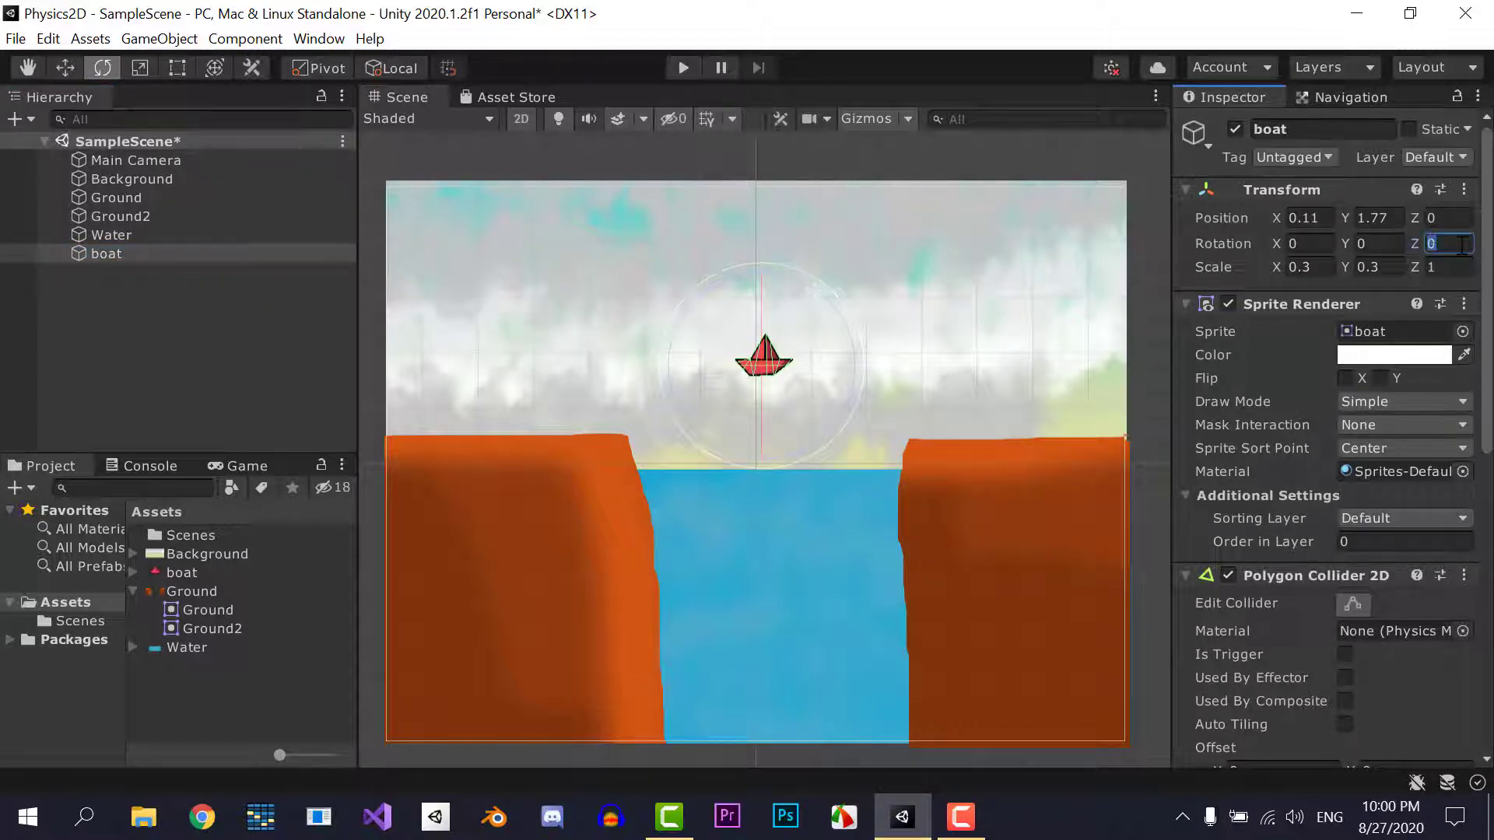
type("50")
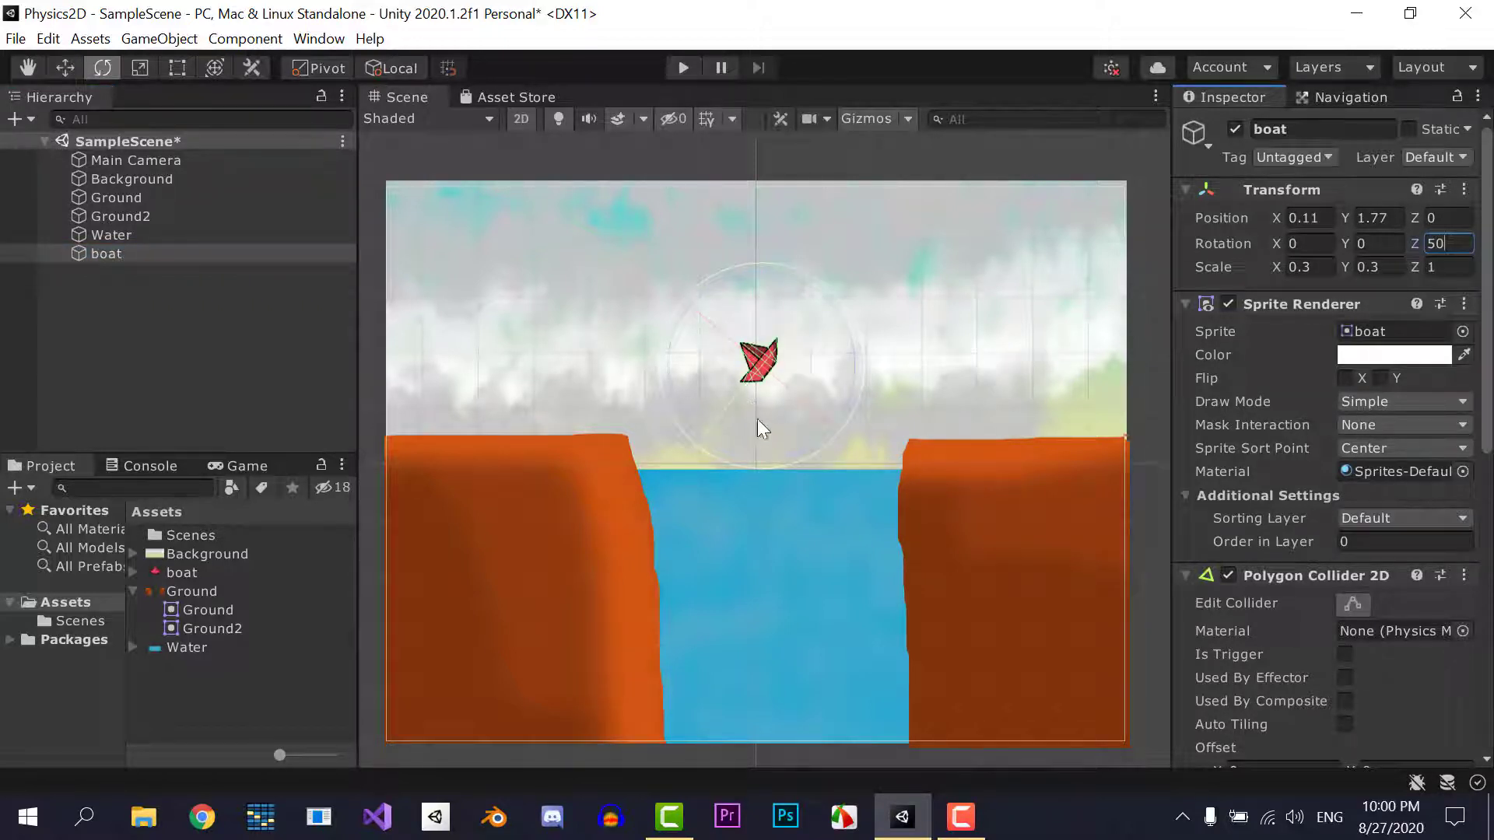
key("Return")
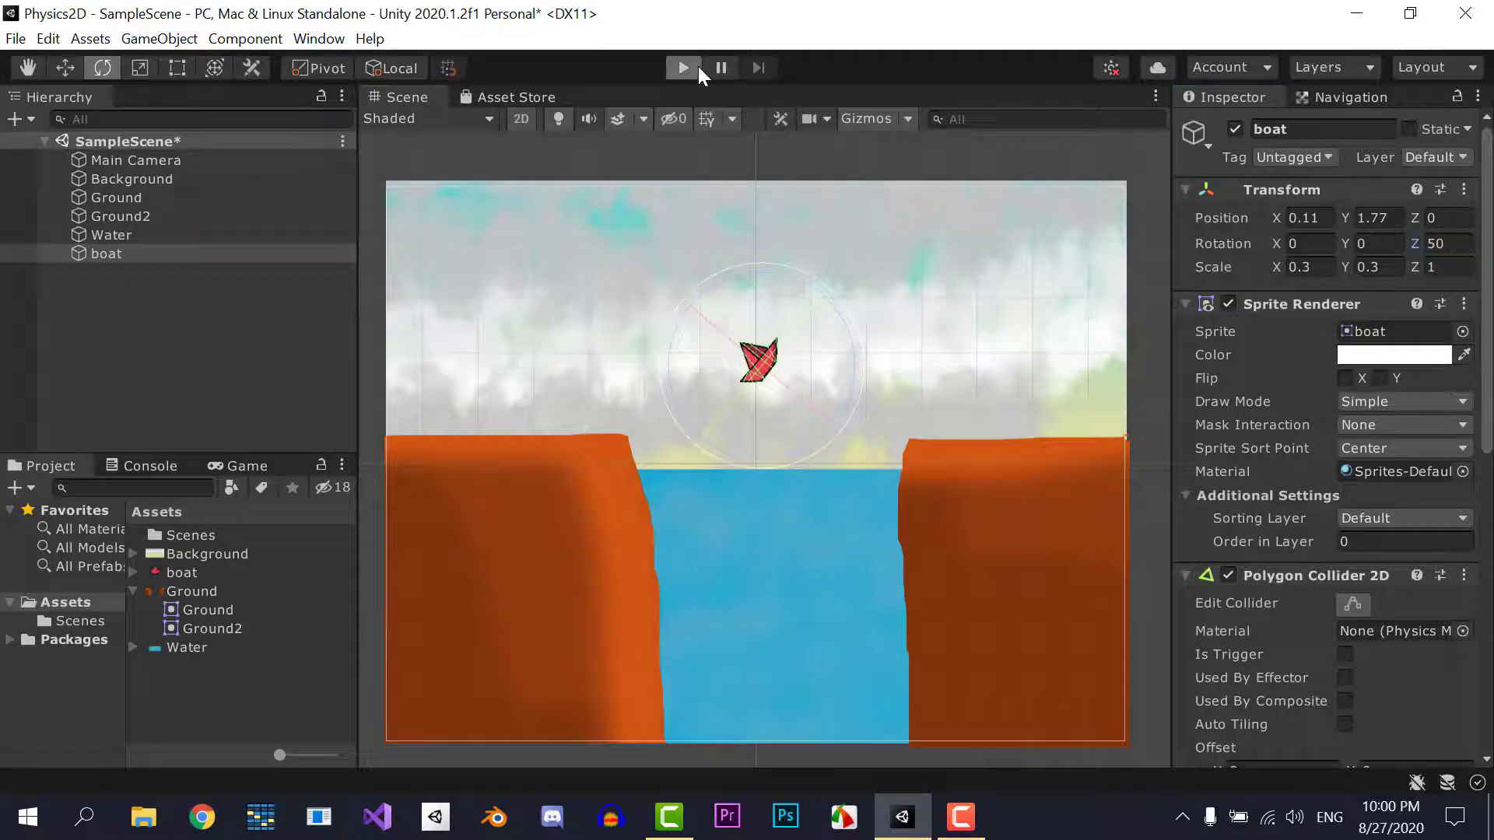
Play-test the tilted boat settling upright on the water
left_click(698, 67)
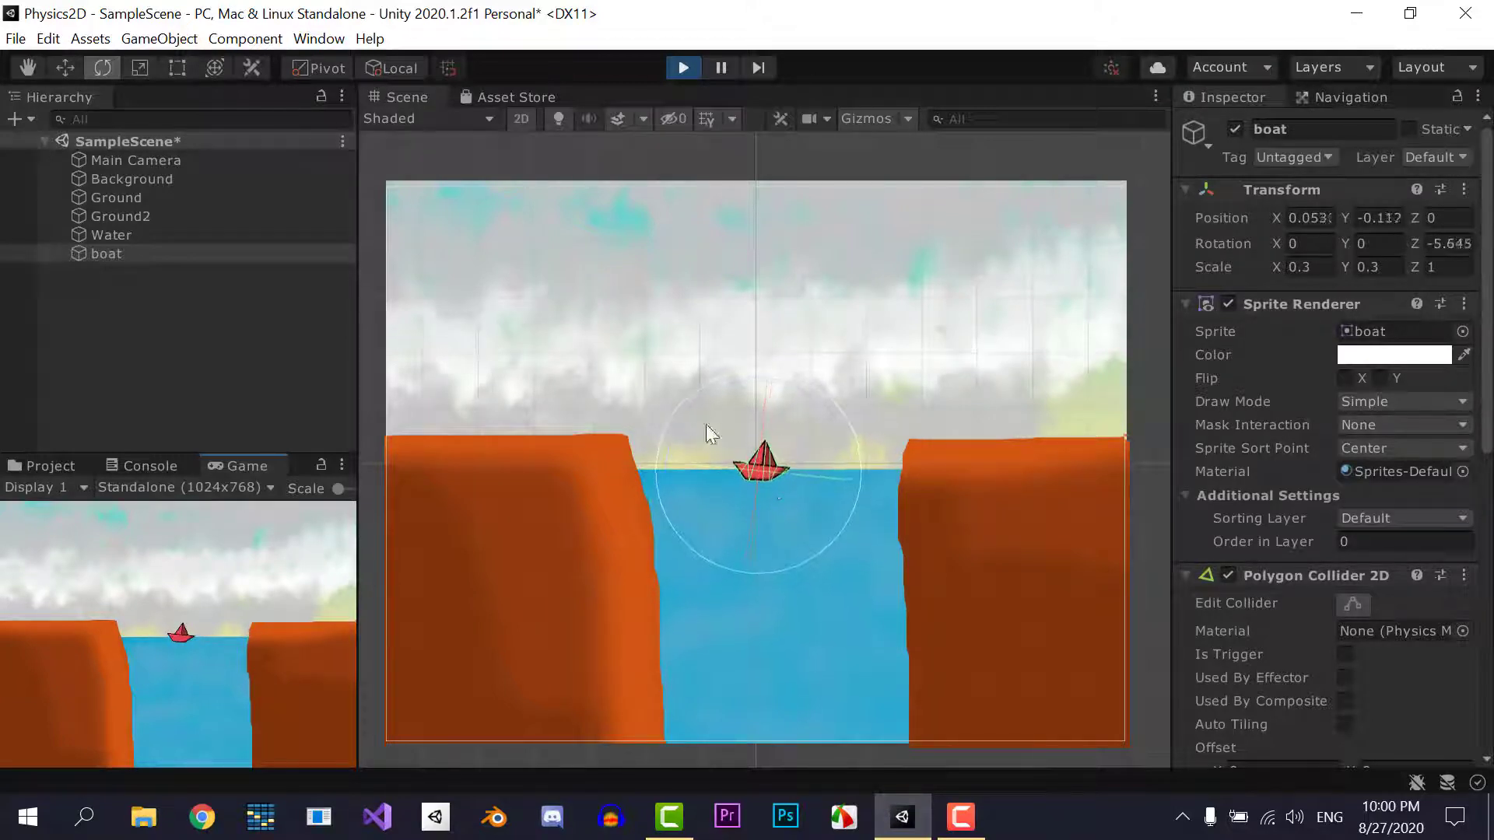
left_click(677, 69)
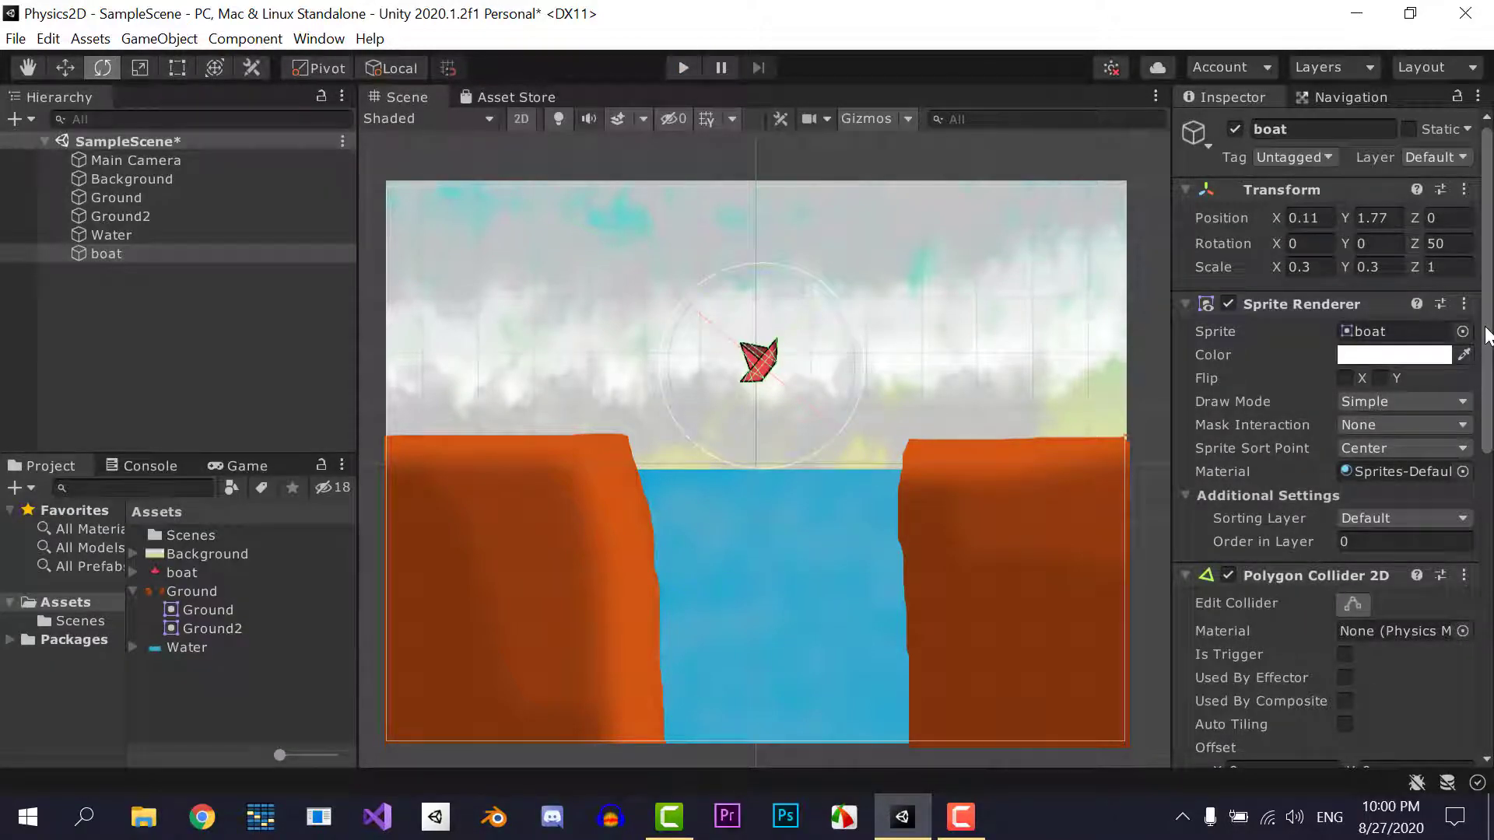
left_click_drag(1488, 336, 1473, 706)
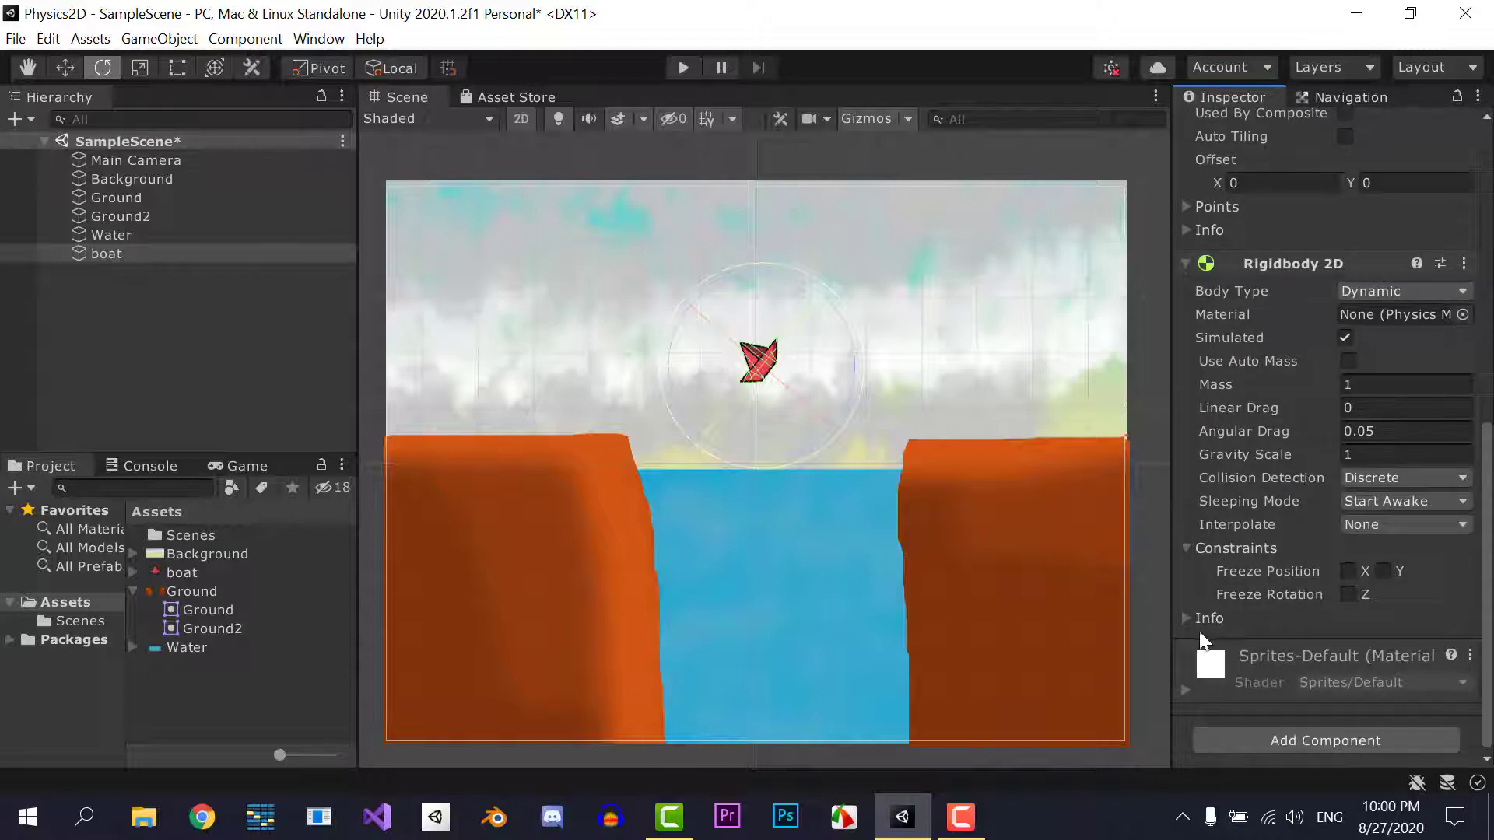
Set the water's Angular Drag damping to 10
left_click(101, 233)
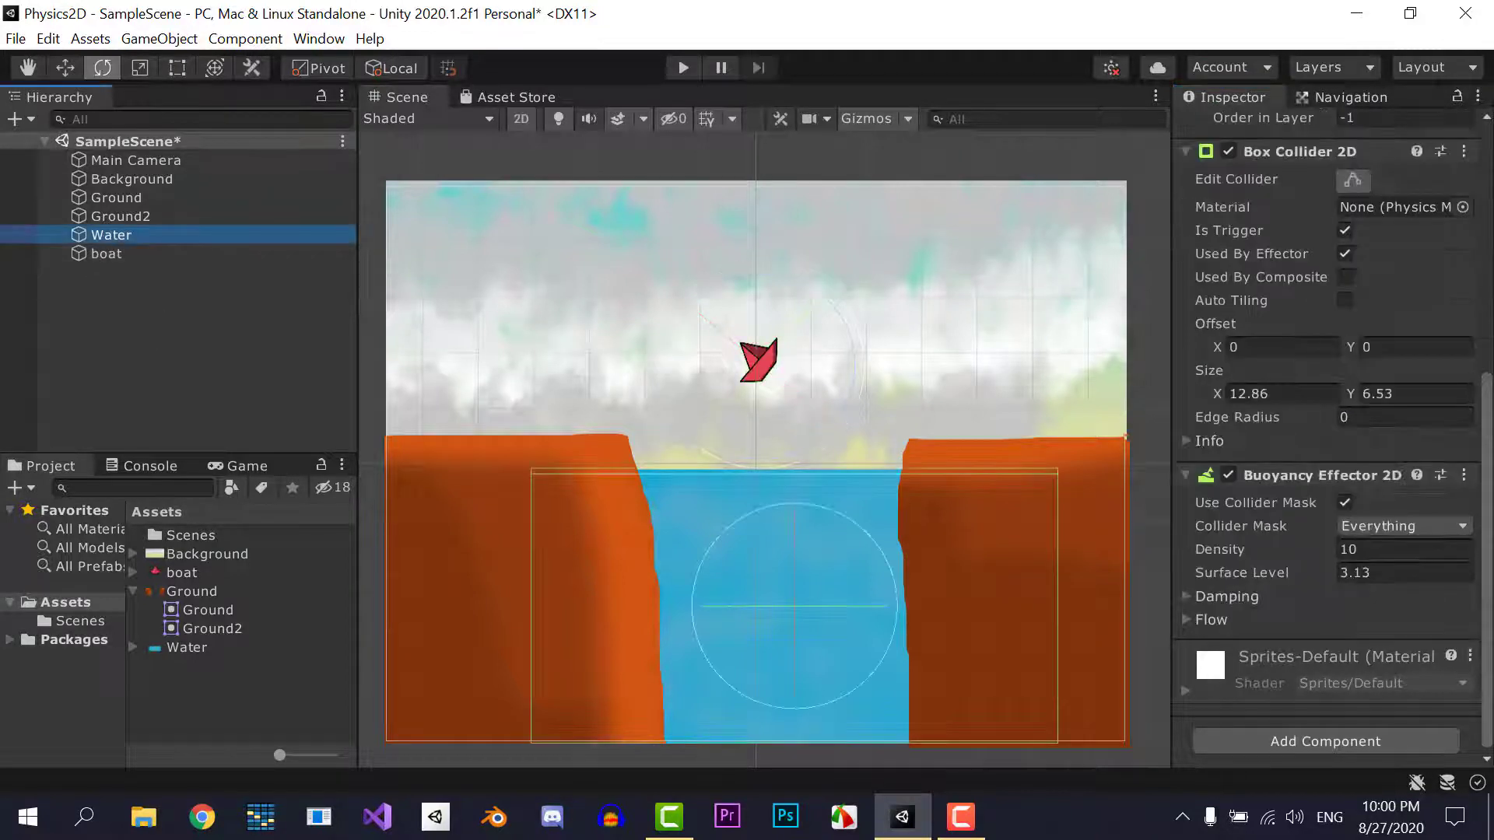
left_click(1194, 597)
left_click(1373, 642)
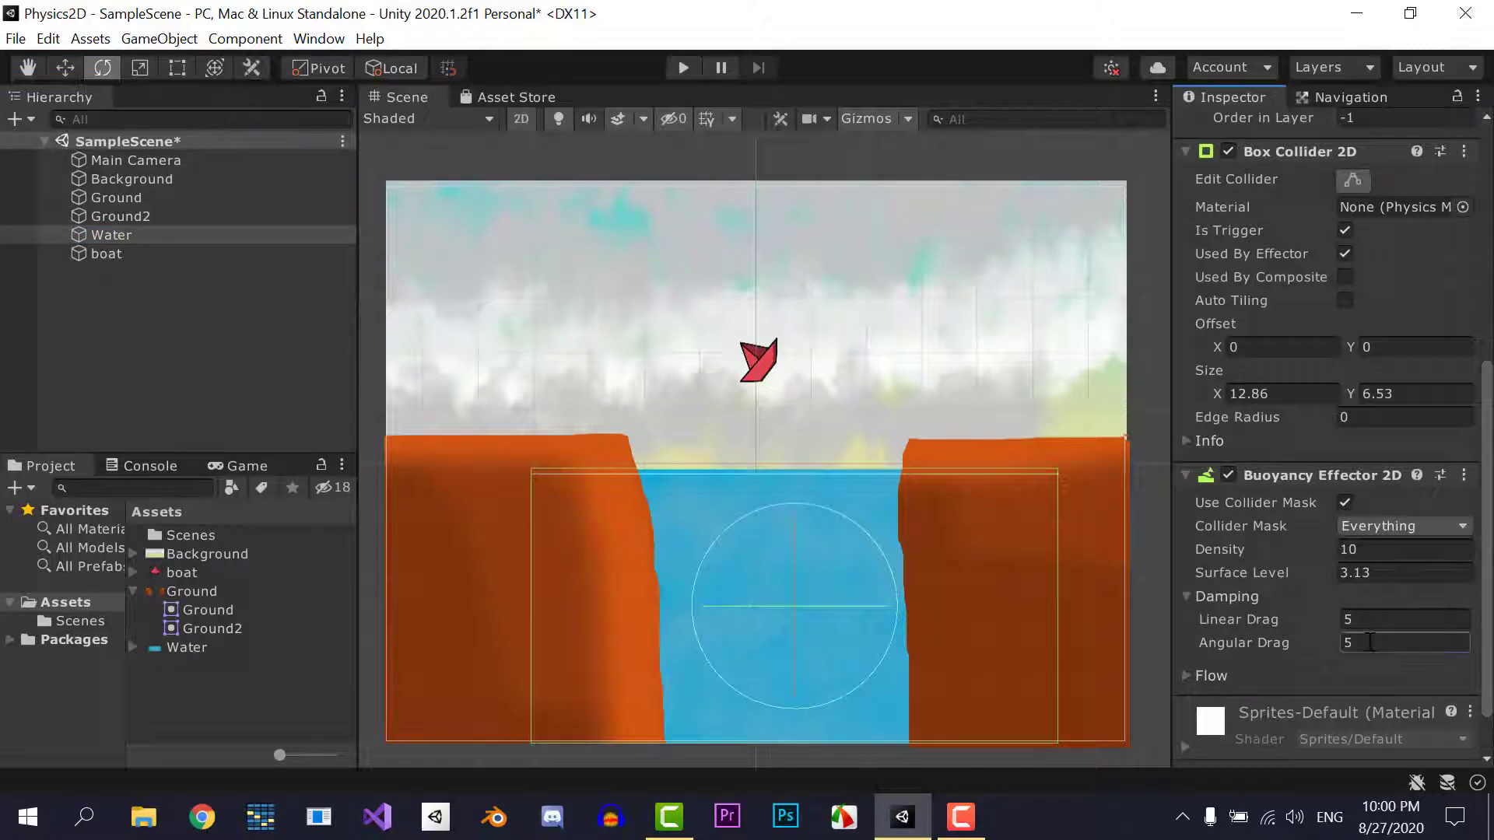
type("10")
left_click_drag(1487, 533, 1487, 292)
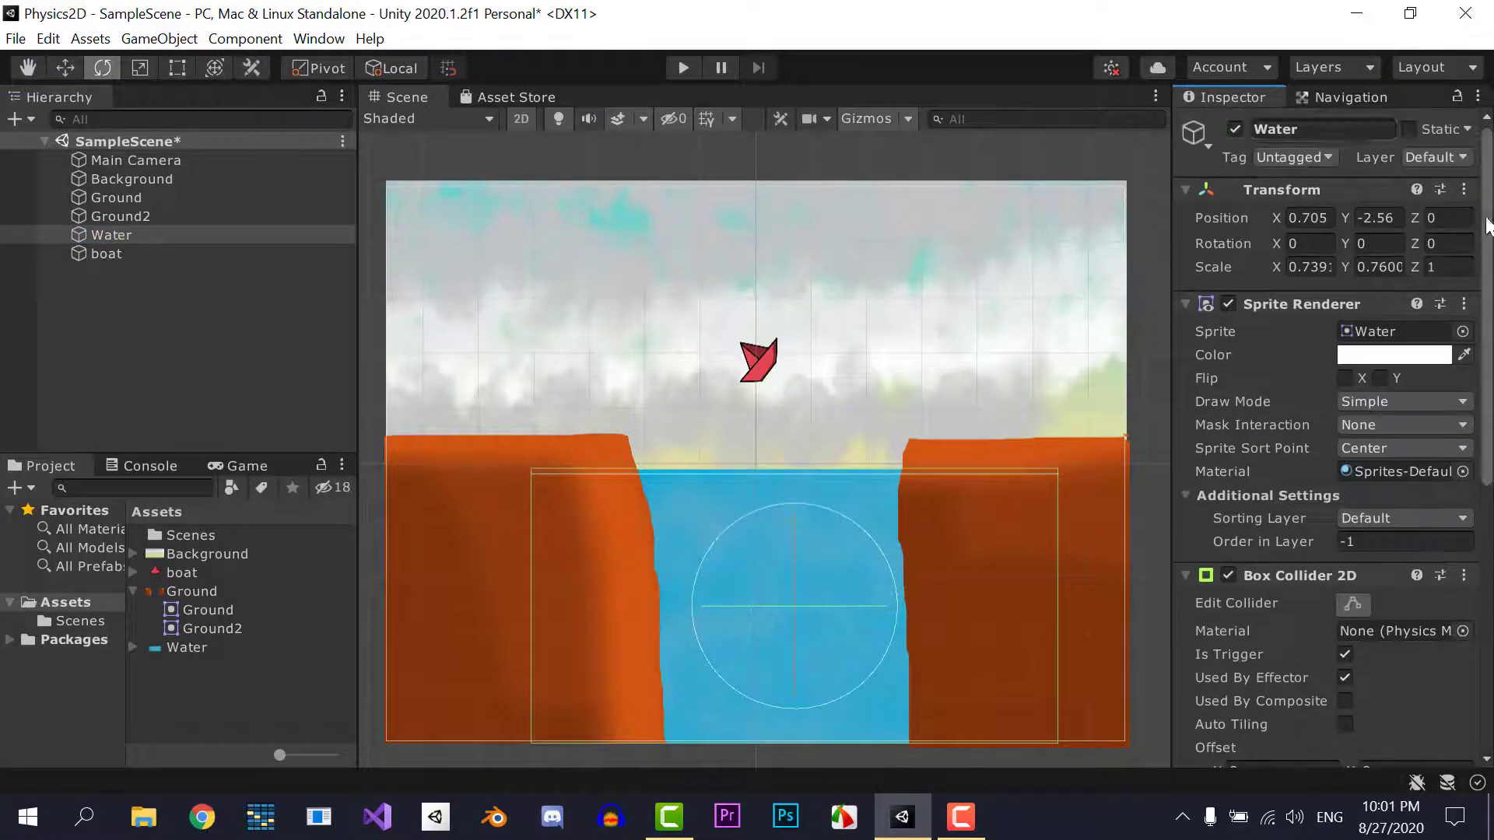
Play-test the tilted boat with Angular Drag 10, watching its rotation
left_click(679, 68)
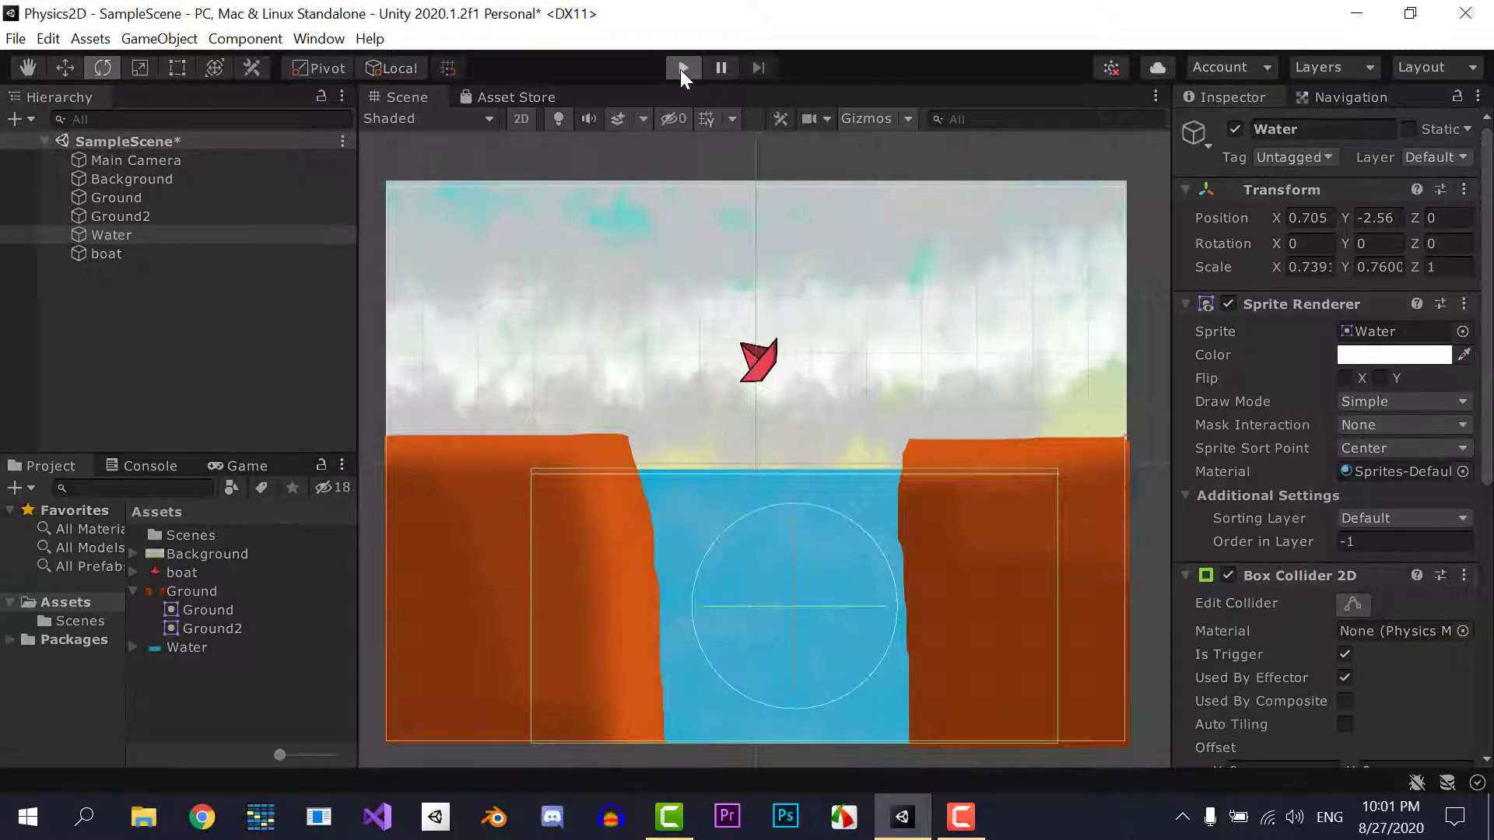
left_click(137, 252)
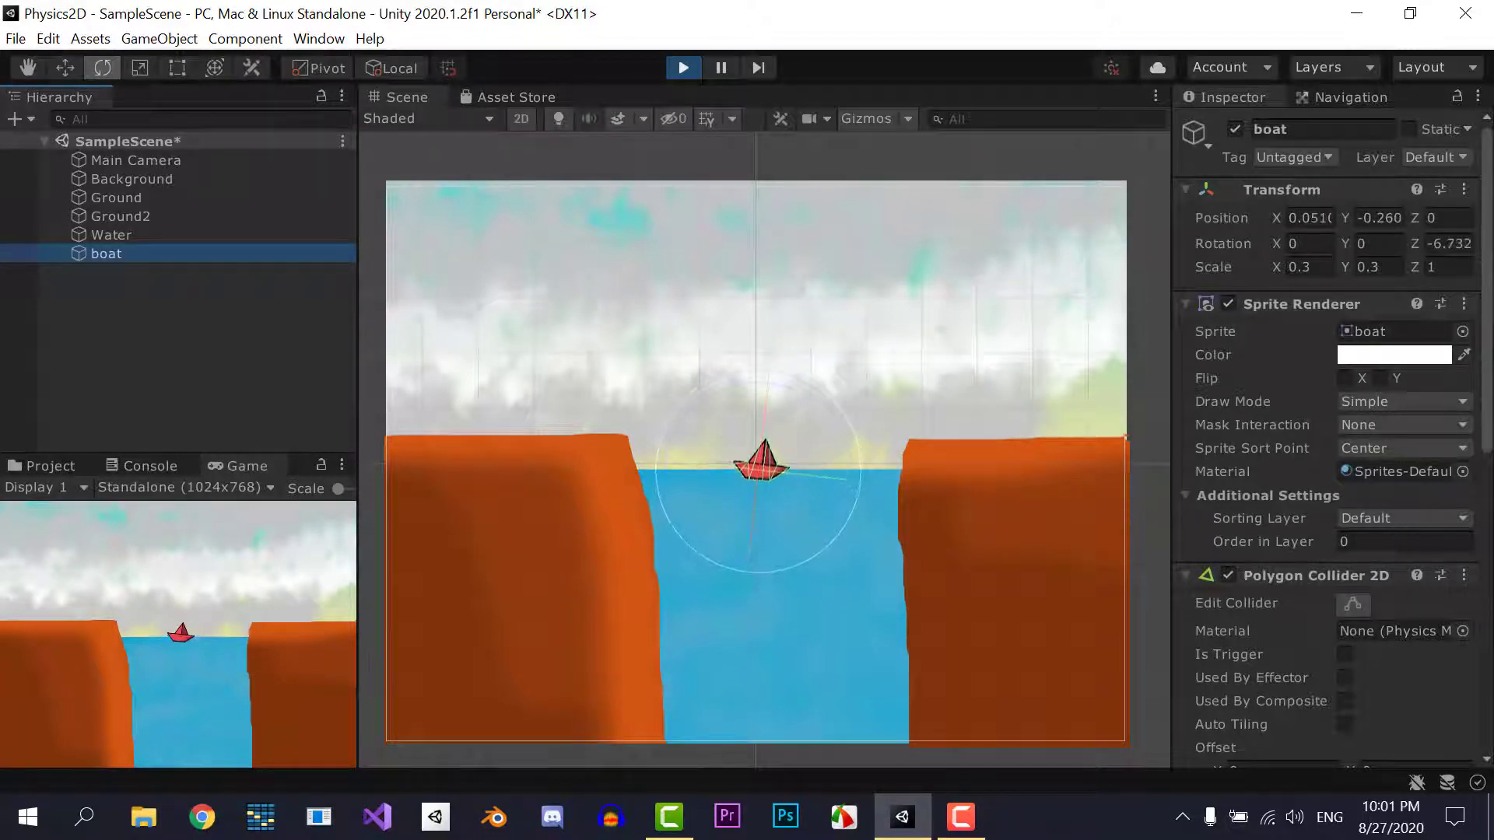
left_click(683, 68)
Select the boat and start another play-test
scroll(1462, 669, "down", 3)
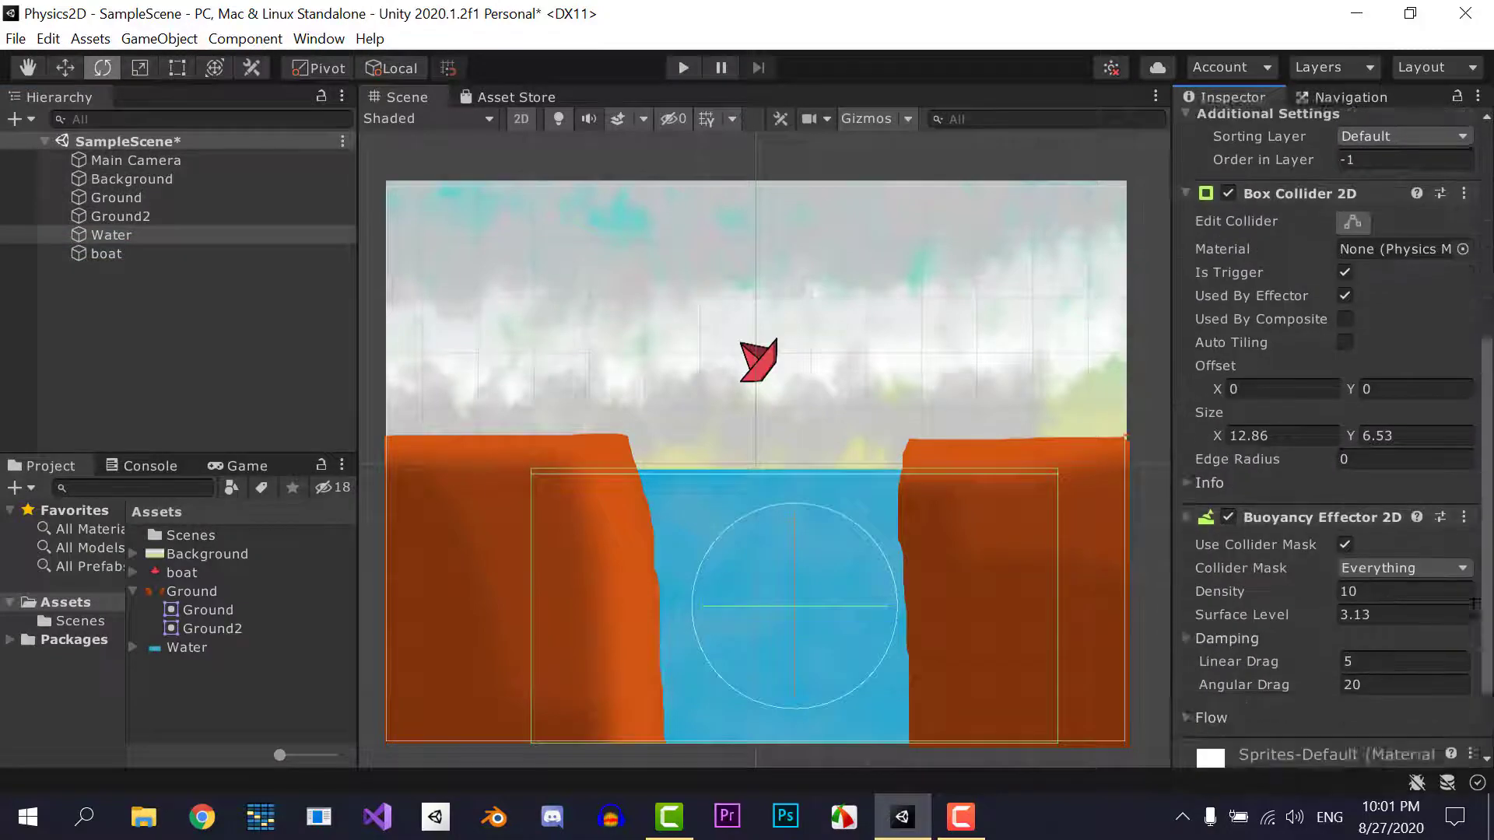
scroll(1467, 677, "down", 3)
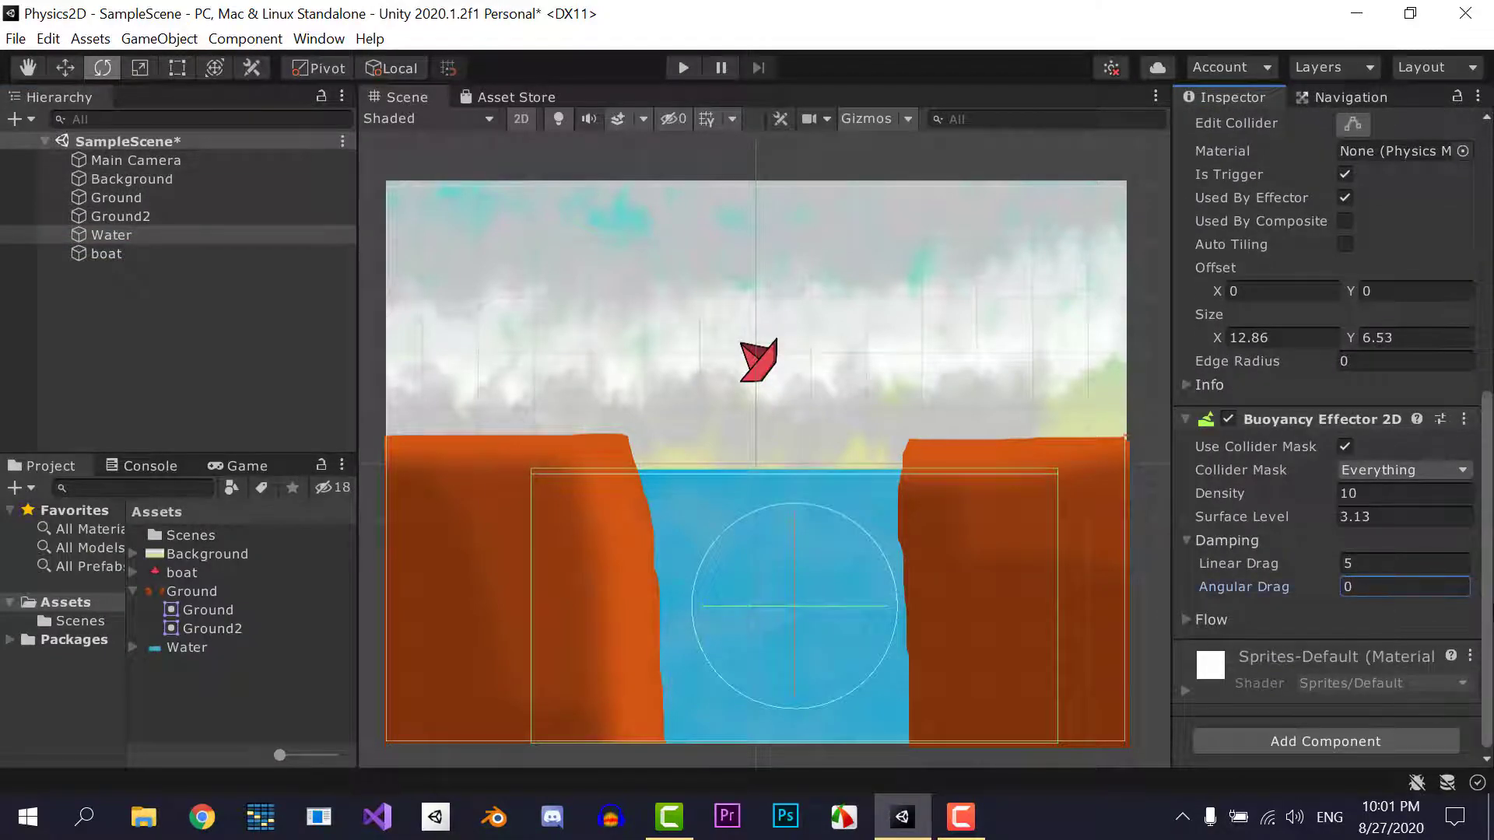
scroll(1478, 596, "up", 6)
scroll(1322, 467, "up", 1)
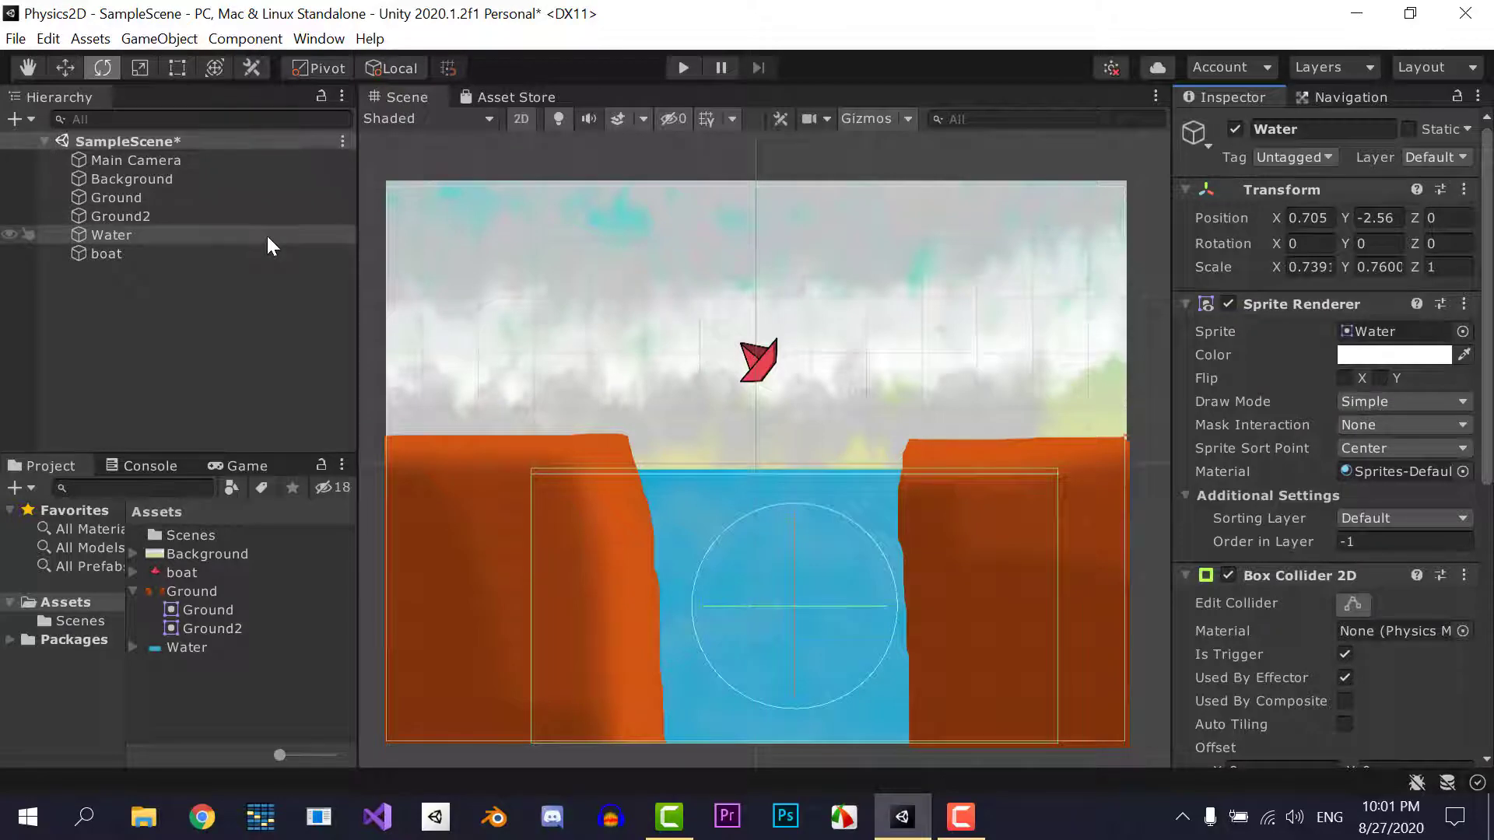
left_click(176, 255)
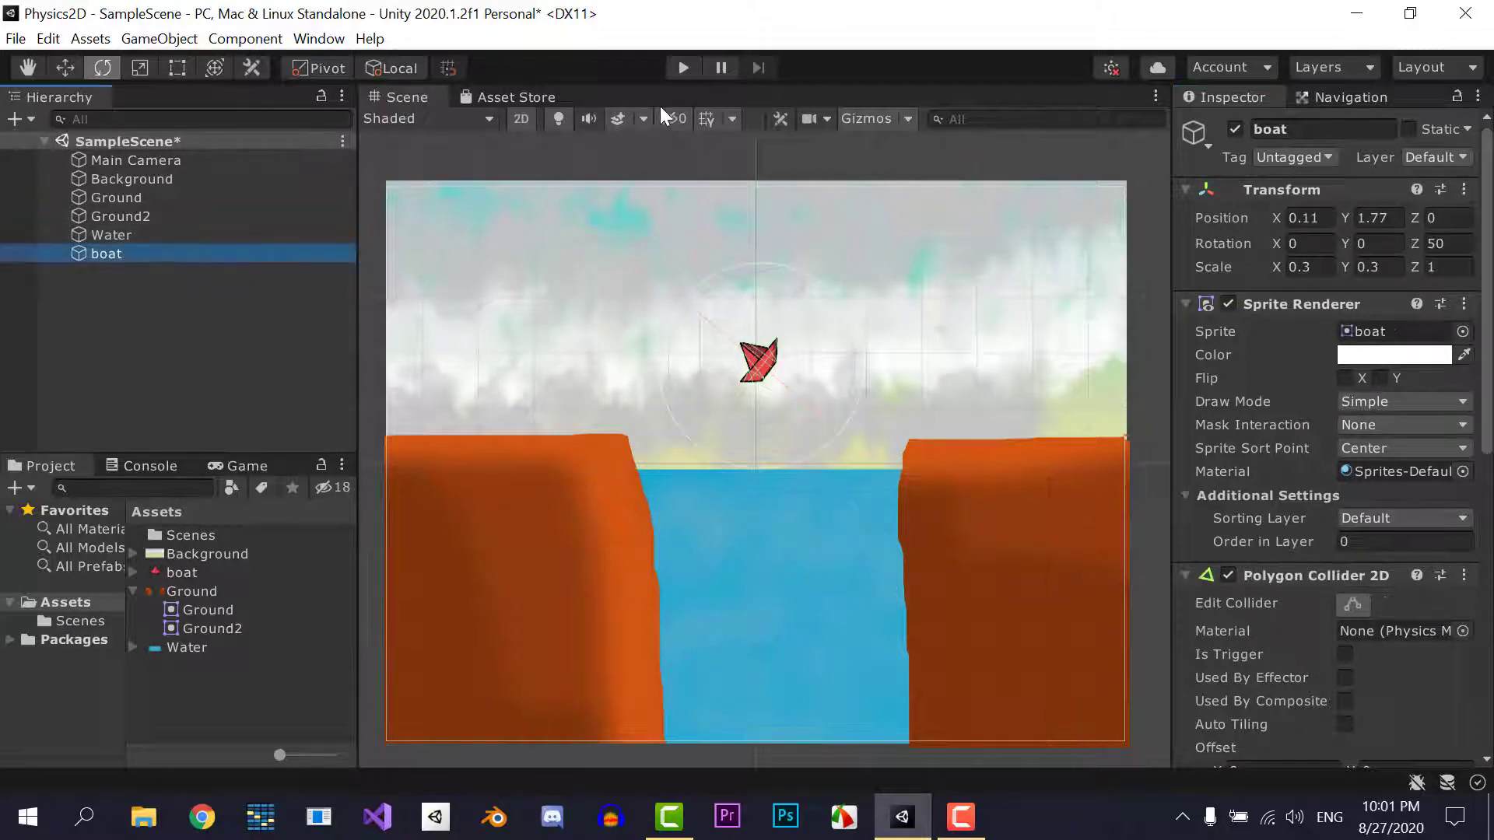
left_click(688, 66)
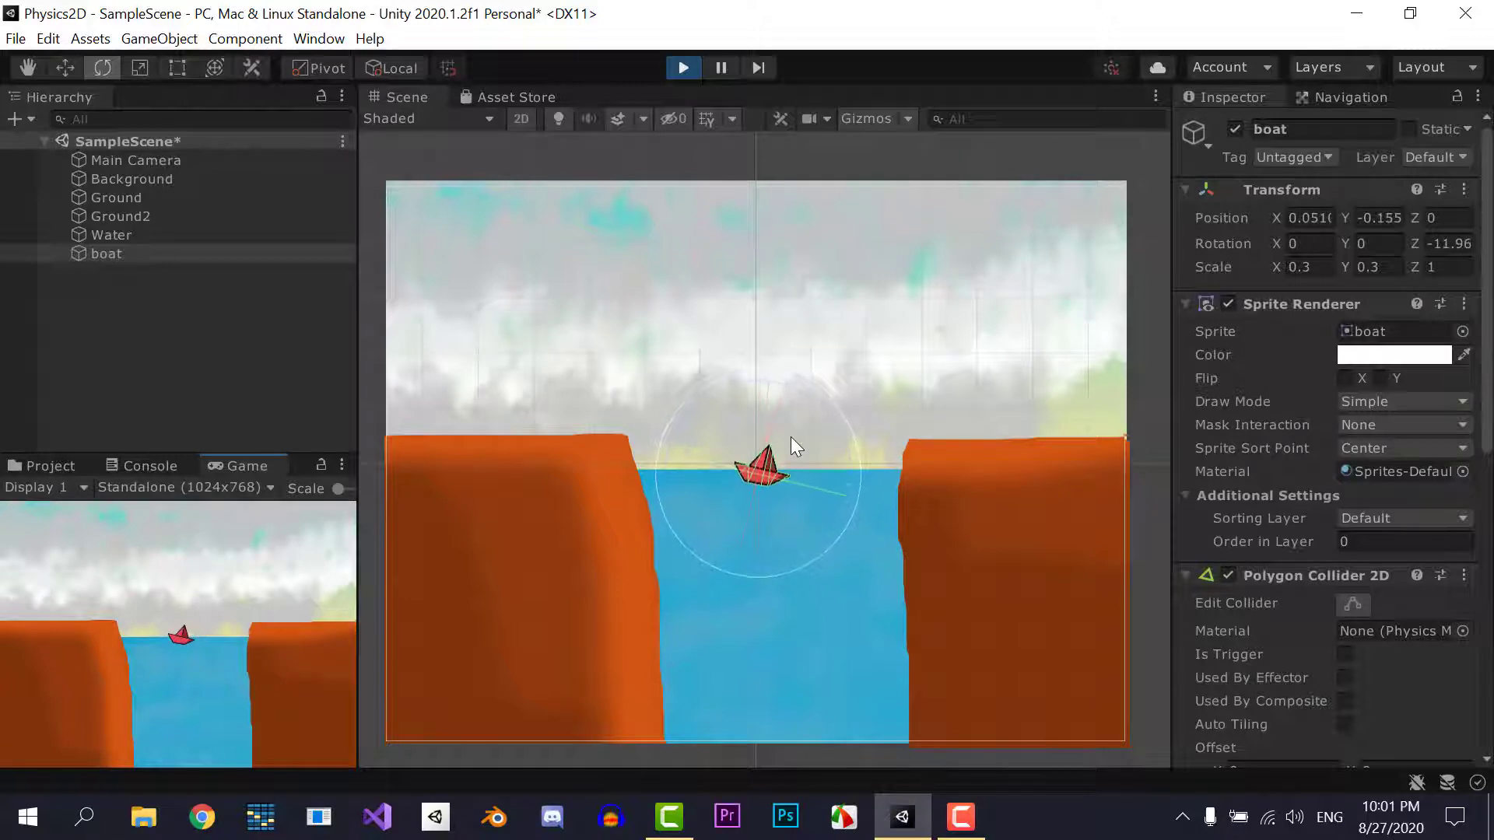
Stop the run, save the scene, and show the water's flow settings
left_click(682, 68)
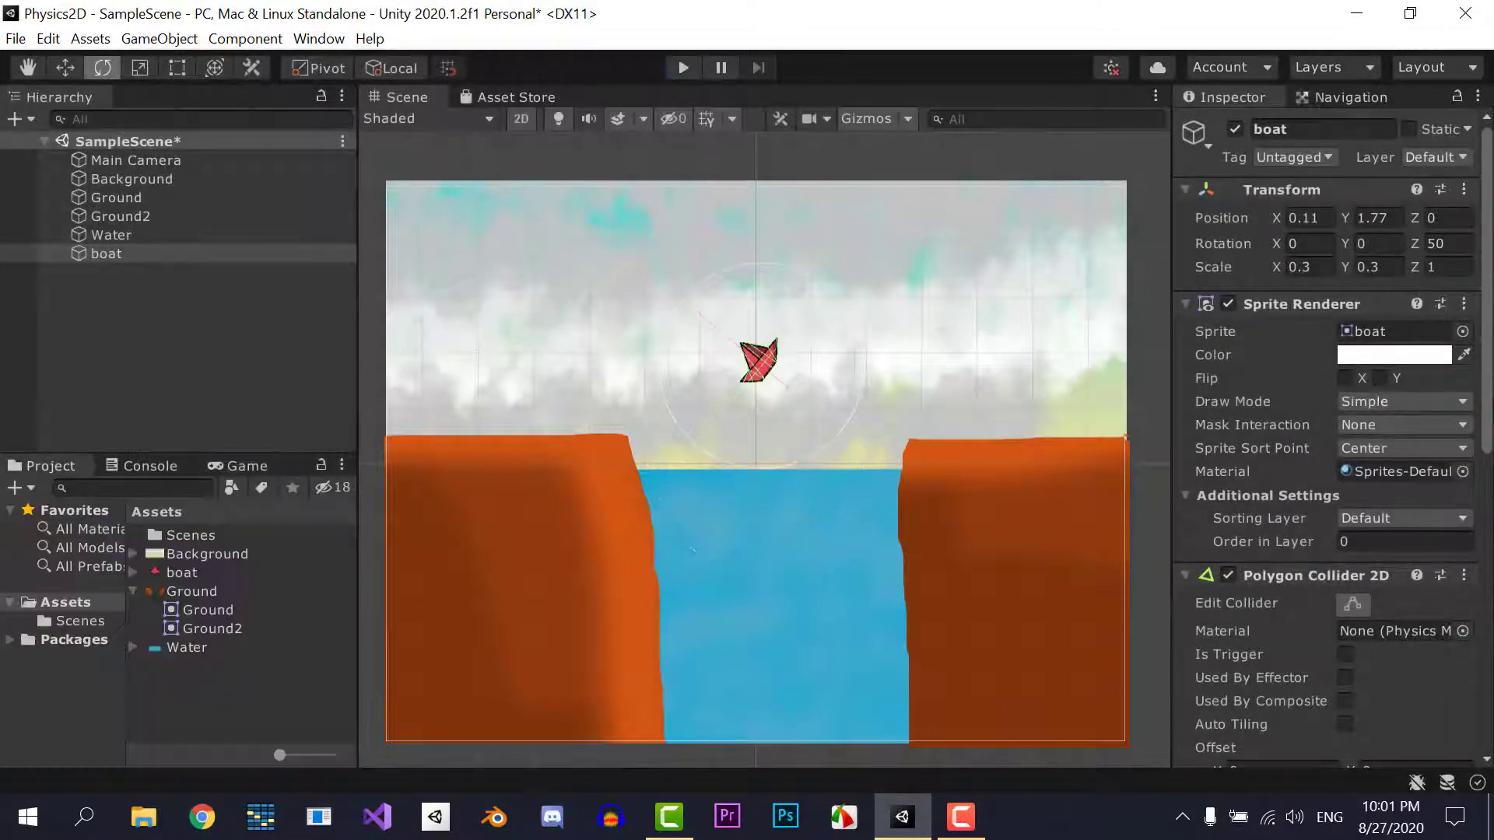
scroll(1326, 436, "down", 3)
scroll(1327, 435, "down", 10)
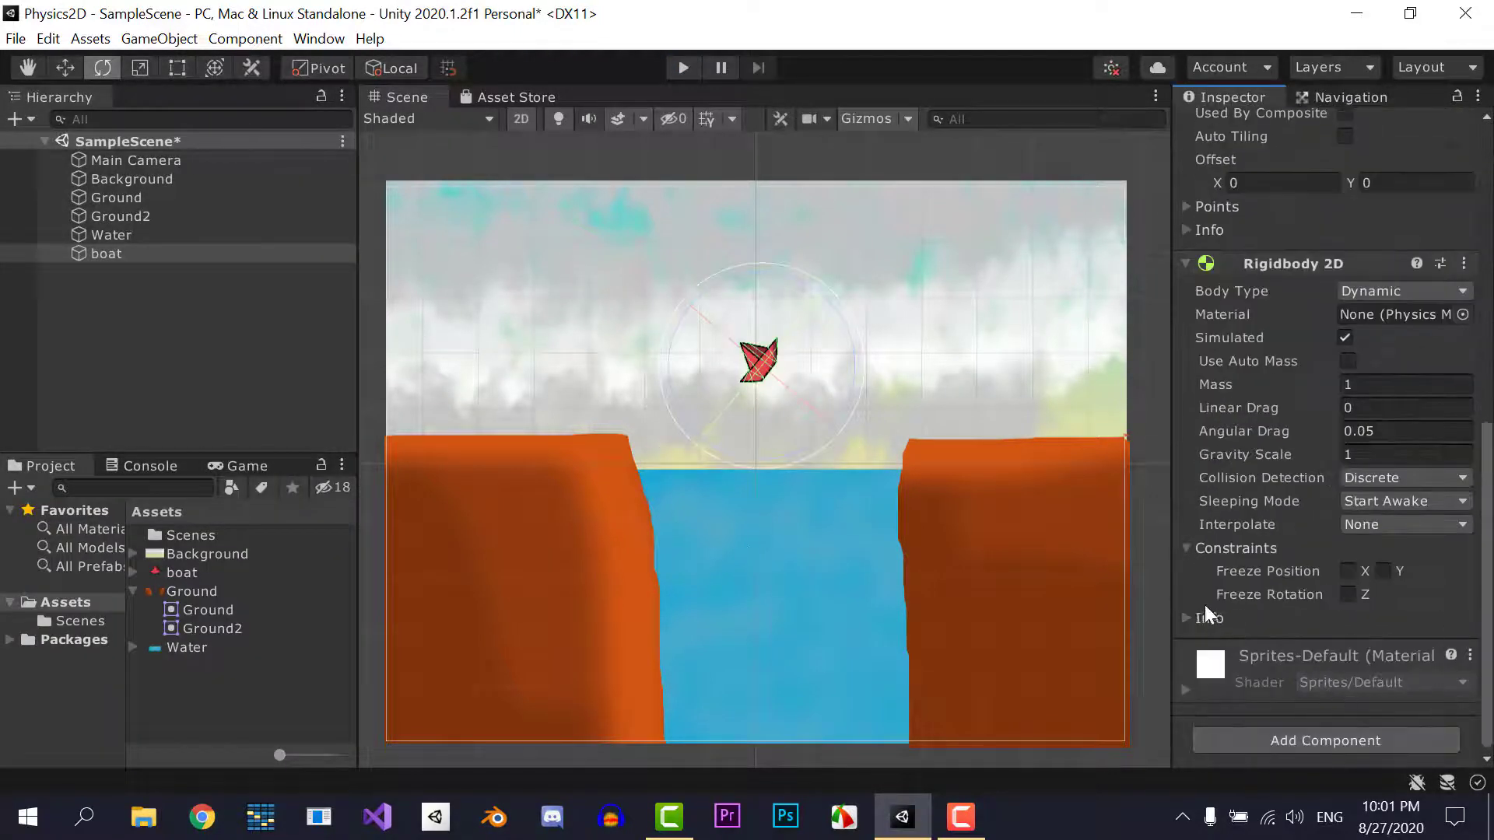
left_click(109, 235)
key("ctrl+s")
left_click(1192, 621)
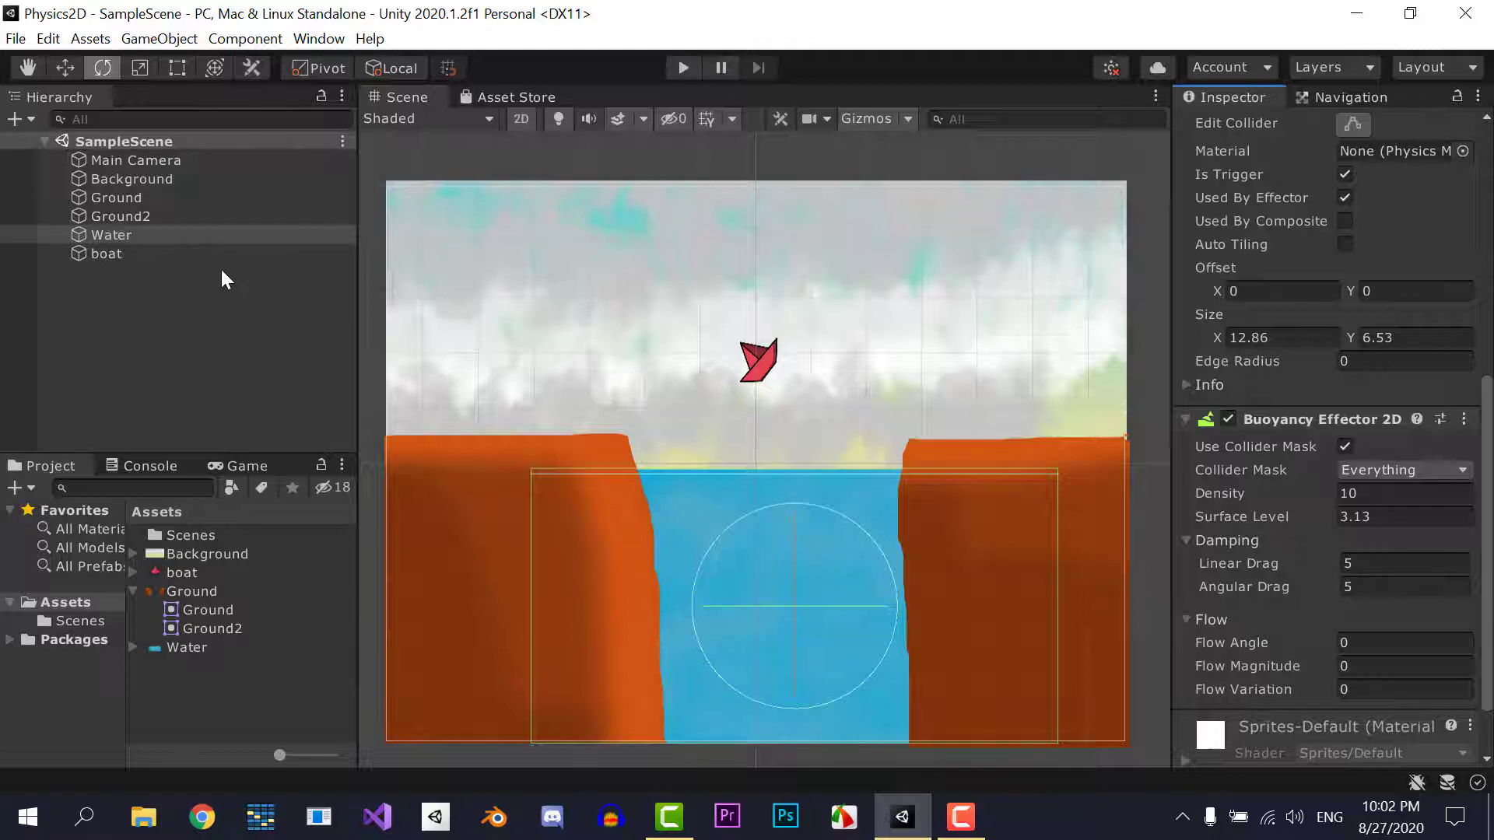
Reset the boat's Z rotation to 0 and give it a quick play-test
left_click(168, 251)
mouse_move(1490, 486)
left_mouse_down()
mouse_move(1488, 238)
mouse_move(1485, 576)
left_mouse_up()
left_click(1449, 243)
type("0")
key("Return")
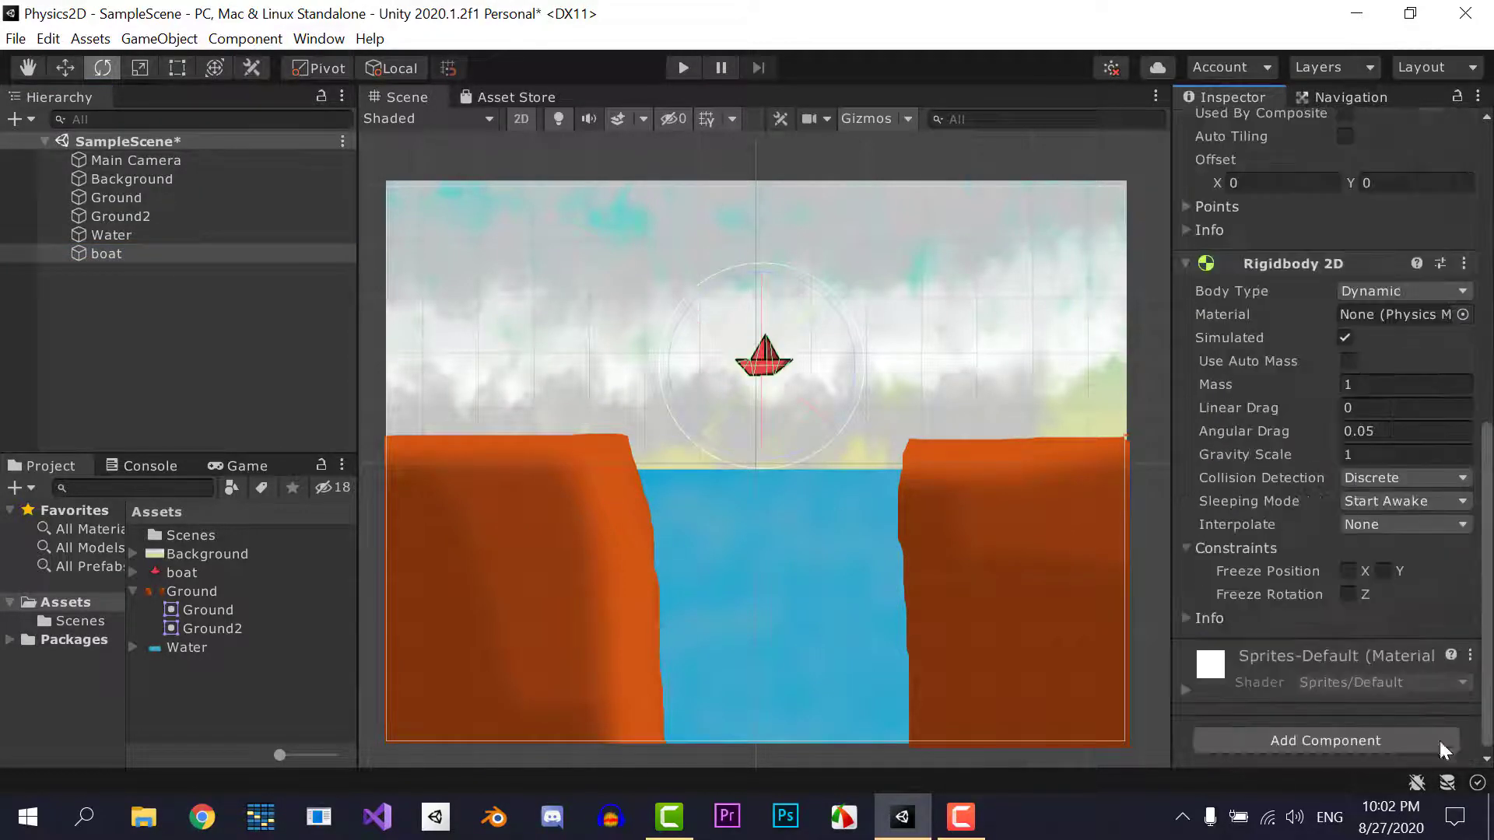
left_click(683, 67)
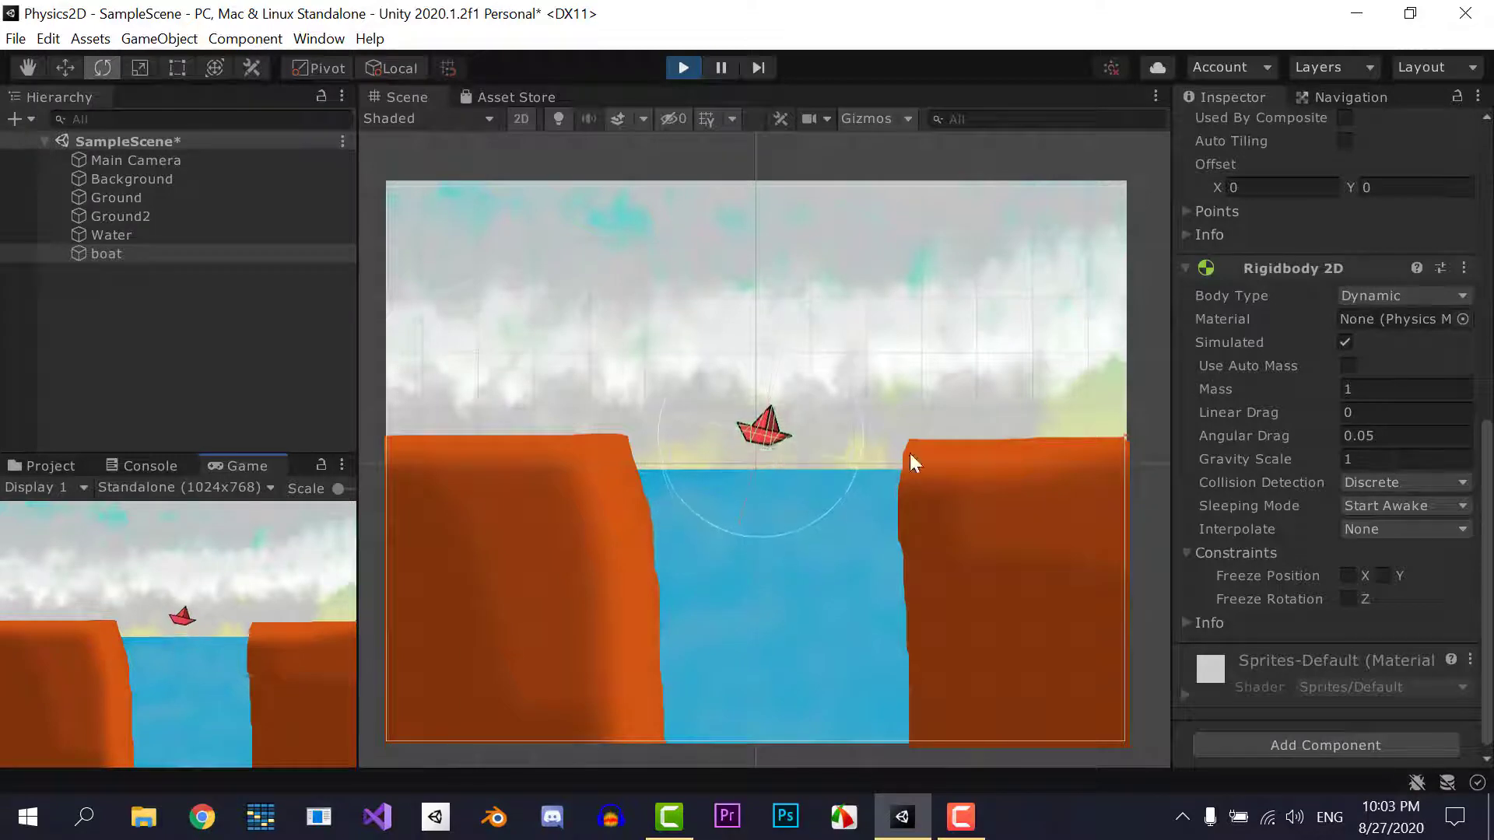
left_click(699, 68)
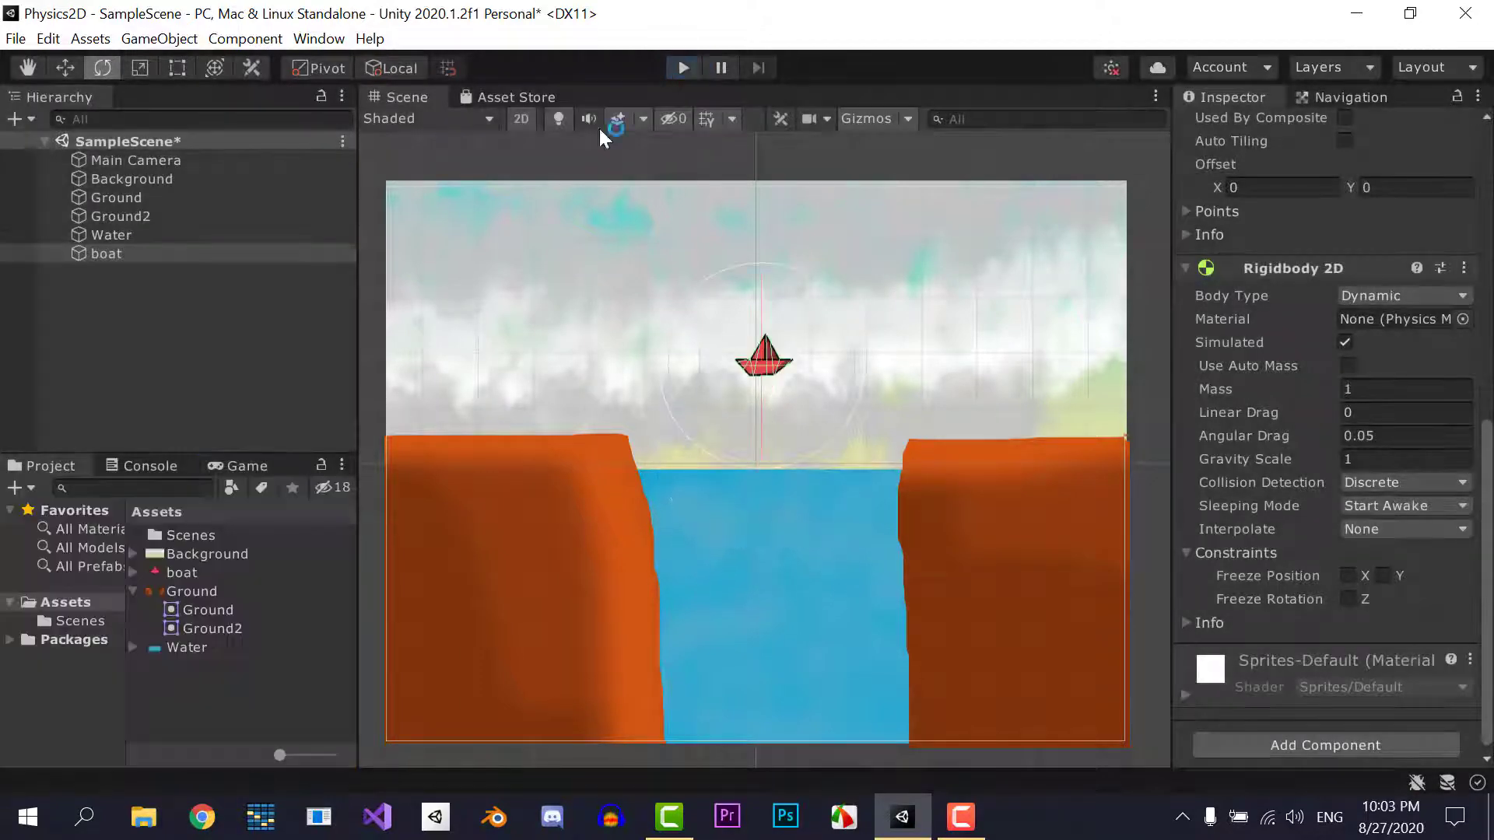
Set the water's Flow Magnitude to 10 and run the scene
left_click(190, 234)
left_click(1487, 433)
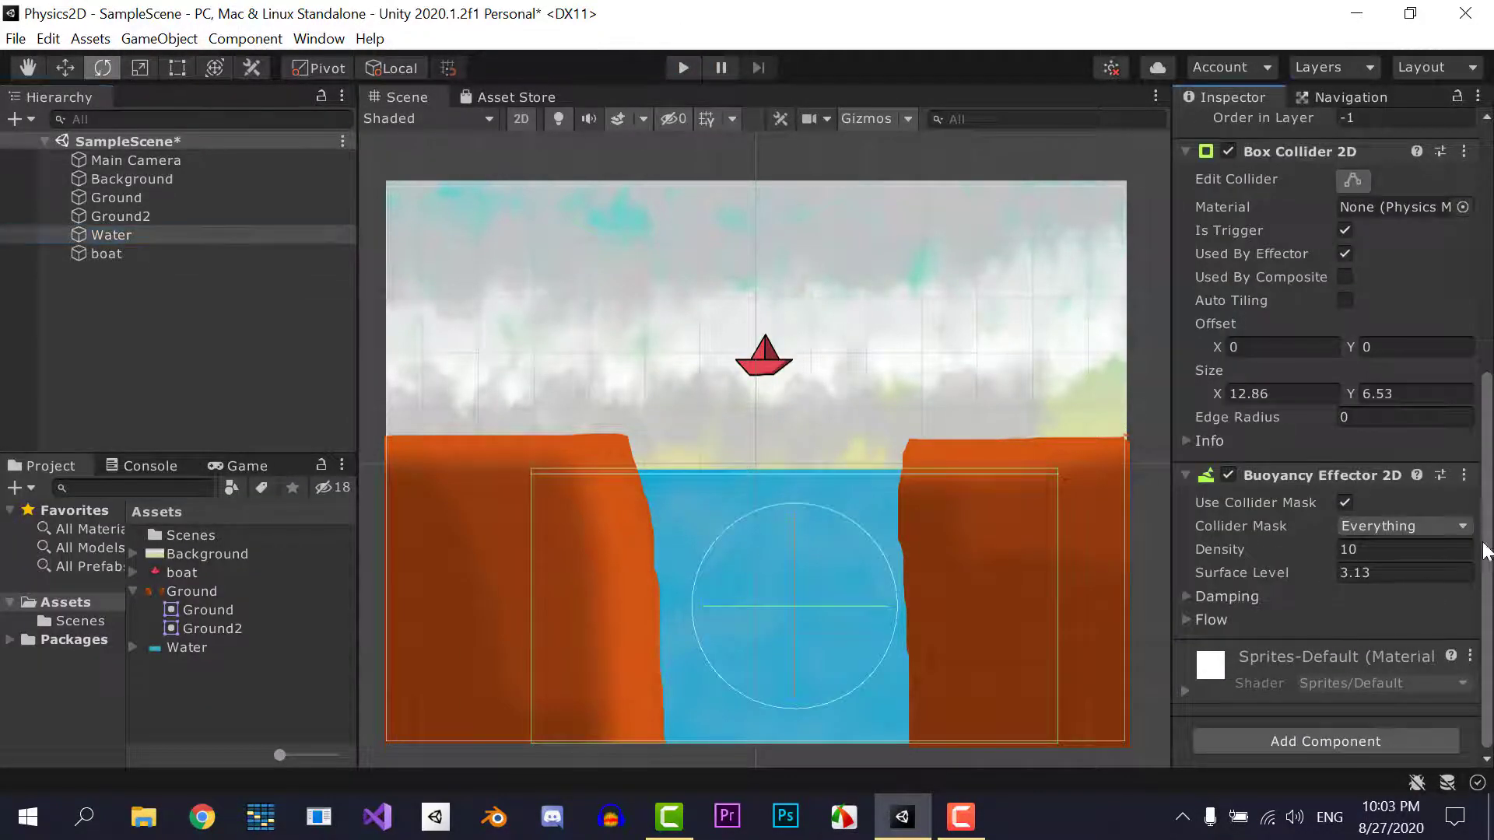
left_click(1186, 620)
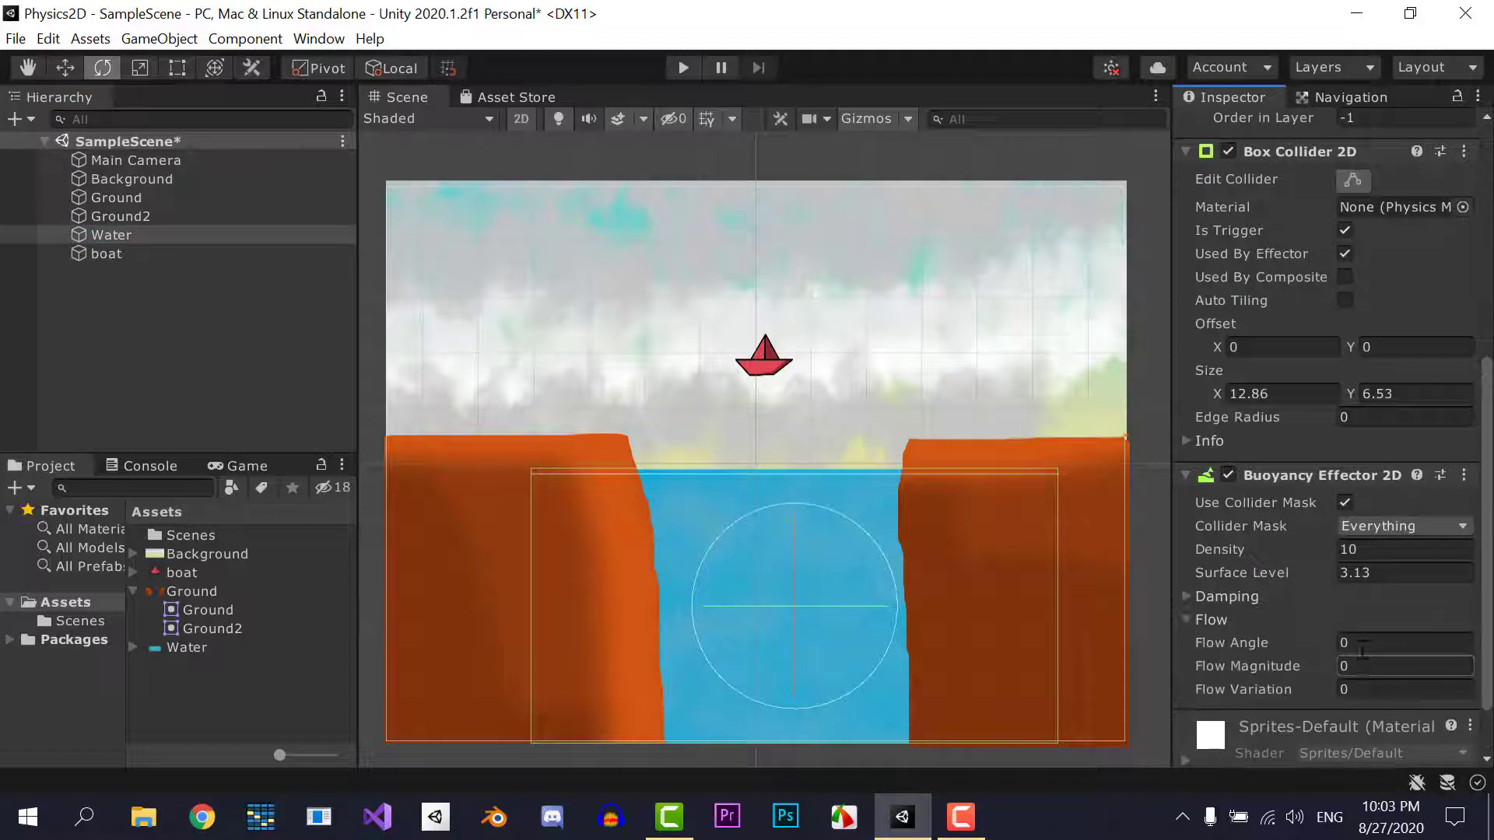
scroll(1436, 643, "down", 2)
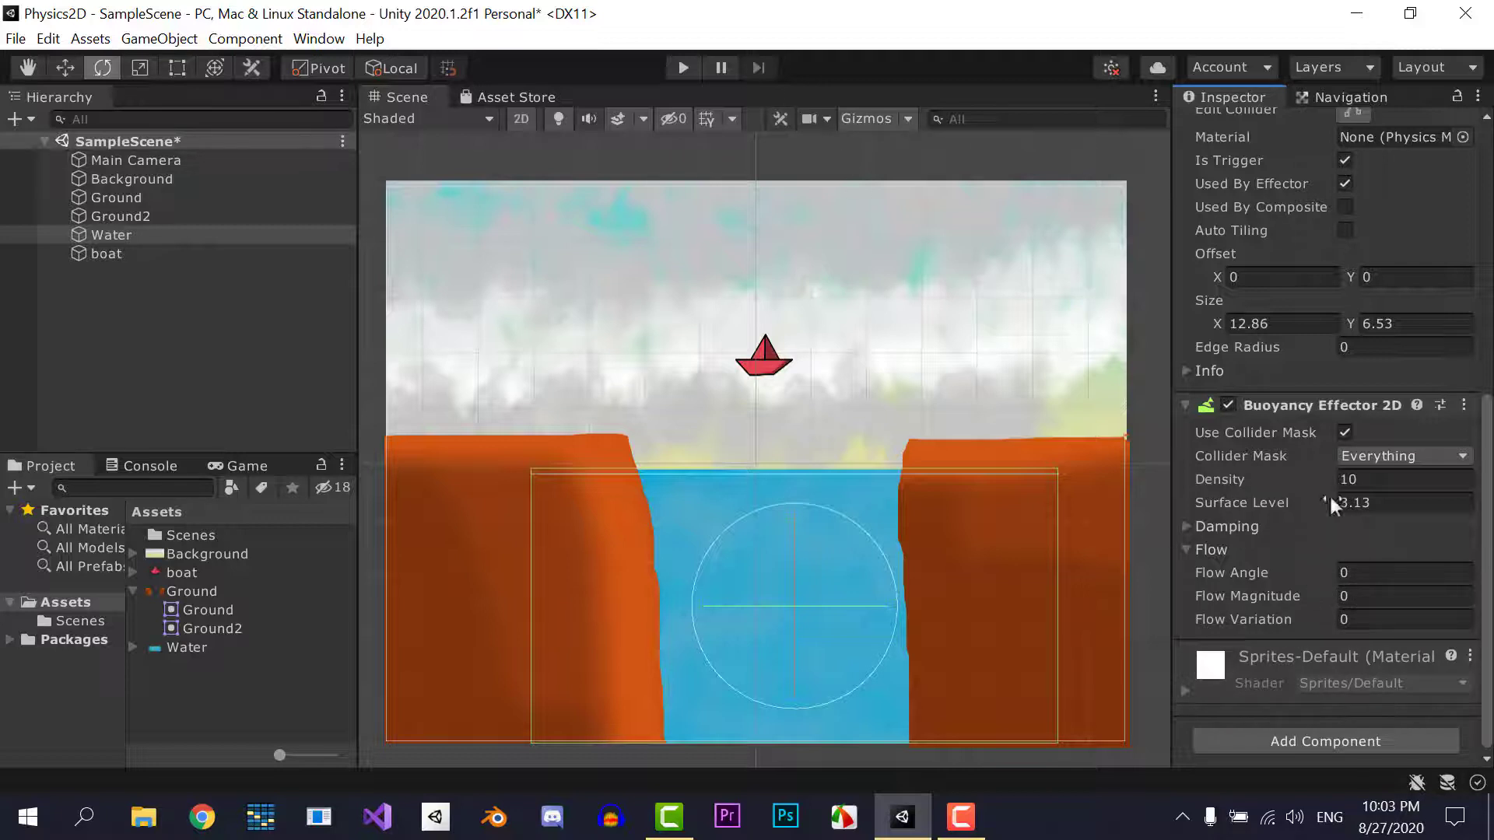
left_click(1356, 598)
type("10")
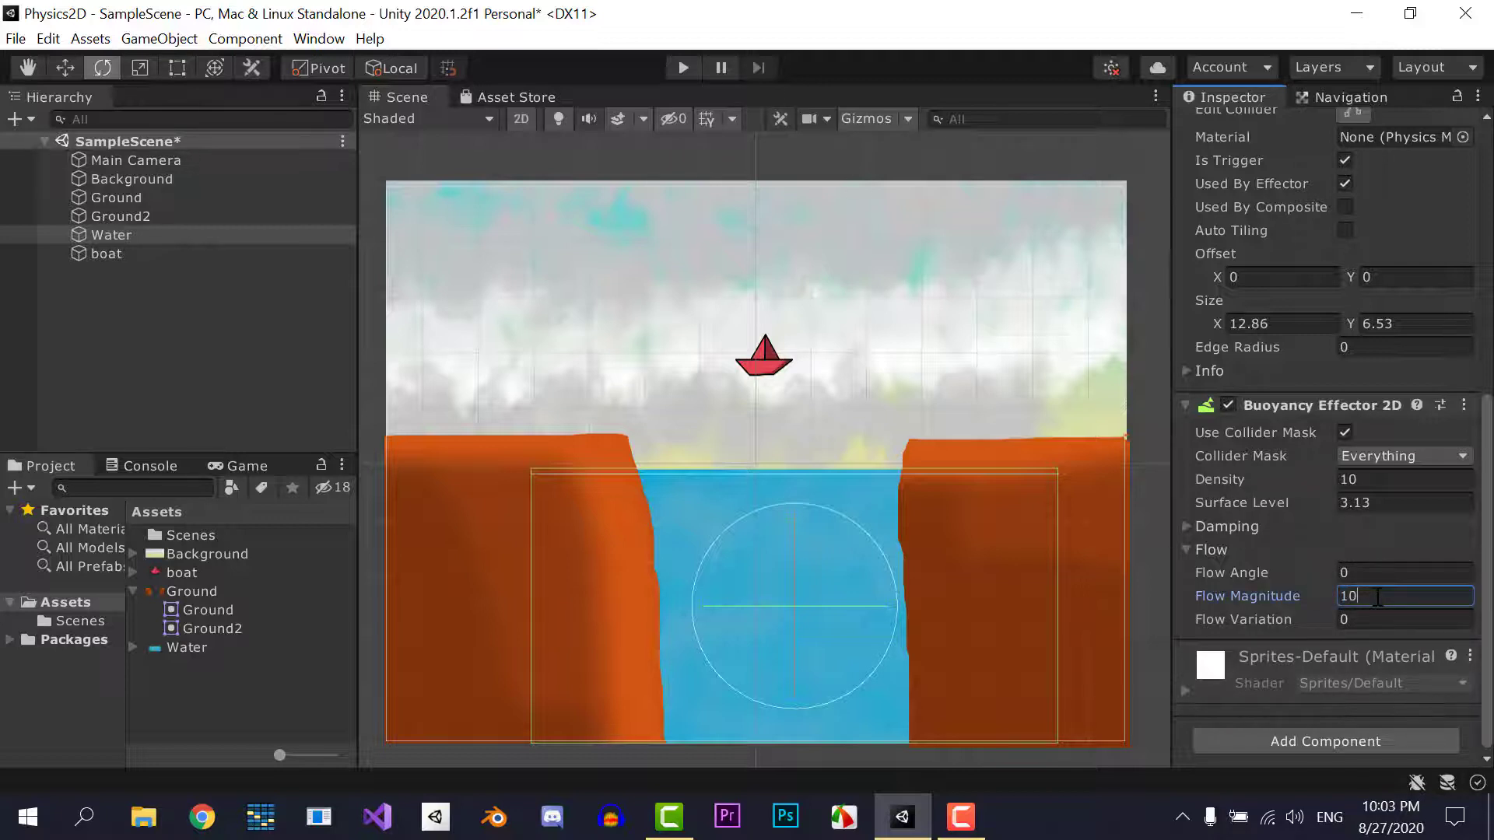
left_click(683, 69)
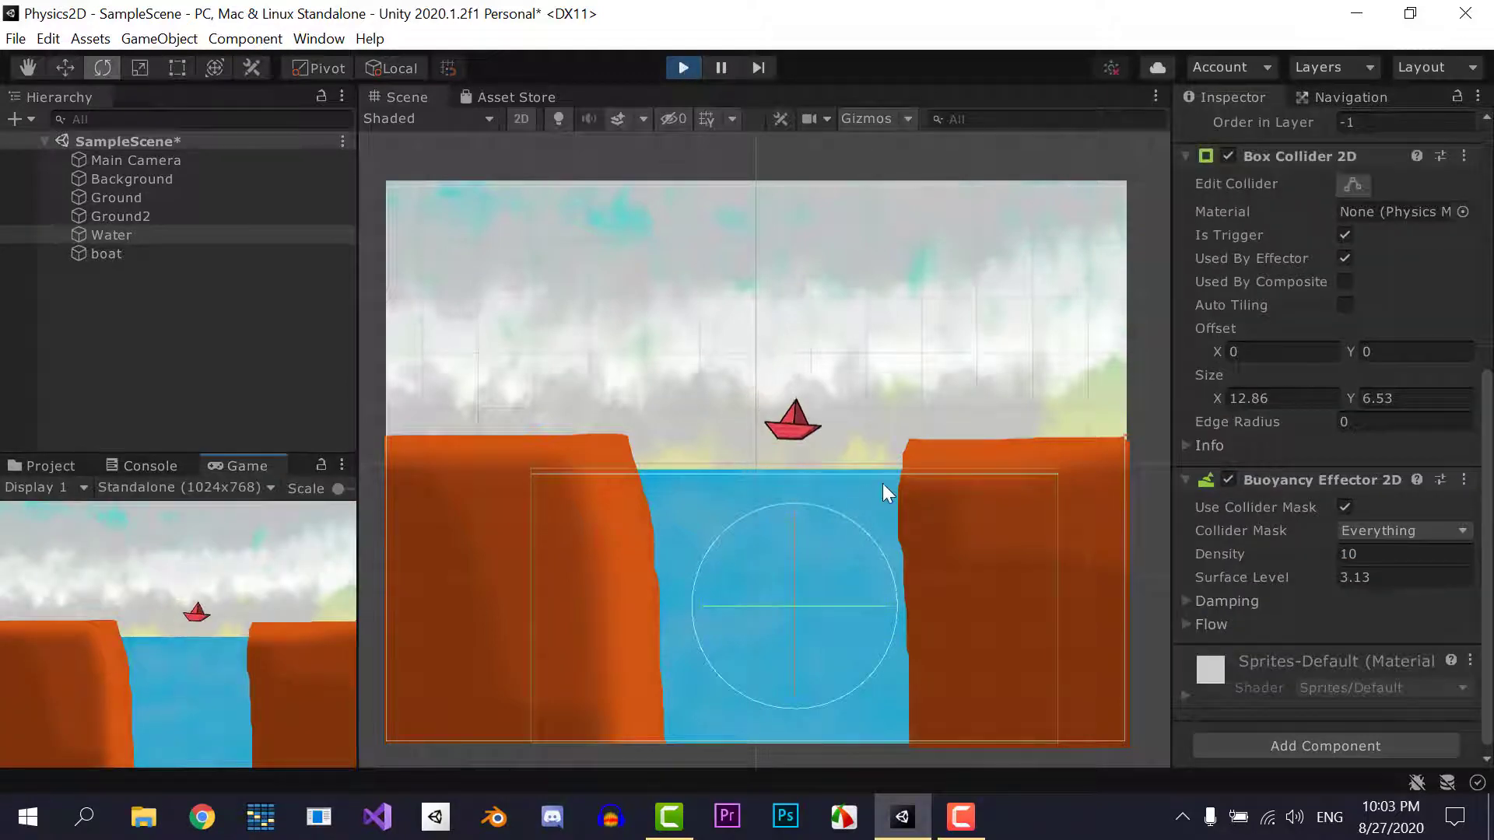
Inspect the boat during play, then reopen the water's flow settings
left_click(117, 254)
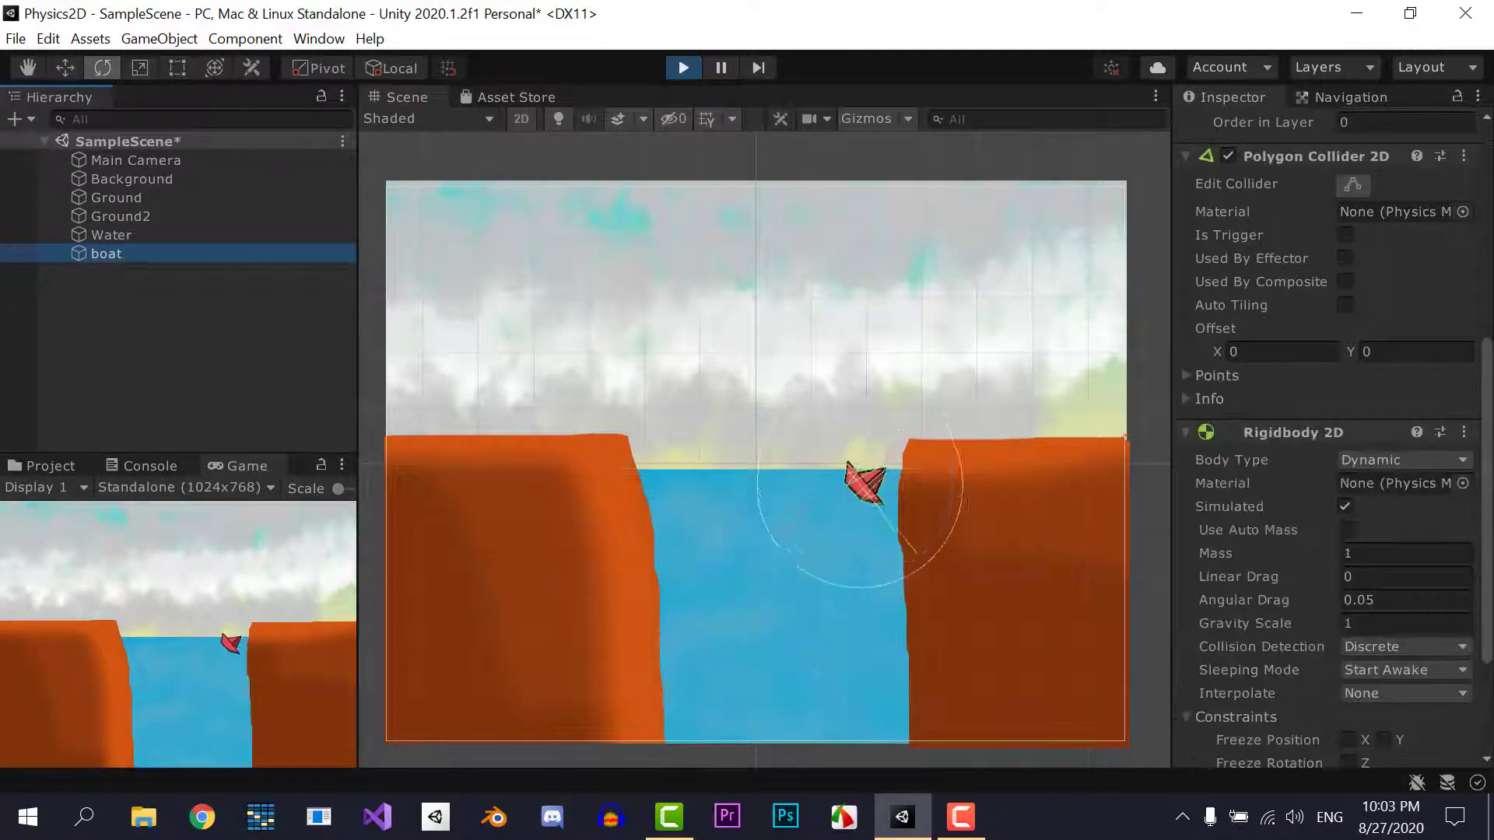
scroll(1461, 700, "down", 5)
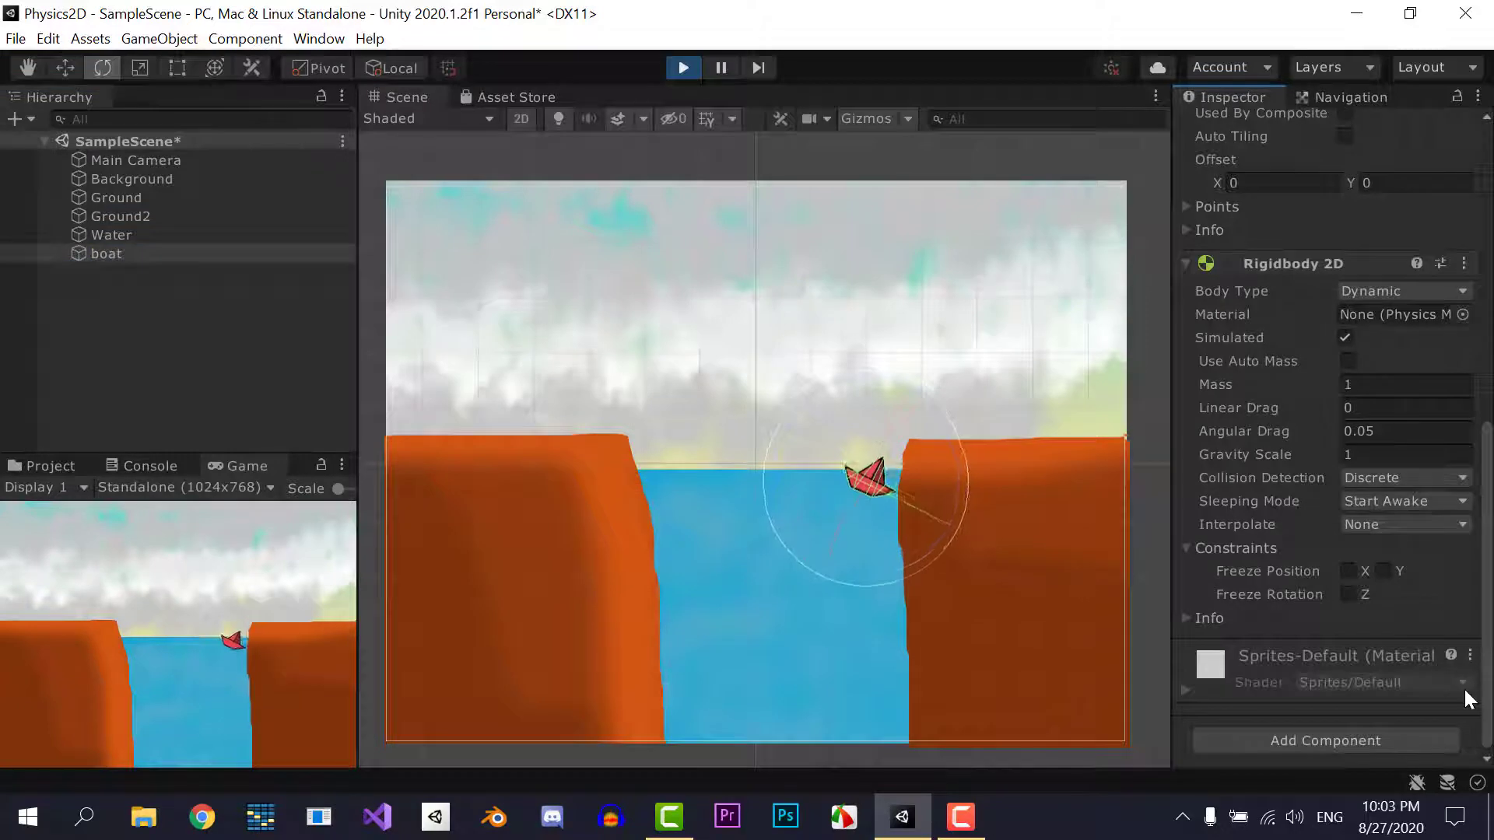
left_click(155, 236)
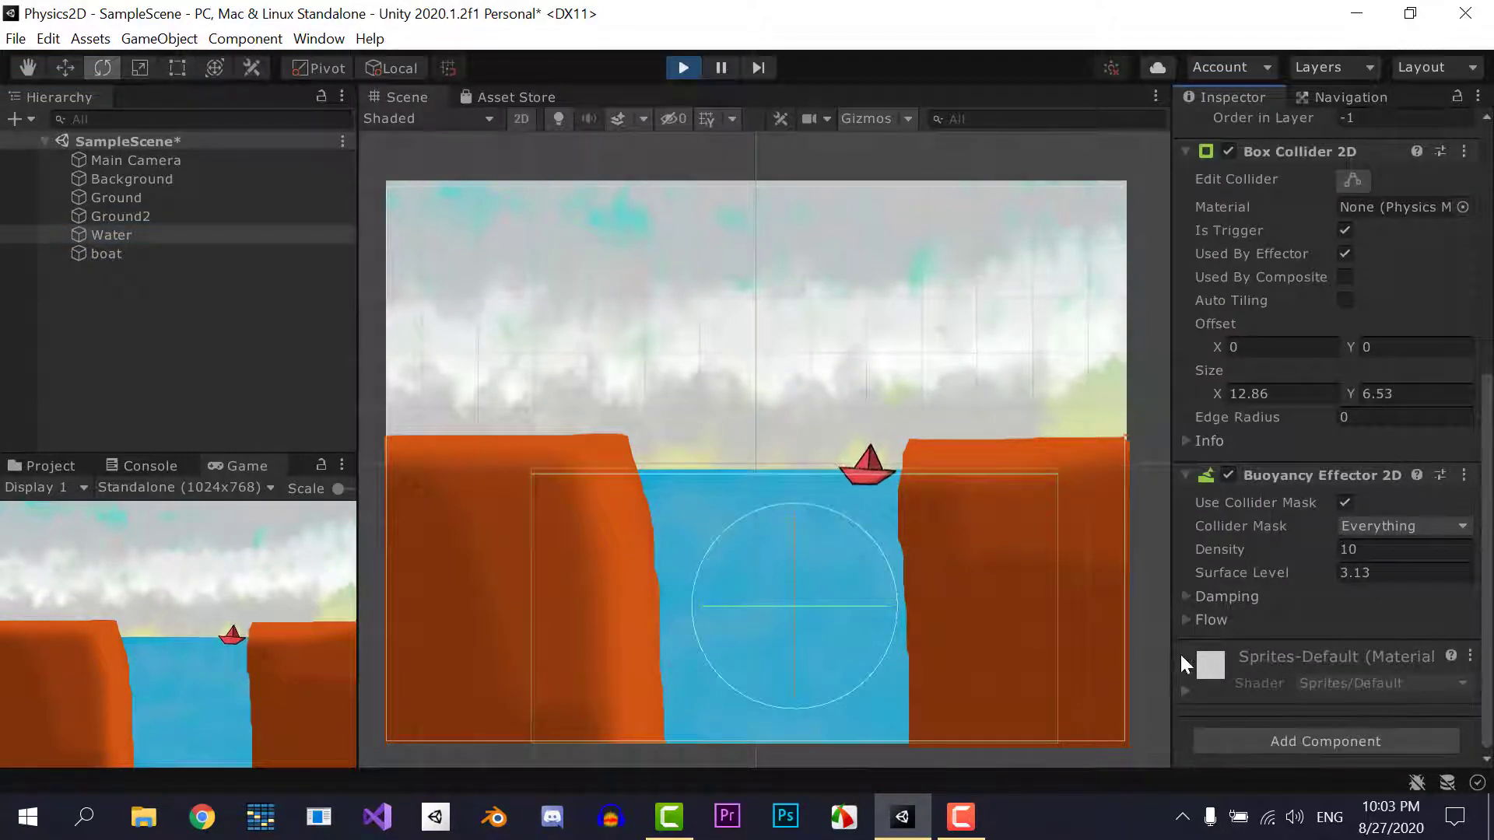
left_click(1184, 620)
scroll(1473, 627, "down", 2)
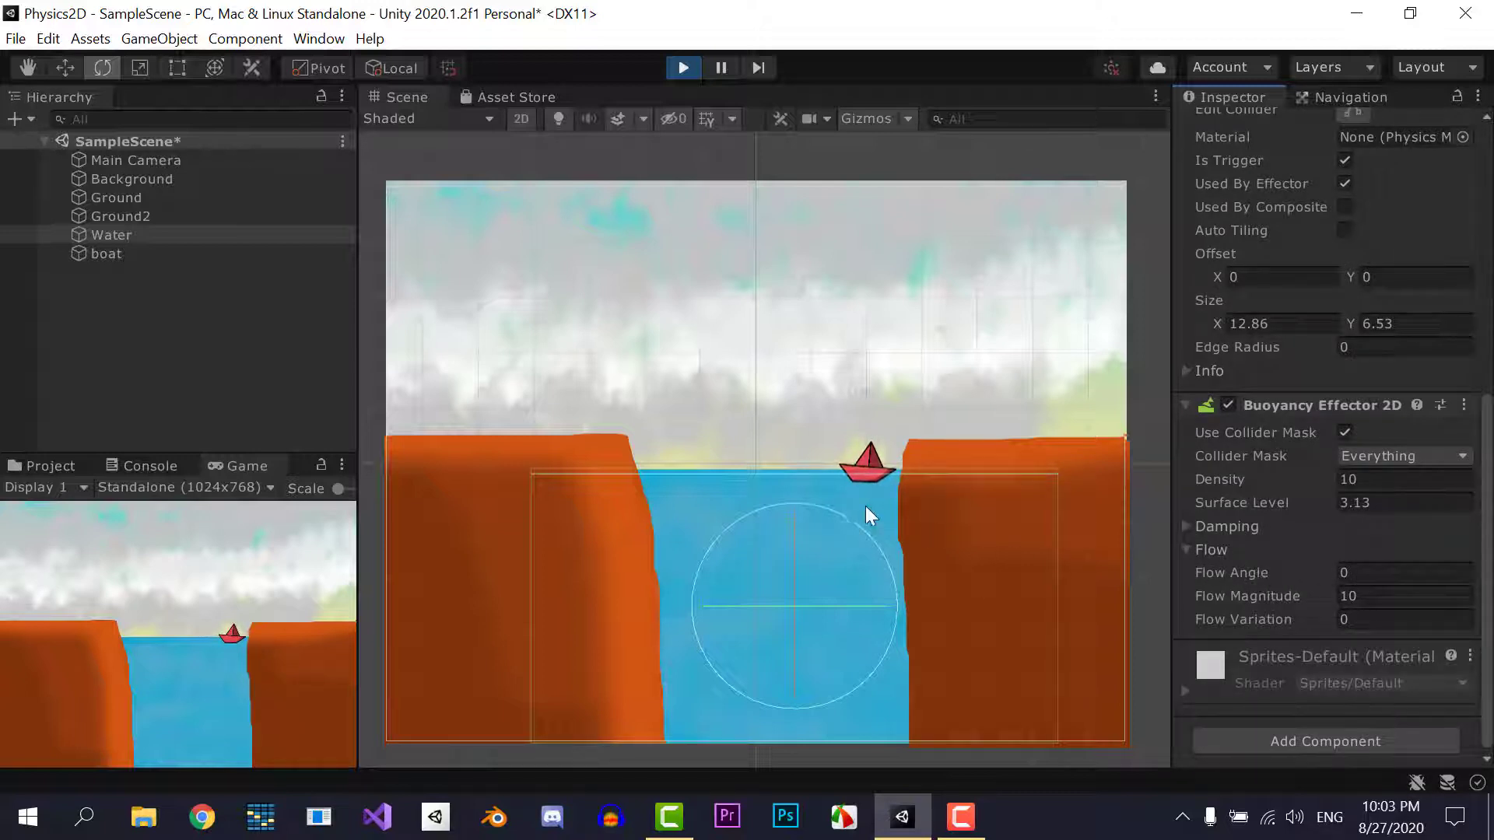
Change the water's Flow Angle to 180, then to 270
left_click(1393, 573)
type("180")
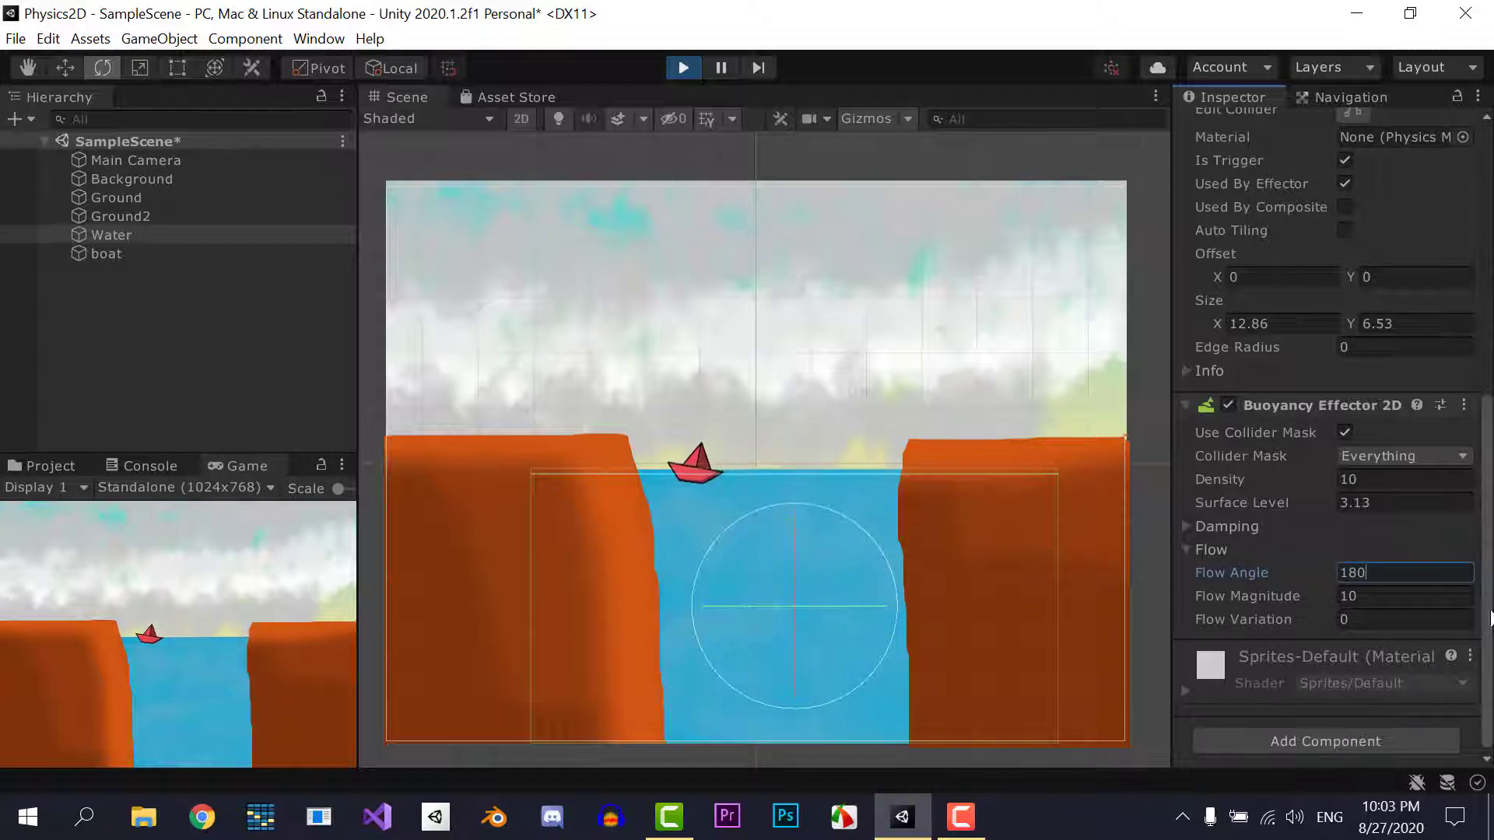
double_click(1375, 571)
type("27")
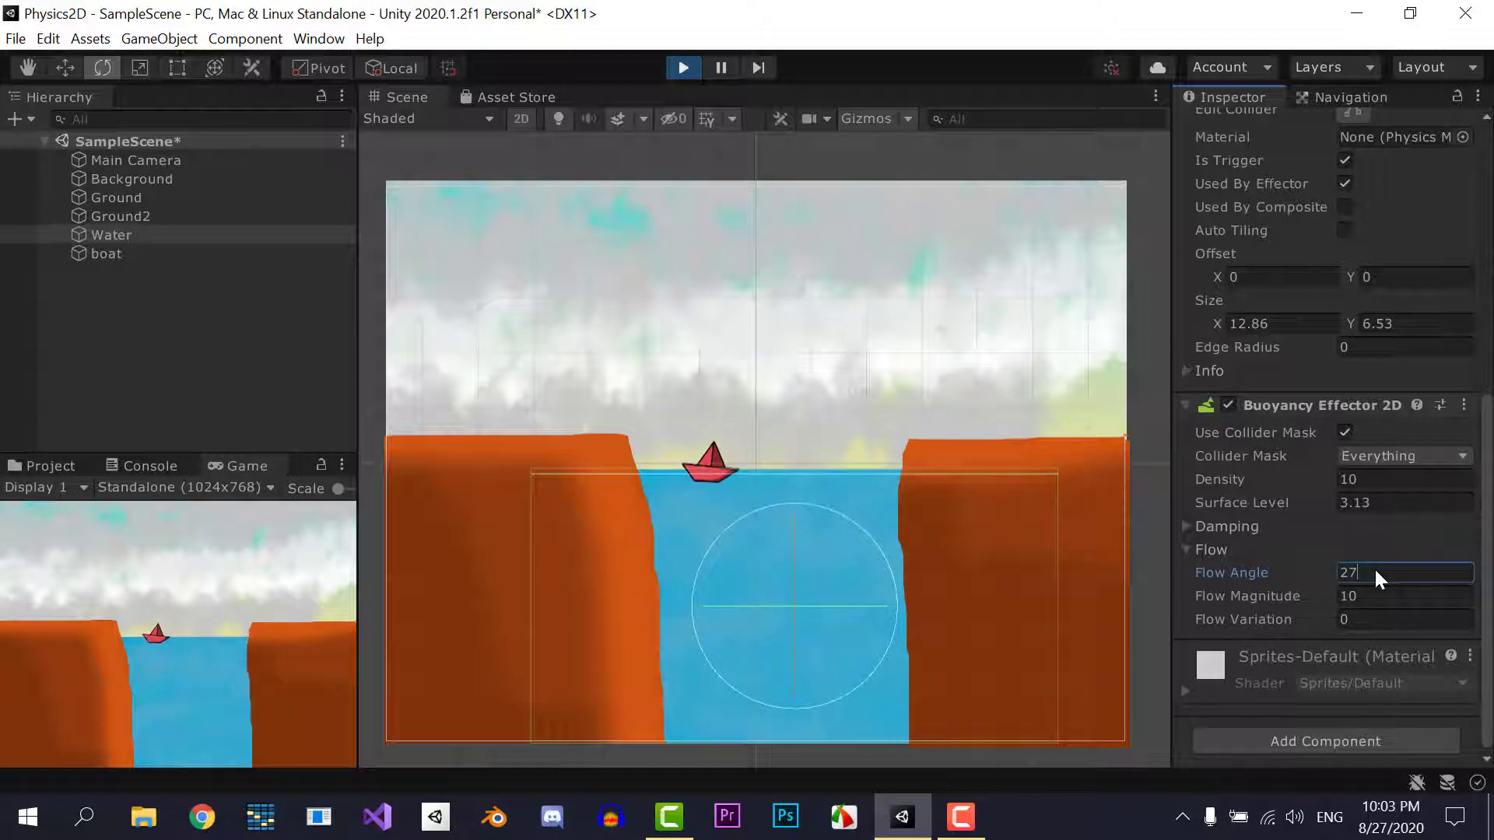
type("0")
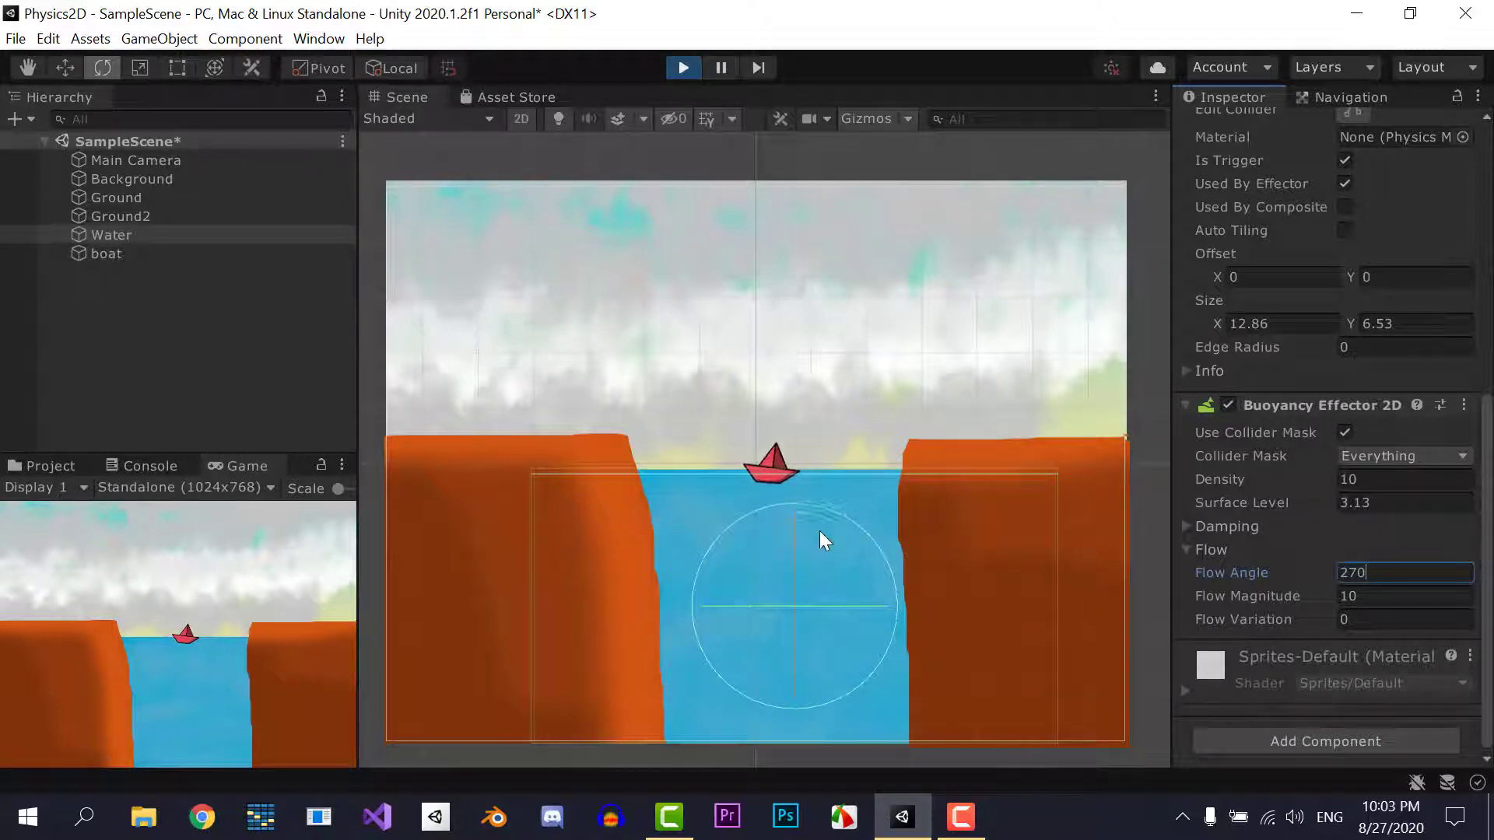
Raise Flow Magnitude to 50, then 100, then trim it back to 10
left_click(1382, 596)
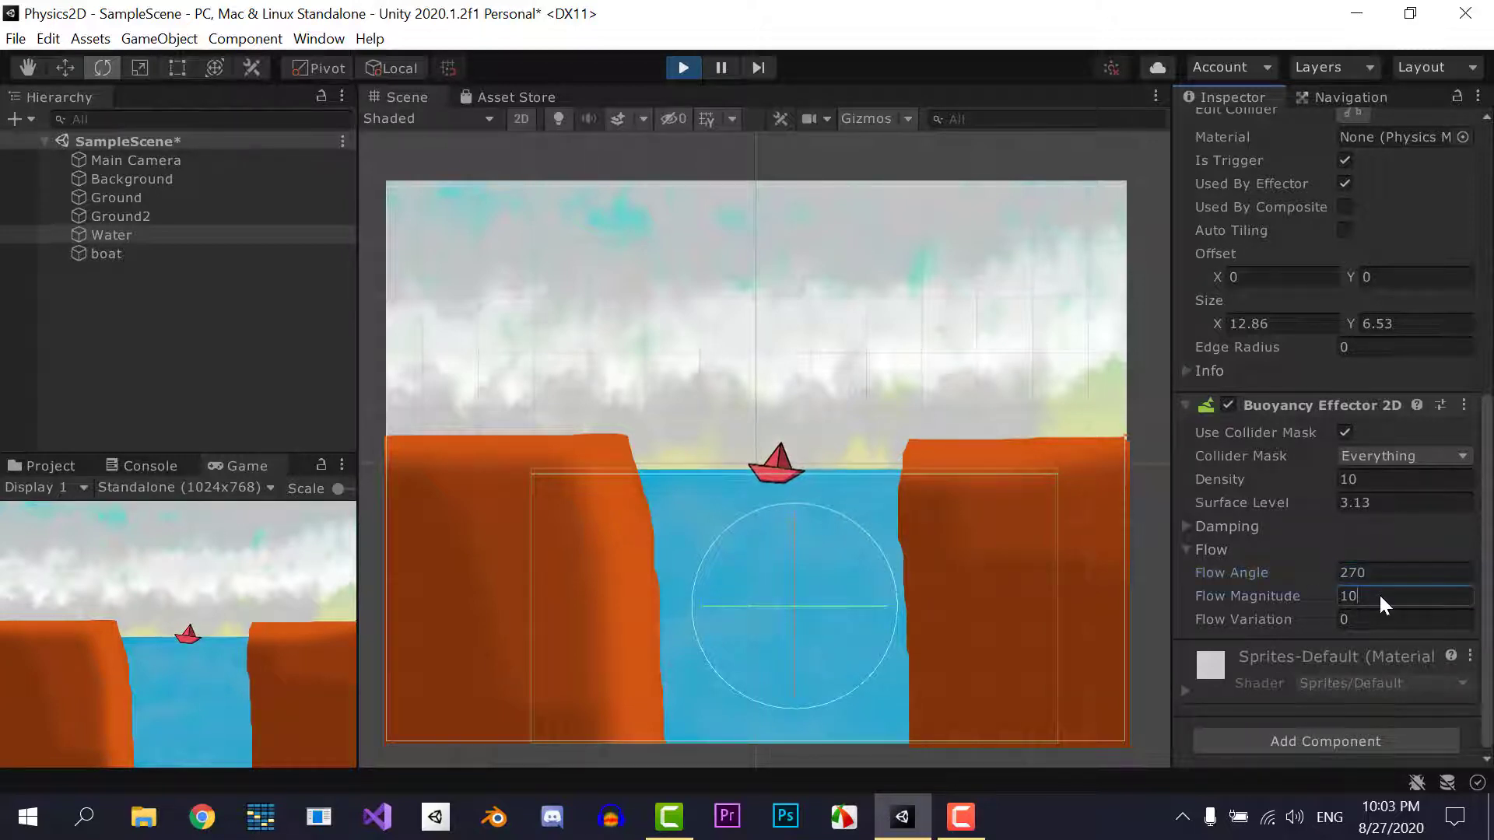
type("50")
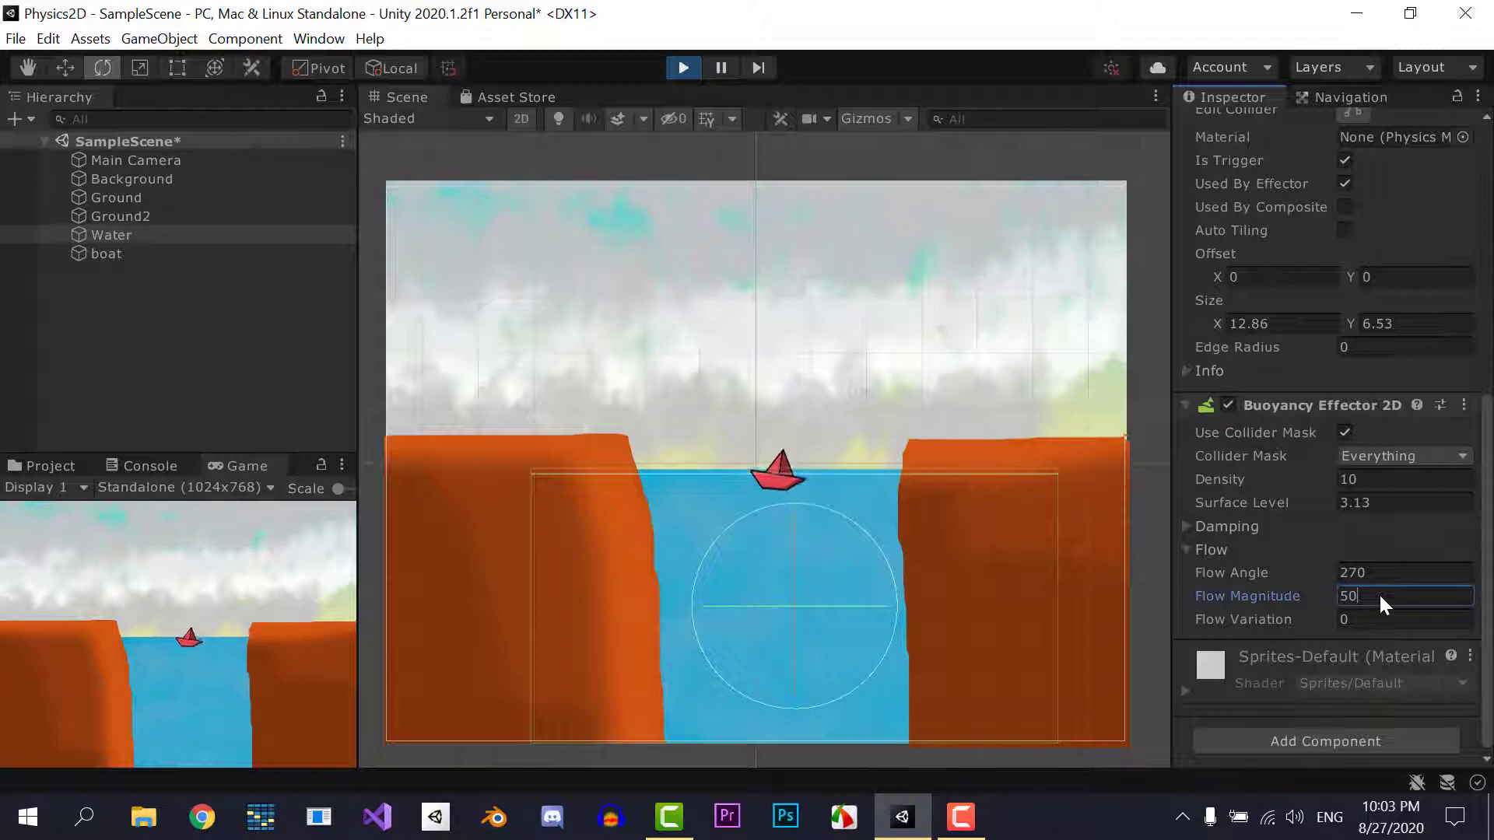
key("BackSpace")
key("BackSpace")
type("100")
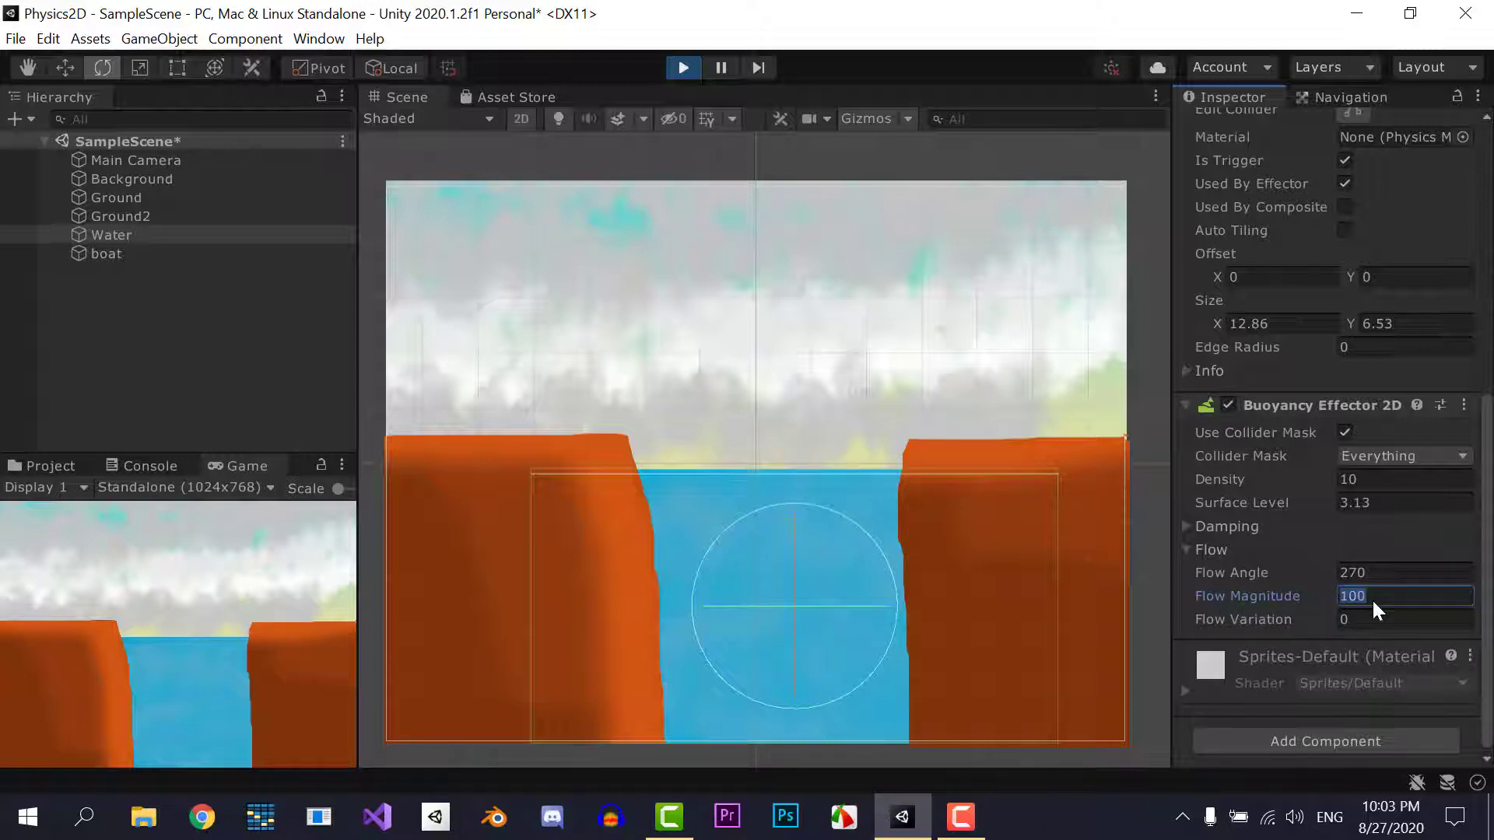
key("BackSpace")
key("shift+Tab")
type("0")
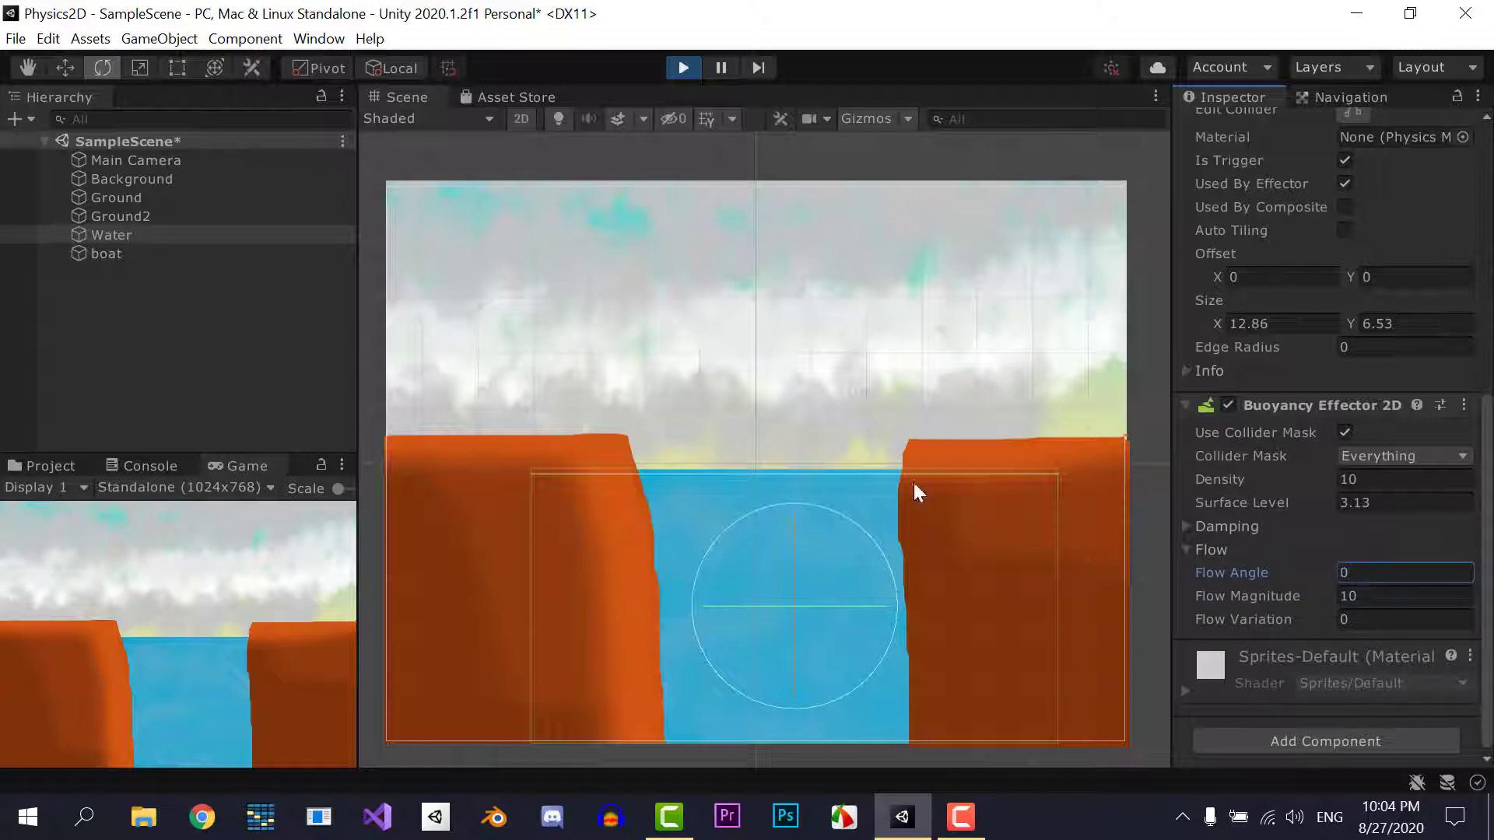
Exit Play mode with flow at angle 0, magnitude 10, boat back above the water
left_click(677, 70)
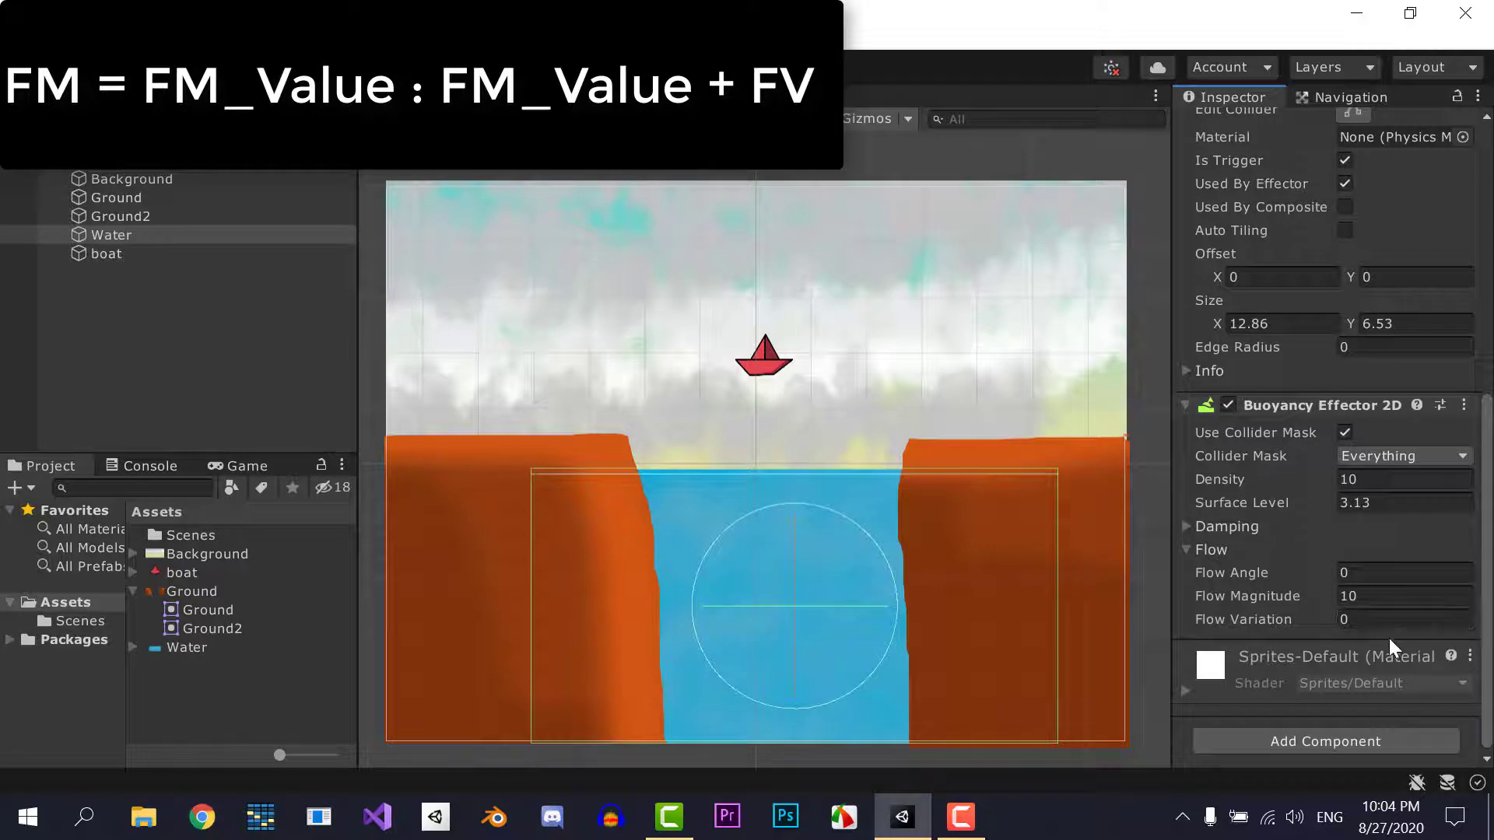
left_click(1370, 619)
double_click(1344, 620)
type("-5")
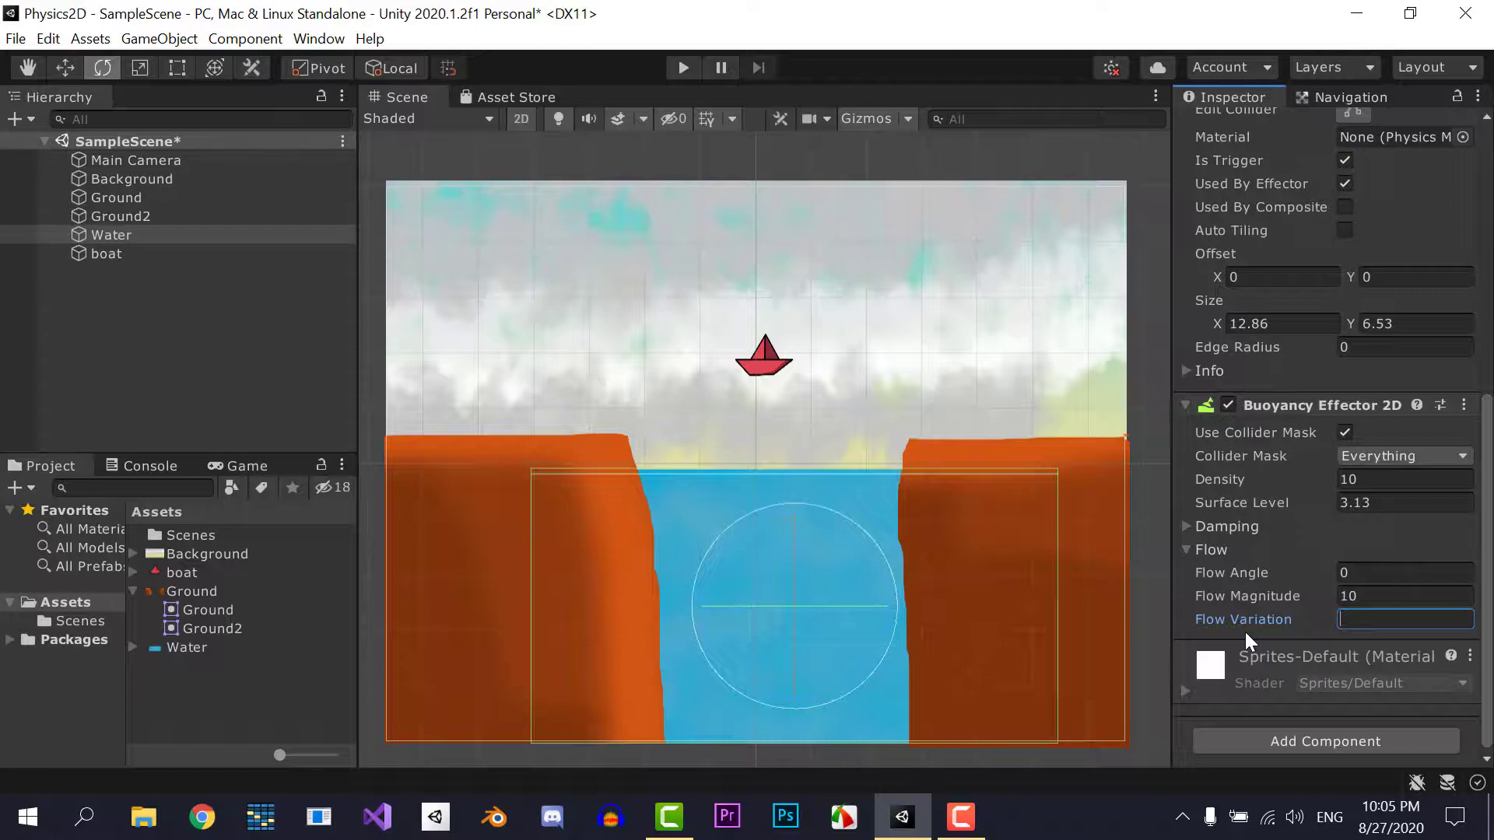
Keep the Buoyancy Effector 2D Flow Variation at 0, with flow angle 0 and magnitude 10
mouse_move(1244, 629)
key("Return")
scroll(1315, 410, "up", 5)
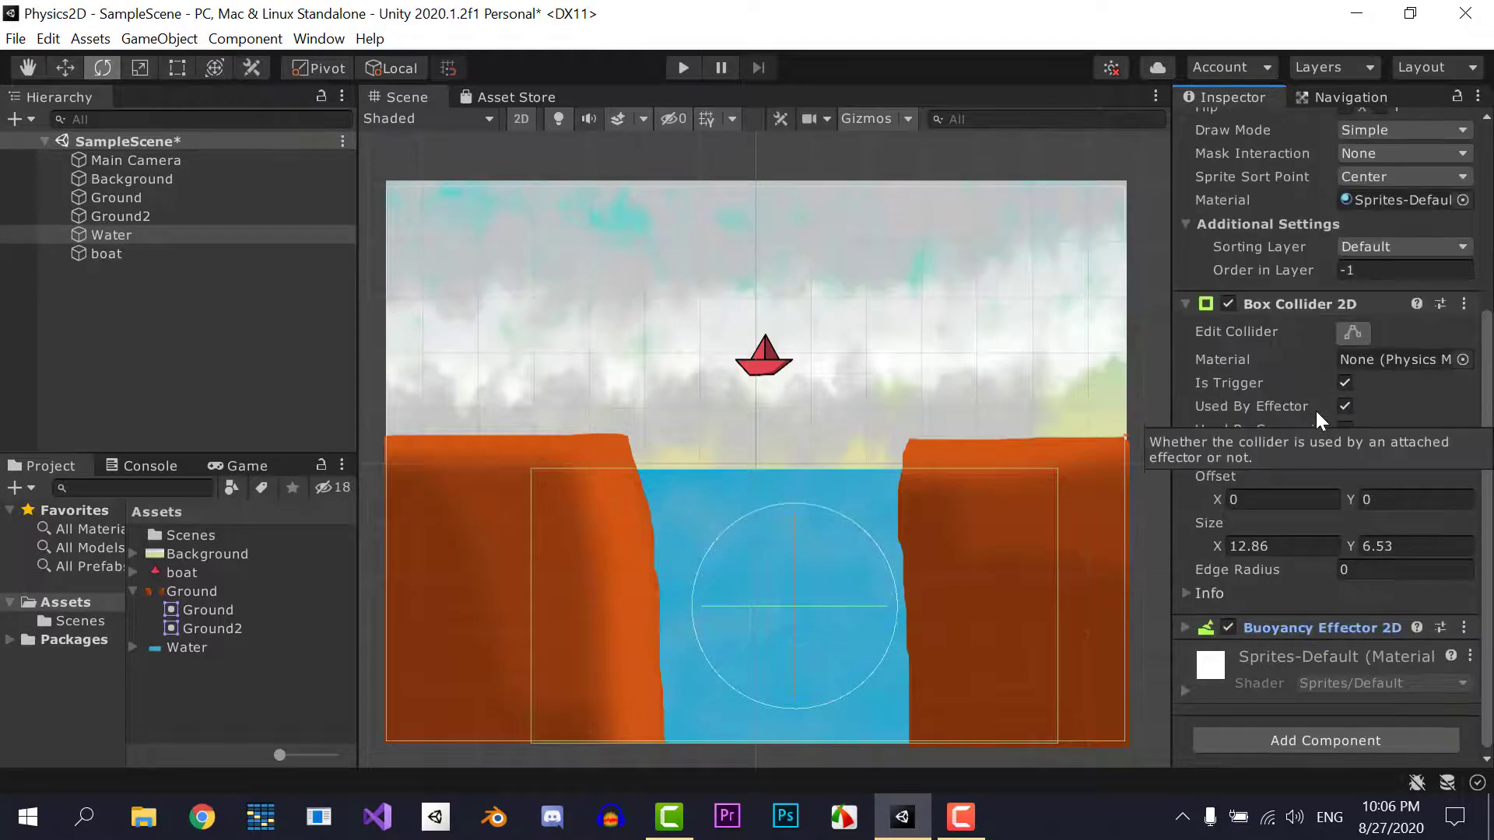